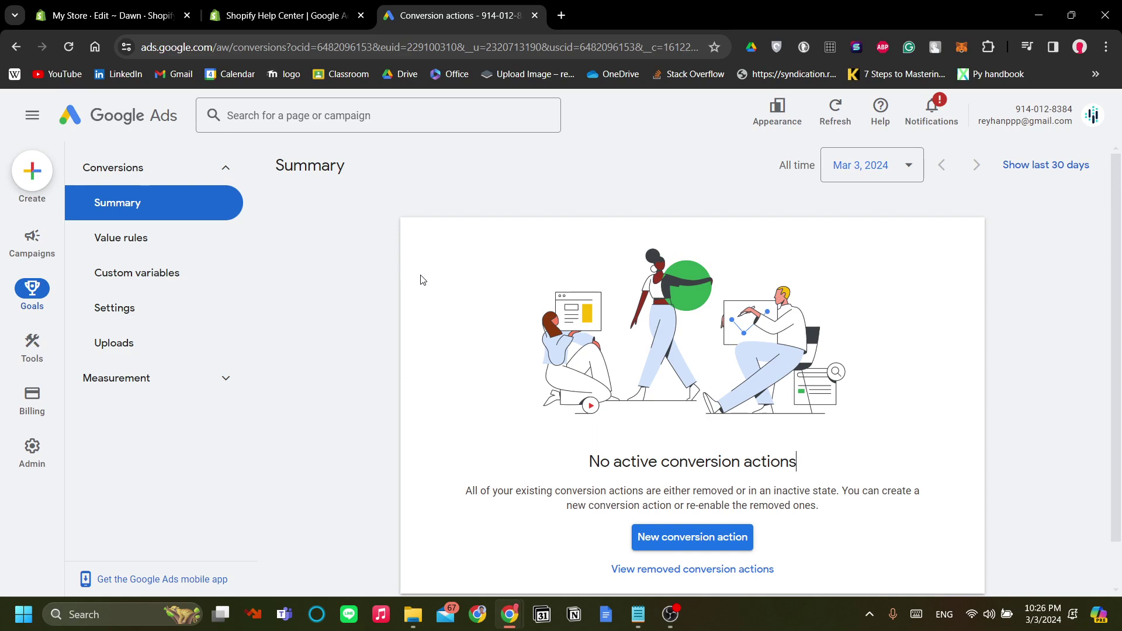
left_click(111, 16)
left_click(280, 15)
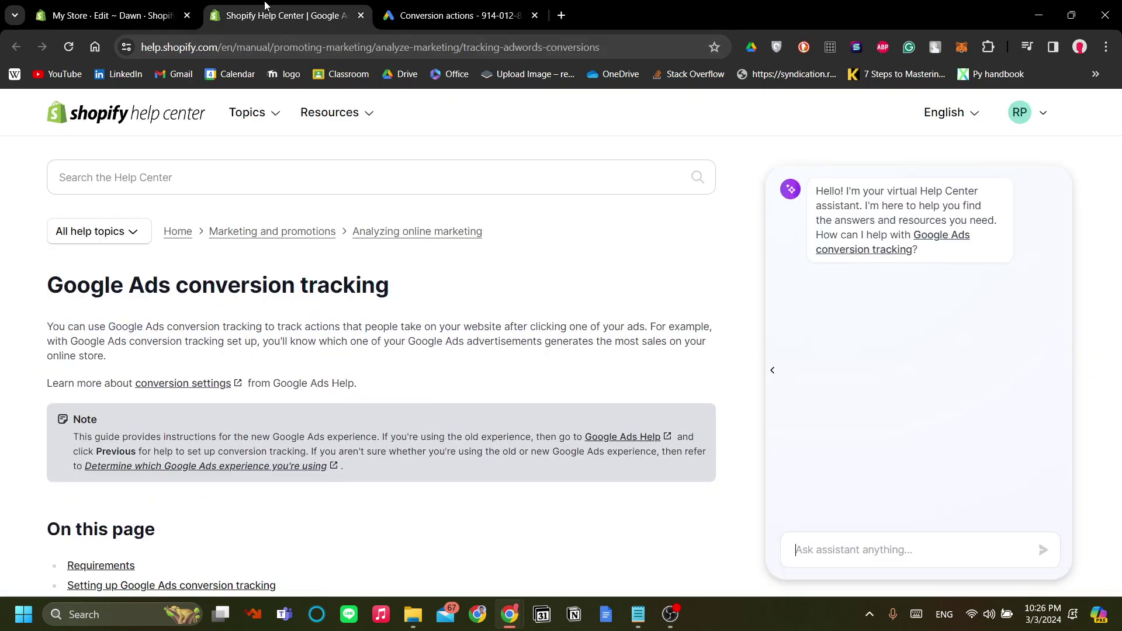
left_click(443, 17)
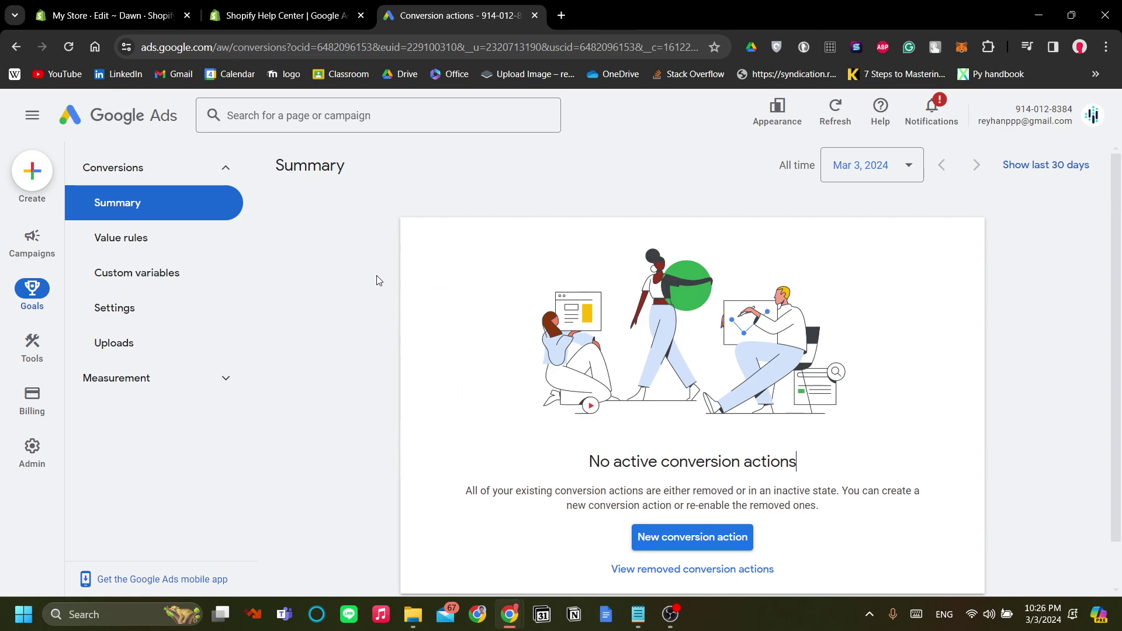
left_click(109, 5)
left_click(444, 16)
- Close the Google Ads conversion actions page and open ads.google.com in a new browser tab
left_click(534, 15)
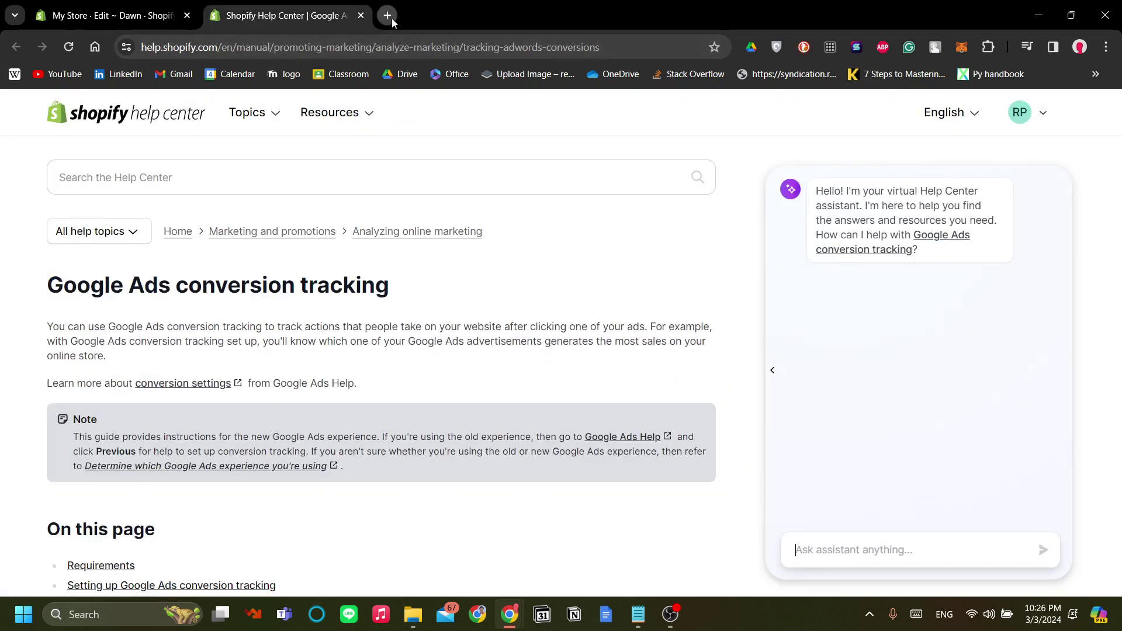
left_click(387, 15)
type("ads")
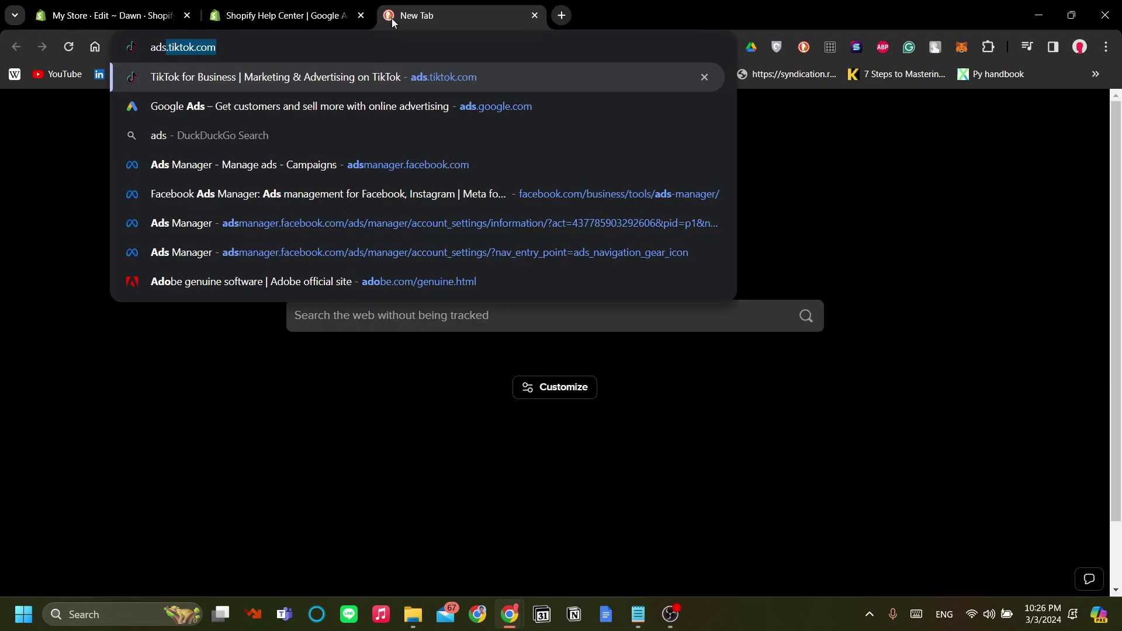
type(".google.com")
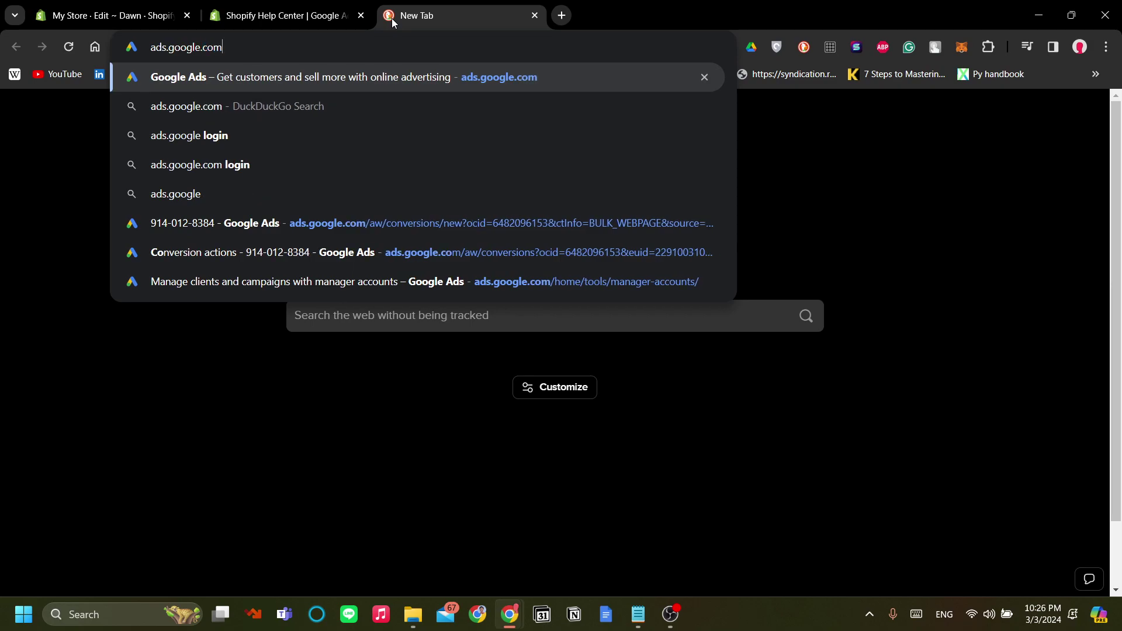
key("Return")
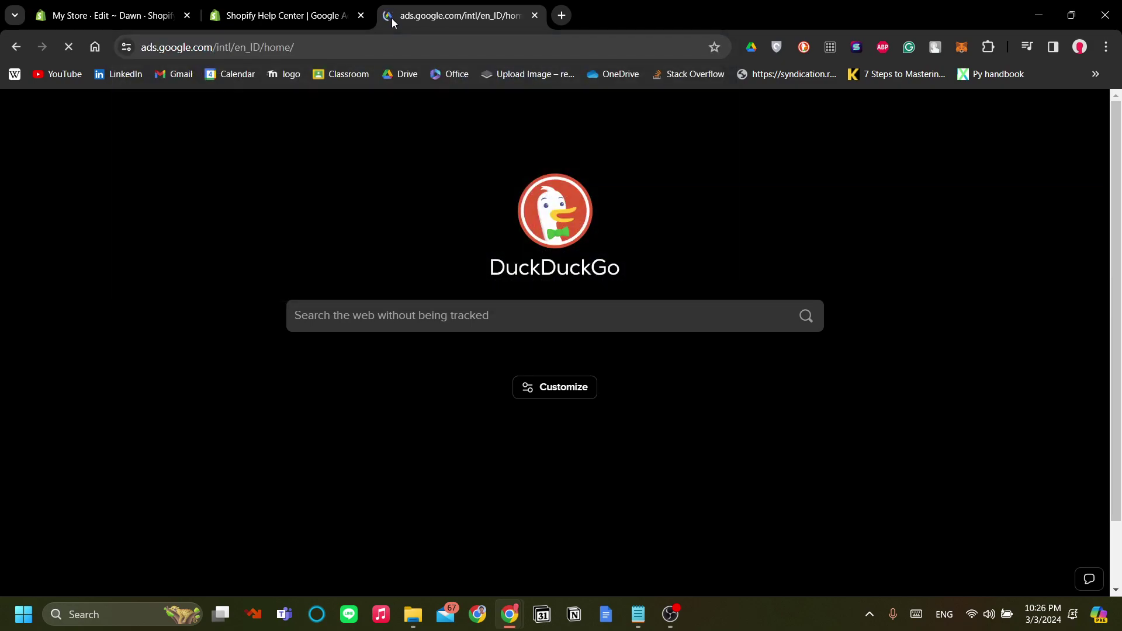
- Start from the Google Ads landing page, select the non-manager Google Ads account and dismiss the Google AI notice
scroll(818, 461, "down", 4)
scroll(808, 489, "up", 4)
scroll(749, 390, "down", 1)
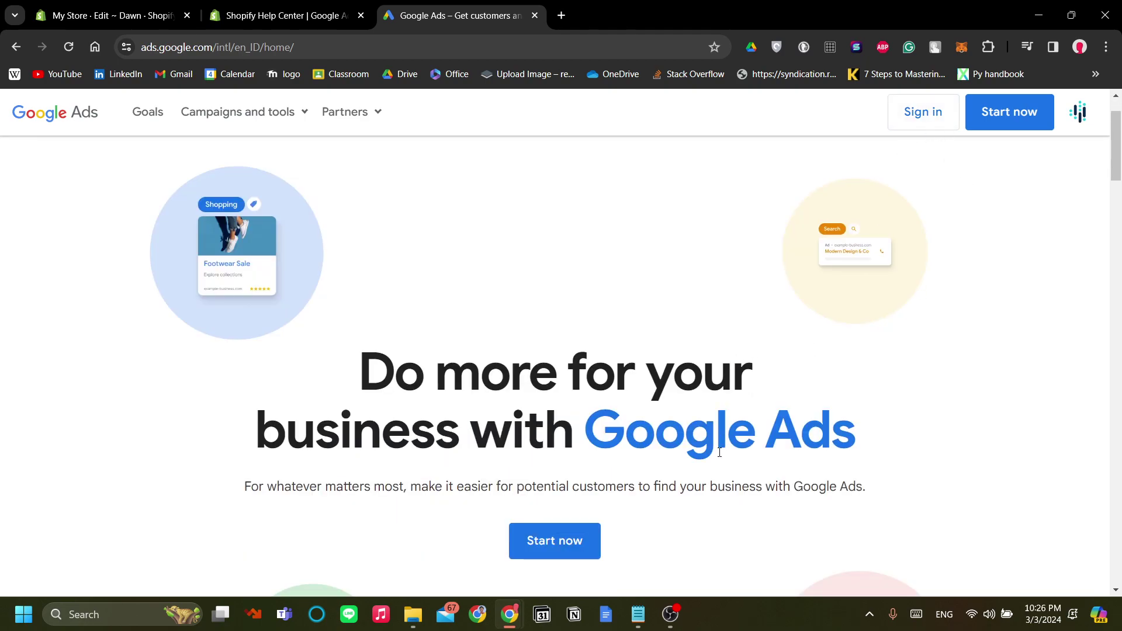
left_click(565, 552)
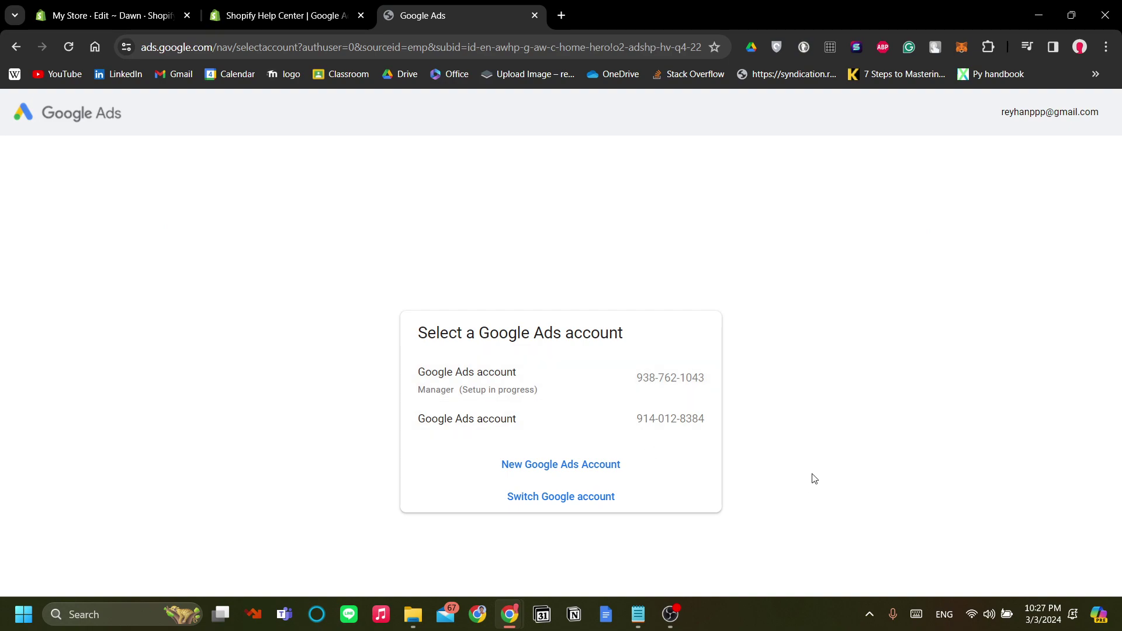
left_click(661, 421)
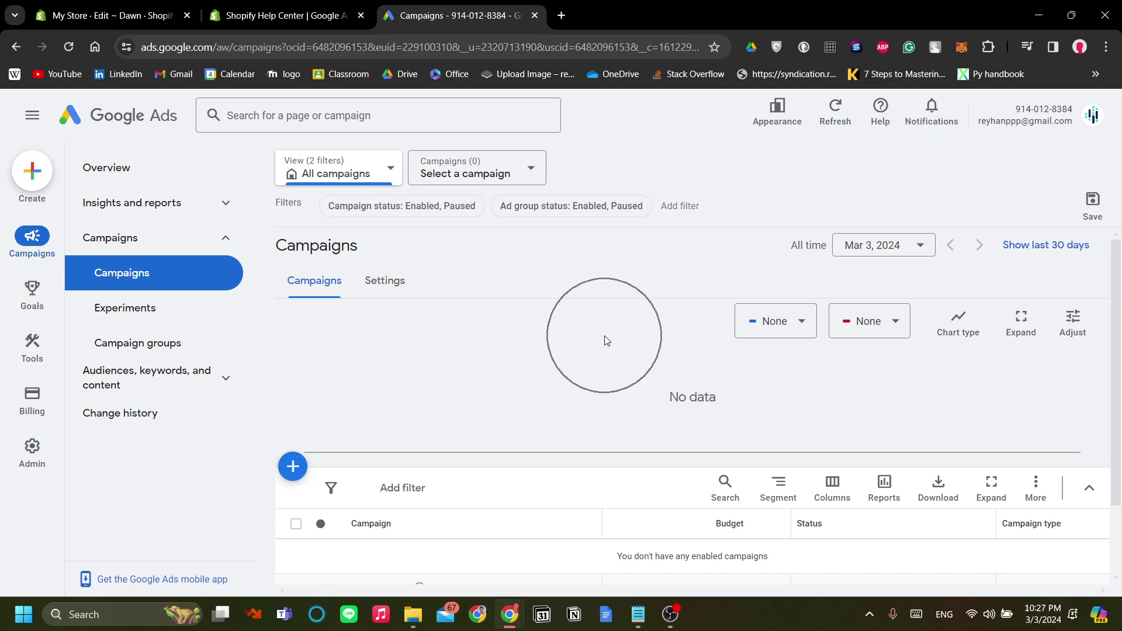
scroll(604, 340, "down", 2)
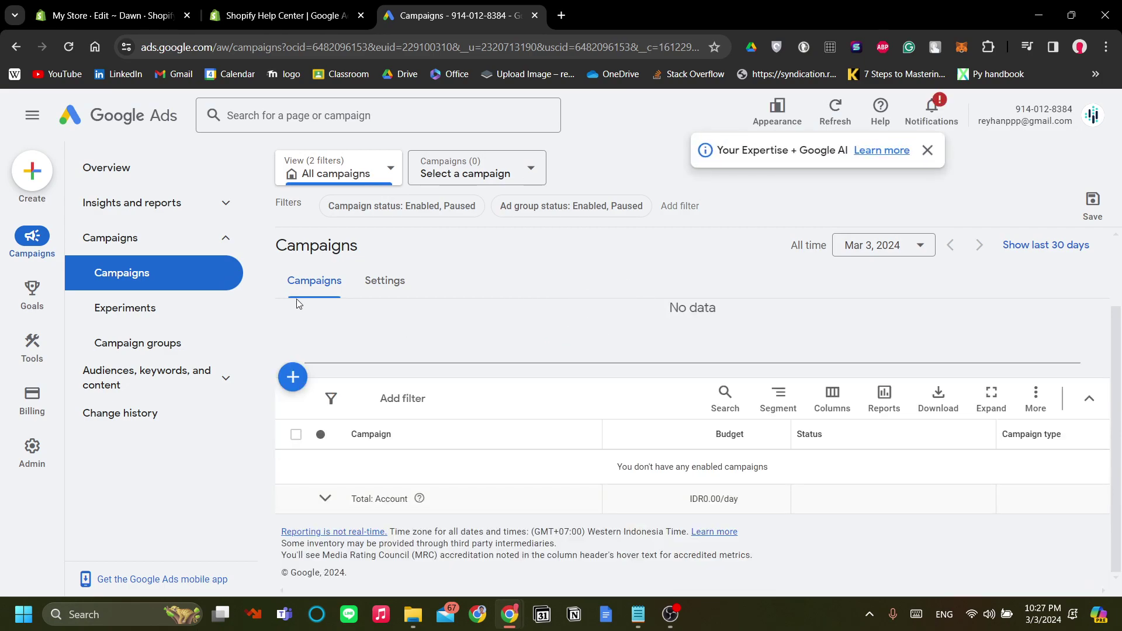
left_click(925, 151)
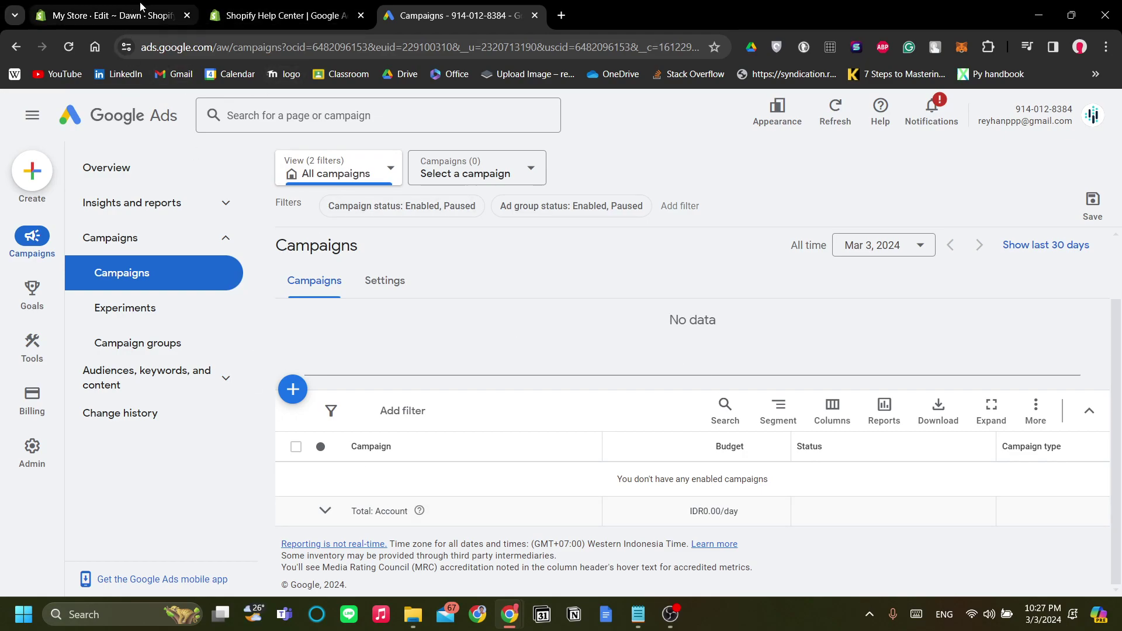
- Switch to the Shopify admin and exit the theme.liquid code editor to the Themes page
left_click(111, 15)
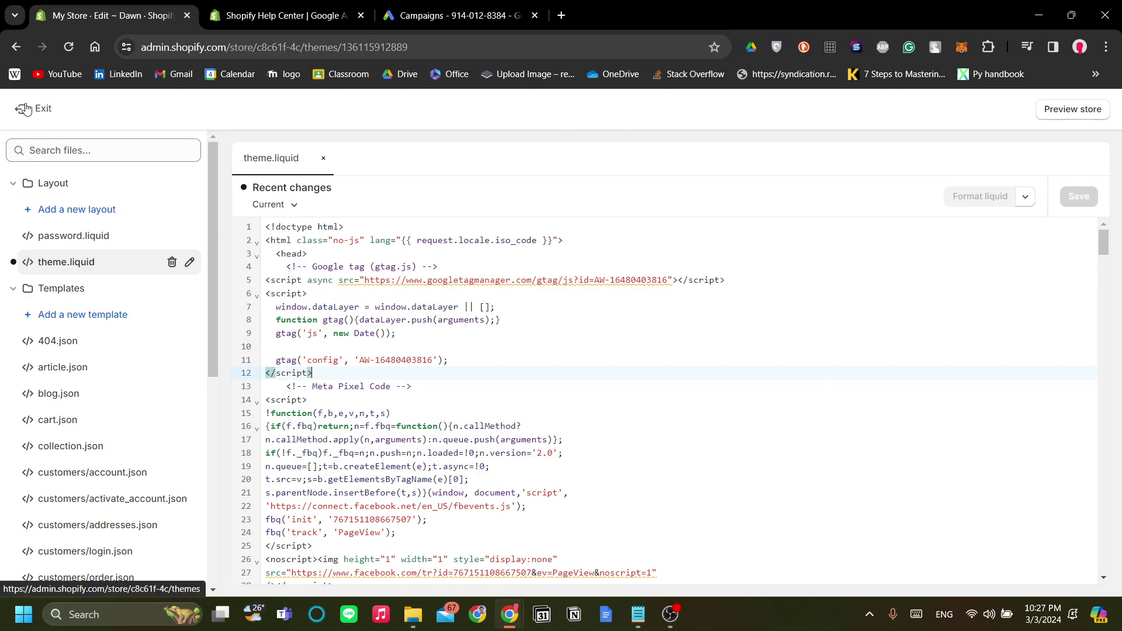
left_click(24, 110)
scroll(337, 335, "down", 3)
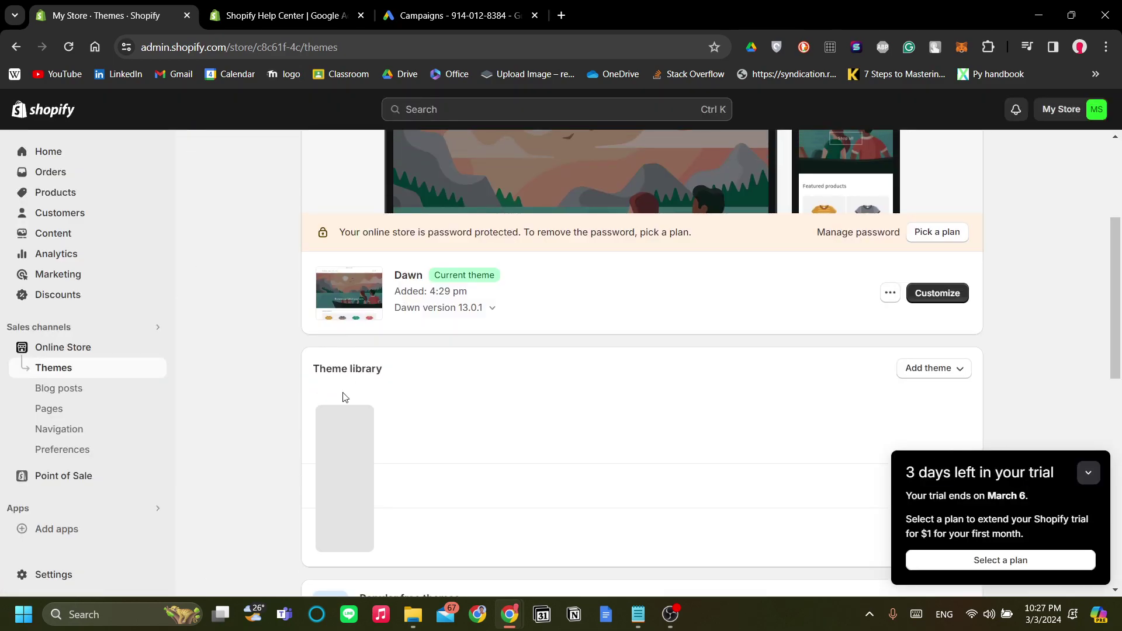
- Copy the heading "Google Ads conversion tracking" from the Shopify Help Center article and search the web for it
key("ctrl+Tab")
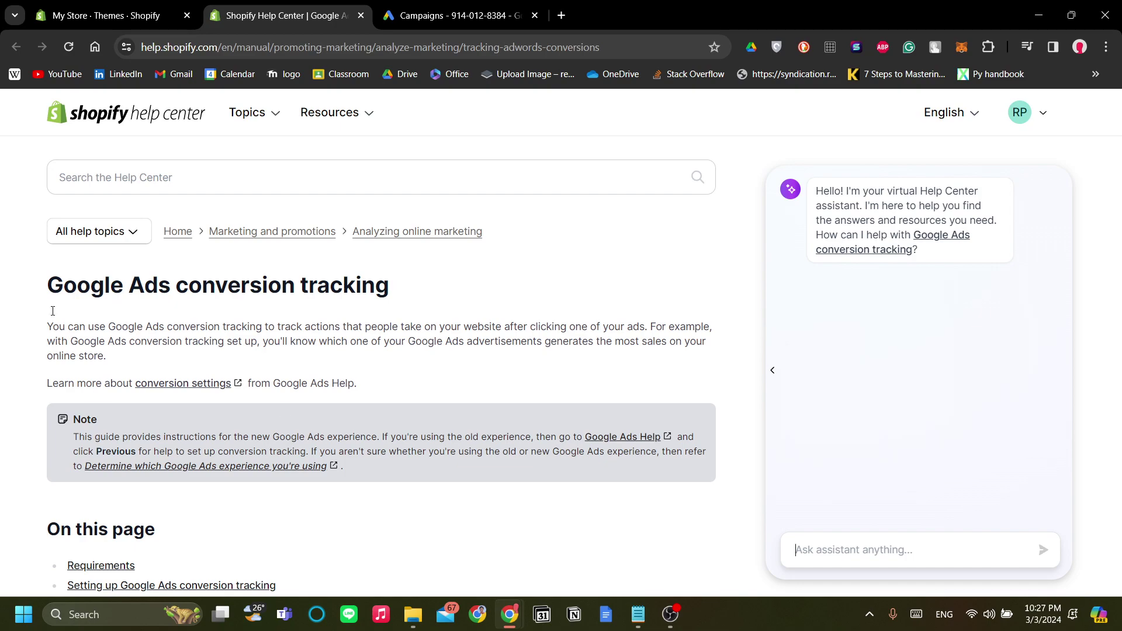
left_click_drag(390, 290, 377, 318)
left_click(81, 323)
left_click(380, 318)
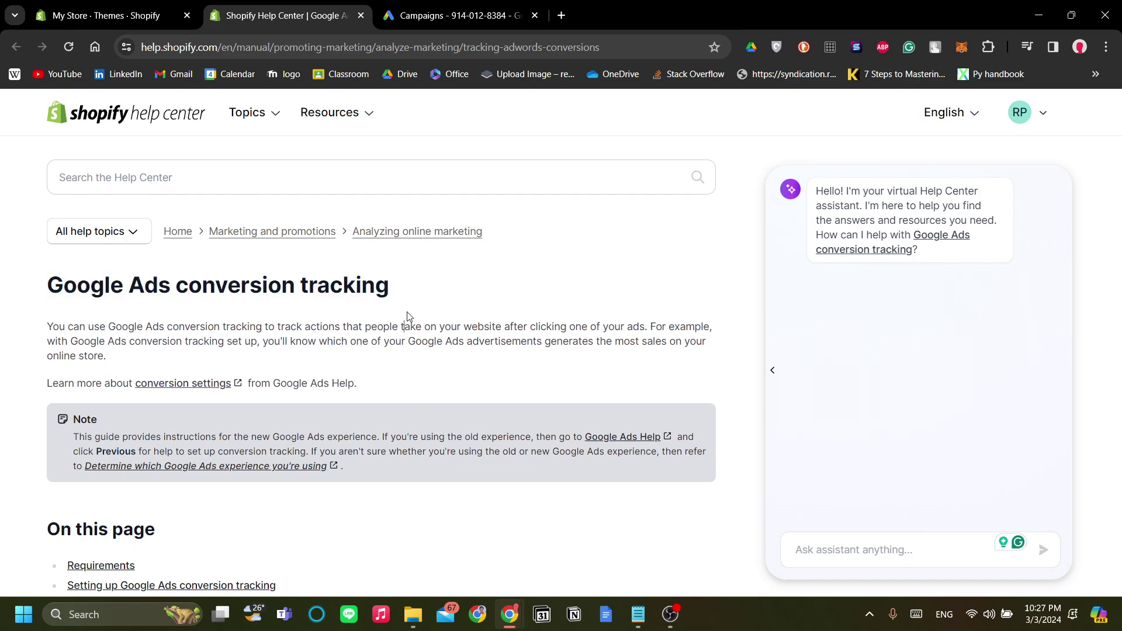
left_click_drag(83, 141, 208, 120)
left_click(386, 345)
left_click_drag(48, 289, 401, 281)
key("ctrl+c")
key("ctrl+t")
key("ctrl+v")
key("Return")
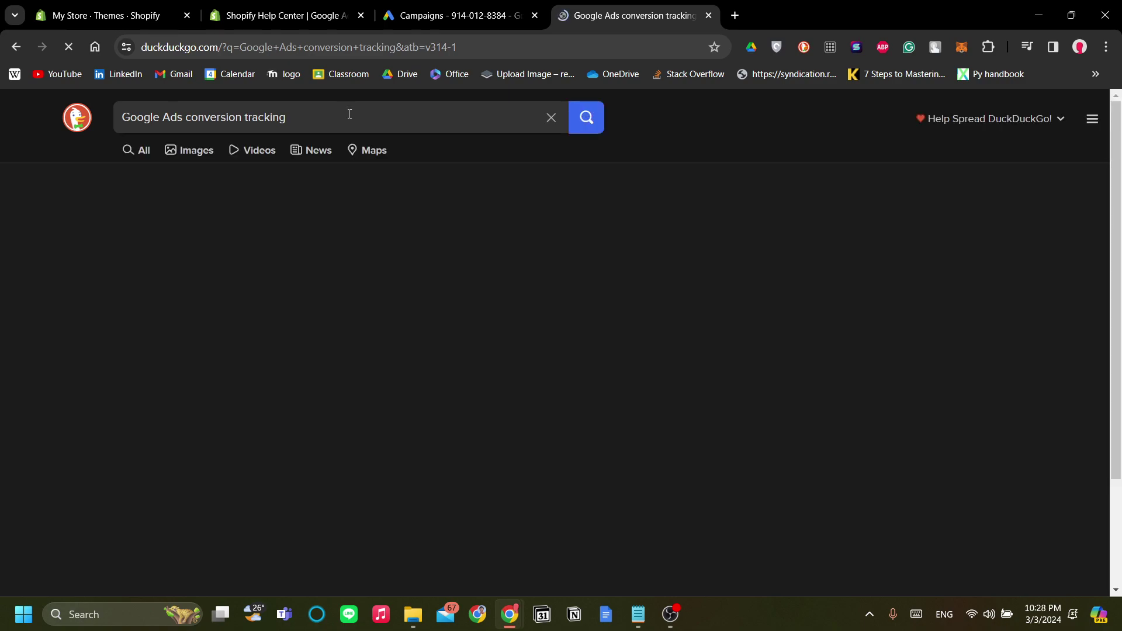
- Refine the web search to "Google Ads conversion tracking shopify" and open the Shopify Help Center result
type("shopify")
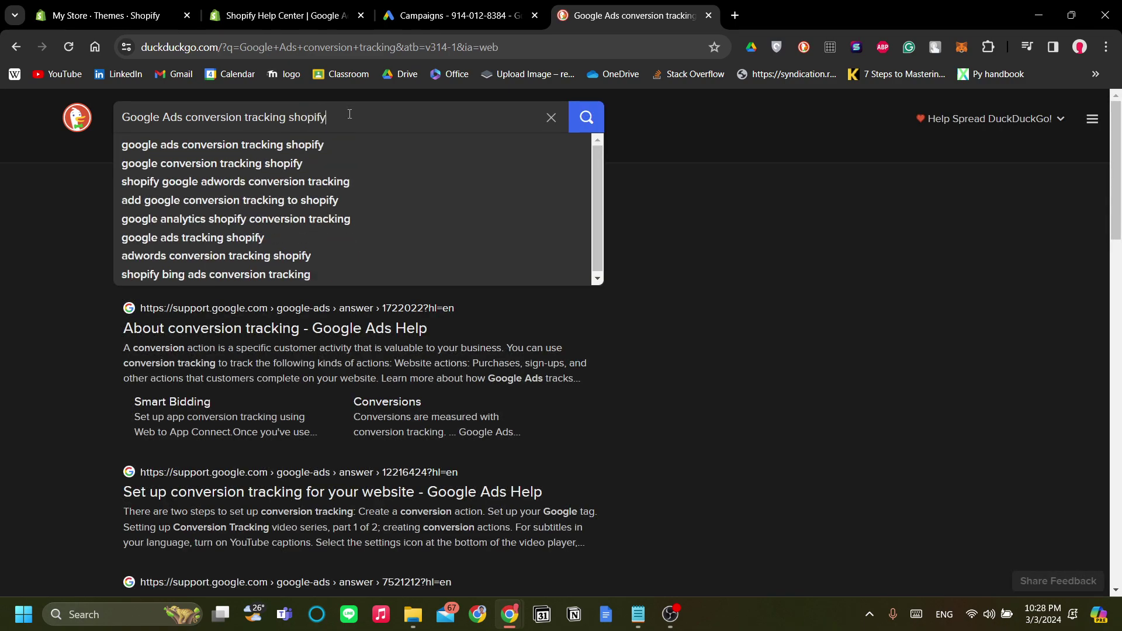
key("Return")
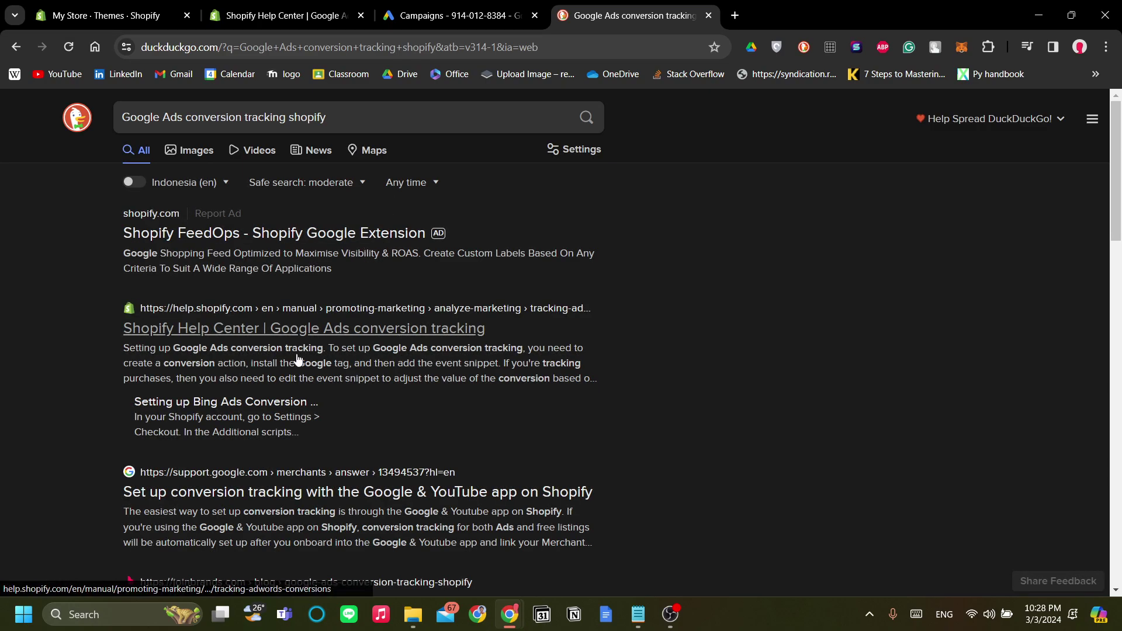
left_click(302, 334)
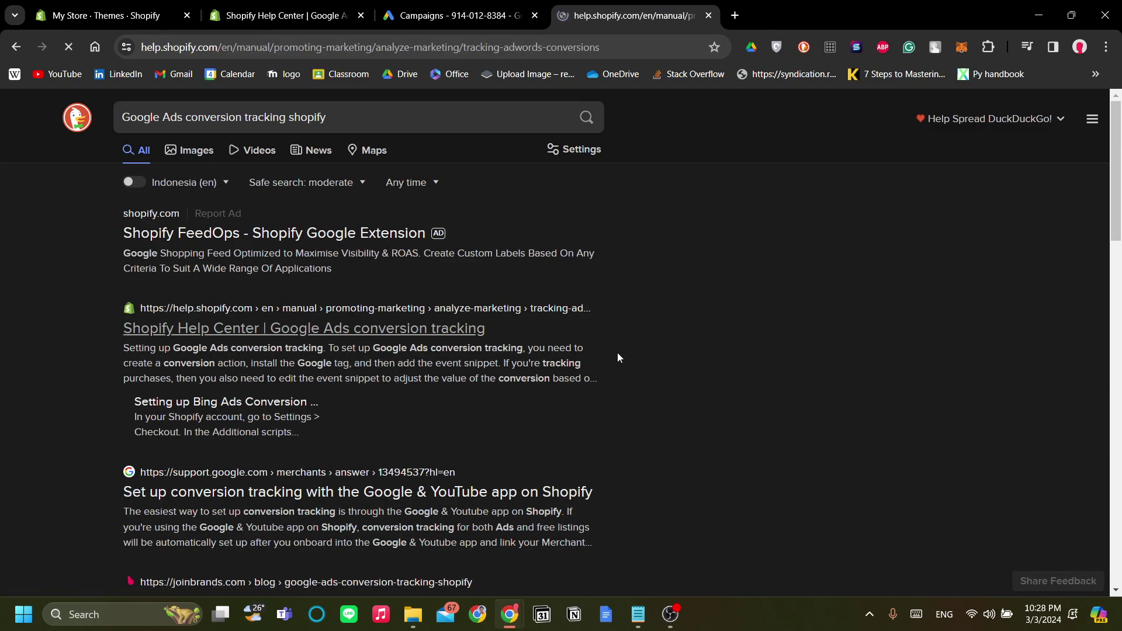
- Skim the newly opened Google Ads conversion tracking help article and close its tab
scroll(519, 305, "down", 4)
scroll(519, 305, "up", 4)
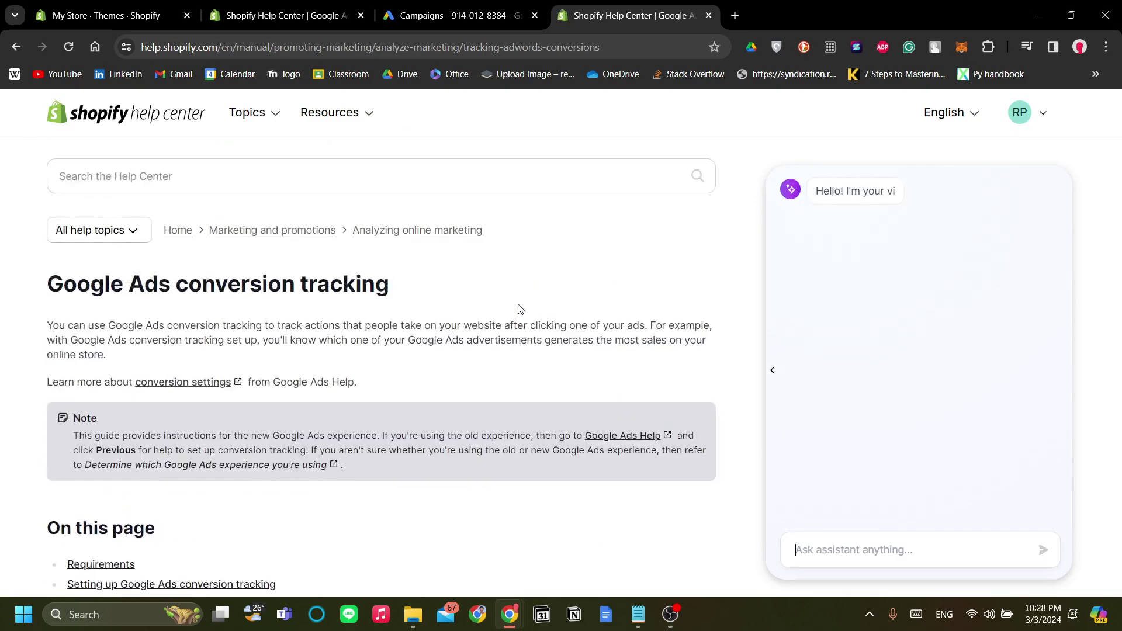
scroll(517, 305, "down", 4)
scroll(221, 308, "up", 4)
scroll(259, 315, "down", 4)
scroll(259, 315, "up", 4)
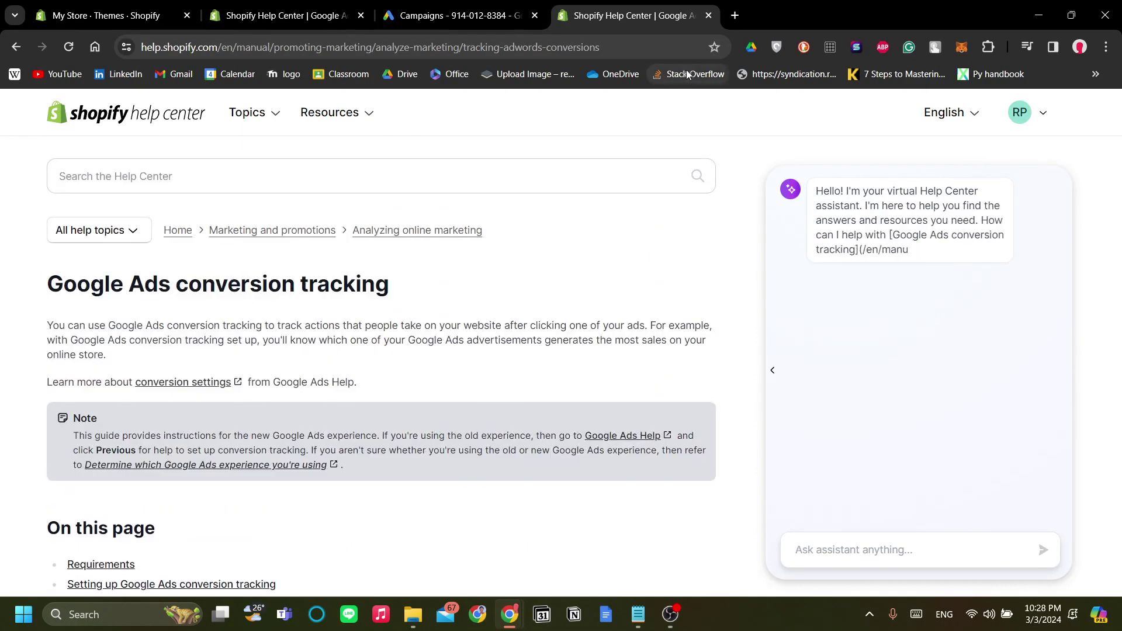
left_click(708, 15)
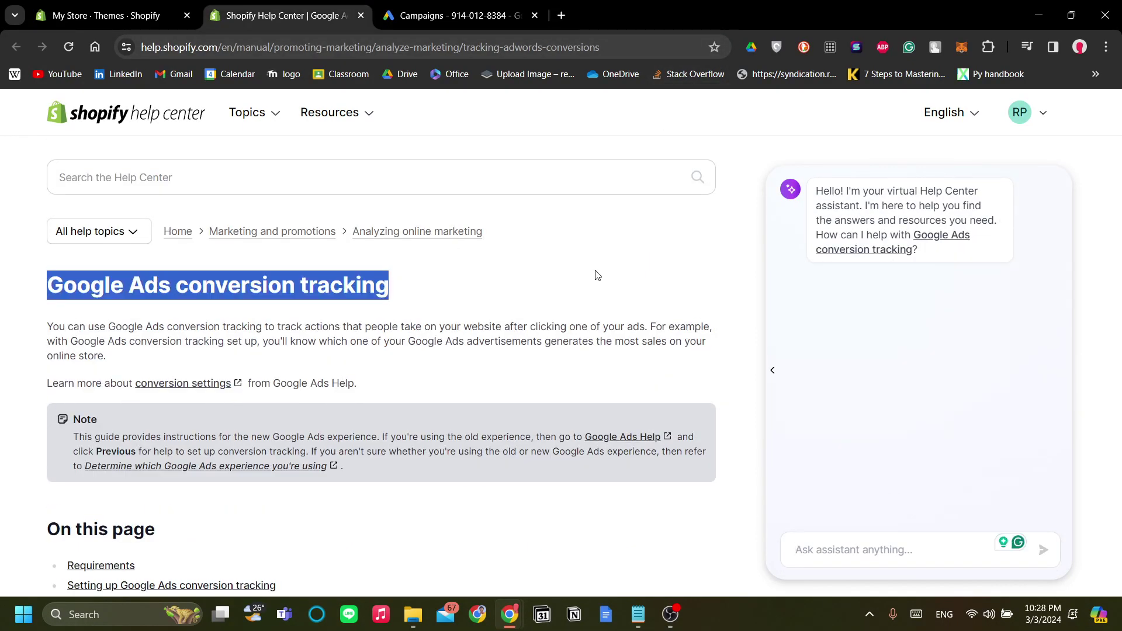
left_click(461, 8)
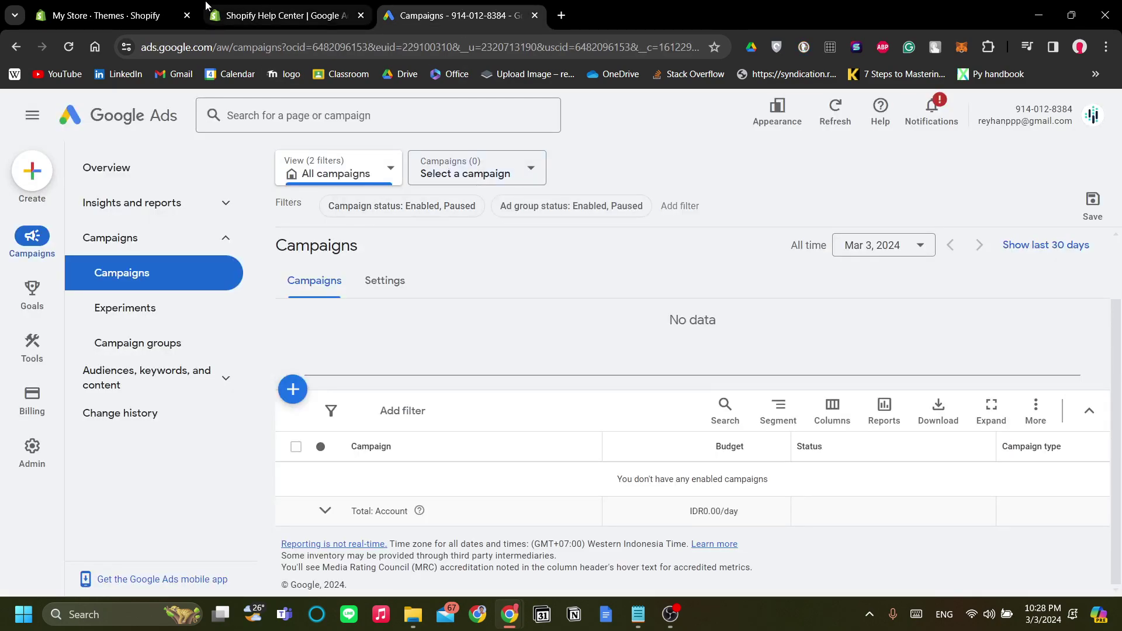
left_click(186, 7)
scroll(428, 362, "up", 2)
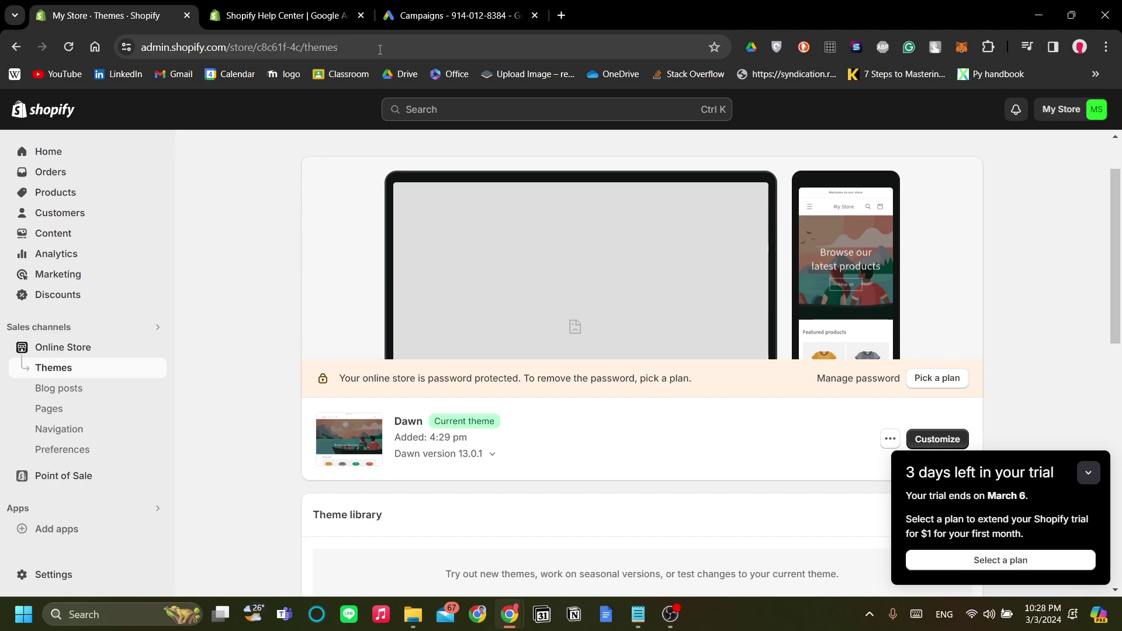
left_click(458, 16)
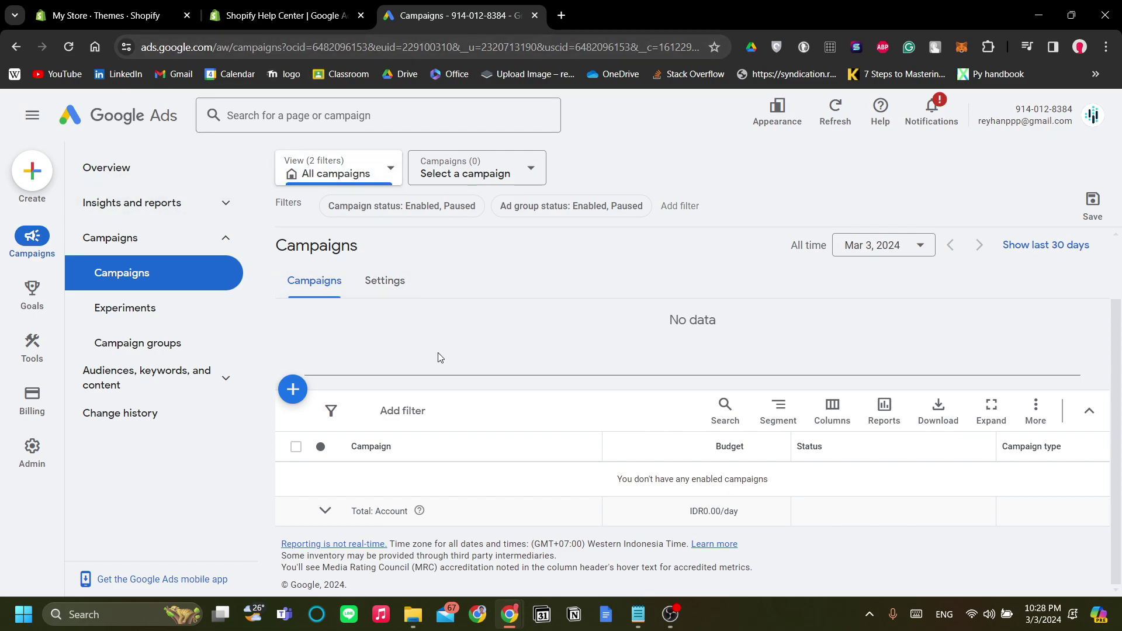
- Return to the Shopify admin, collapse the trial notice and go to the Shopify App Store from the suggested apps
left_click(105, 16)
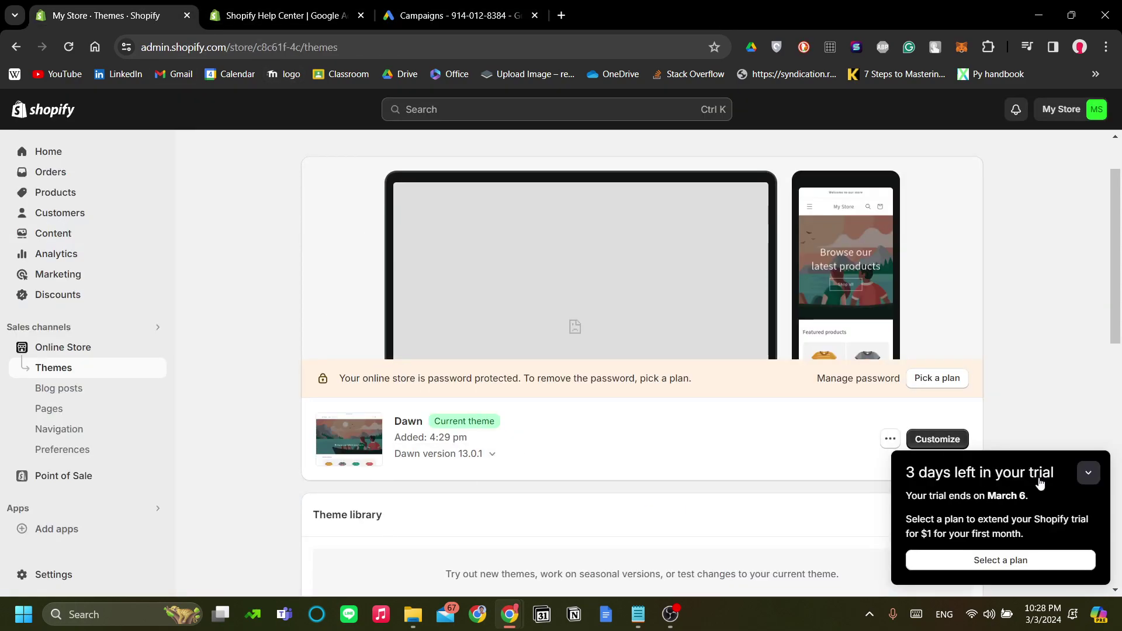
left_click(1087, 472)
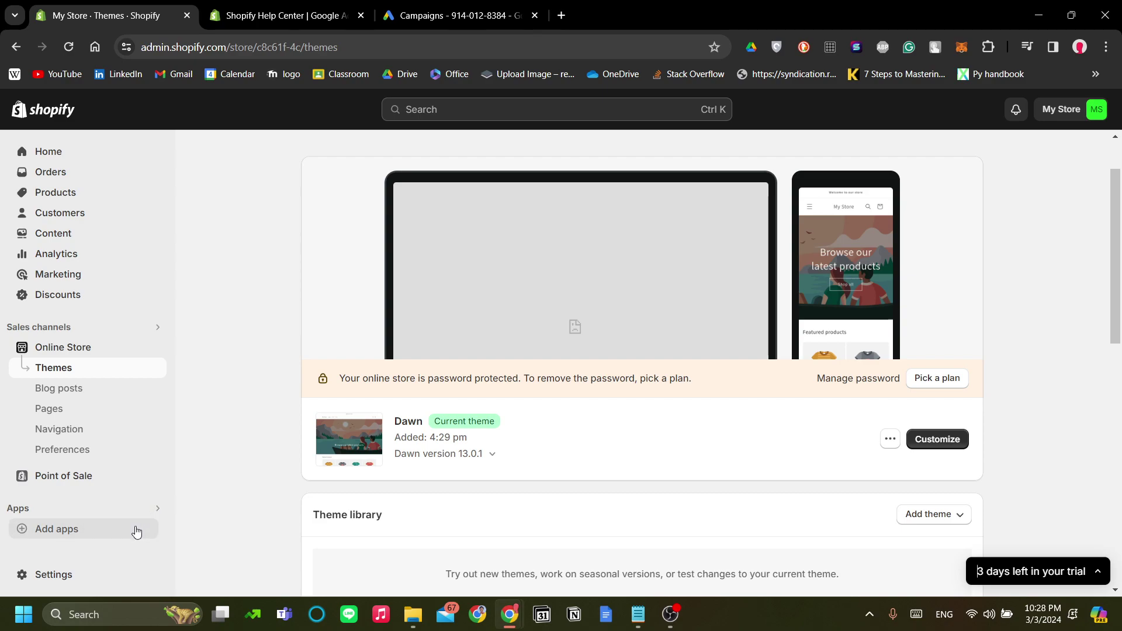
left_click(134, 528)
scroll(570, 452, "down", 2)
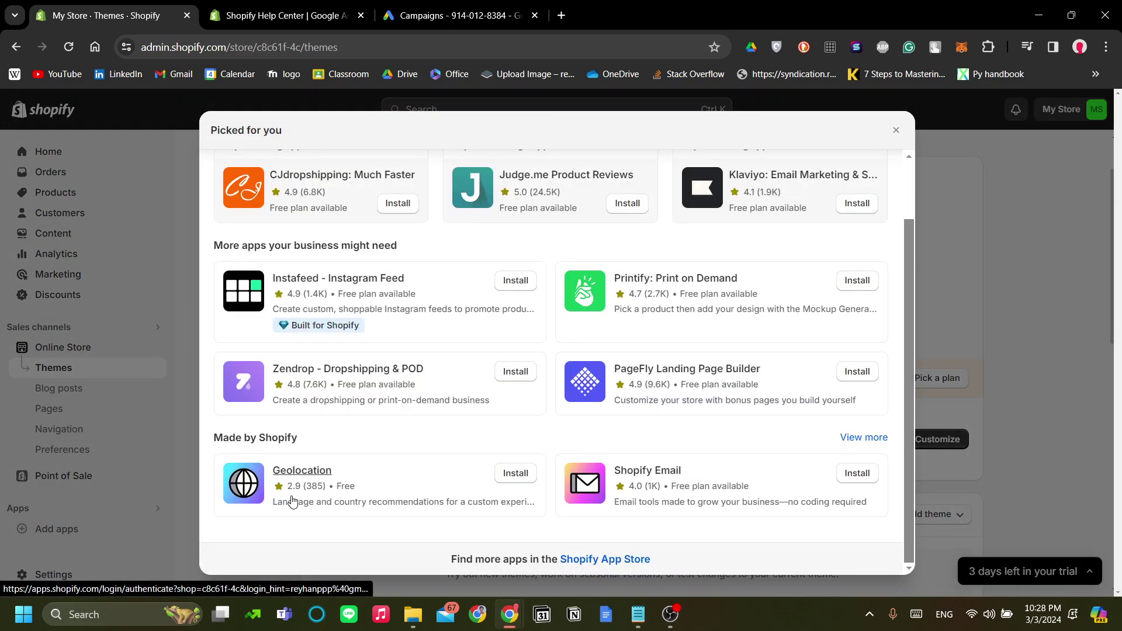
left_click(162, 513)
left_click(88, 529)
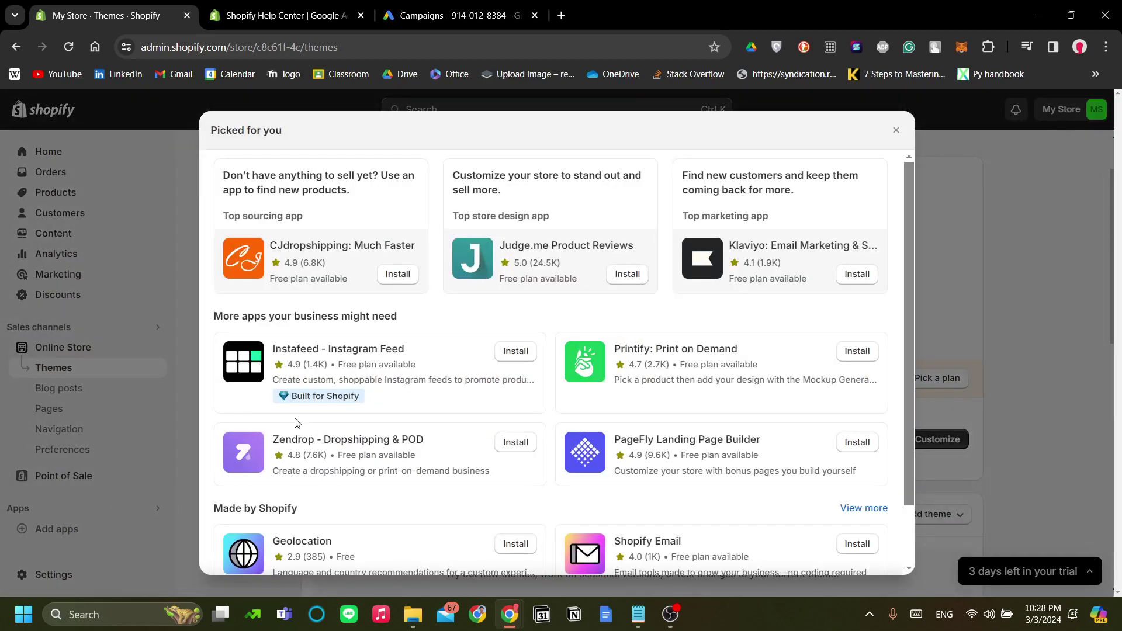
scroll(446, 401, "down", 2)
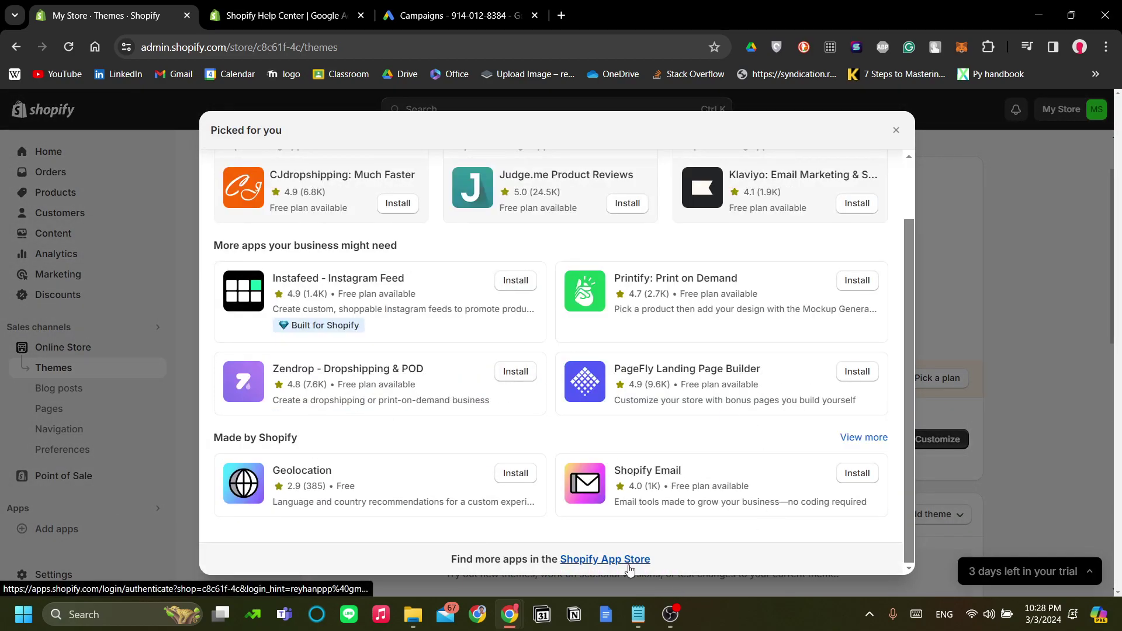
left_click(628, 560)
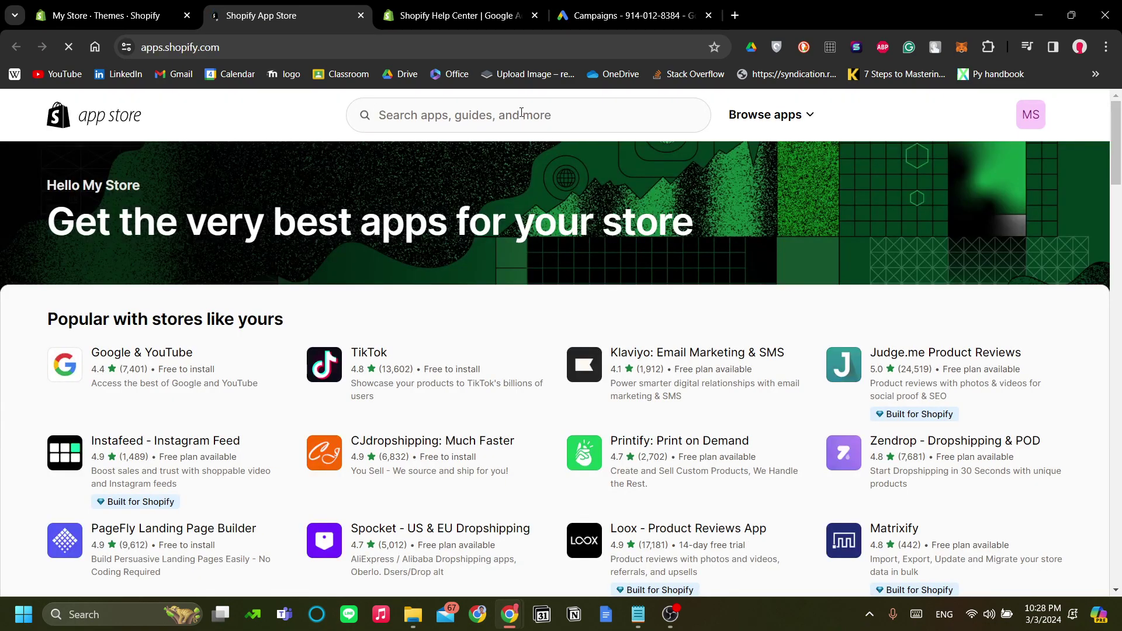
- Try twice to open the Google & YouTube app listing, going back to the App Store home page each time
left_click(151, 355)
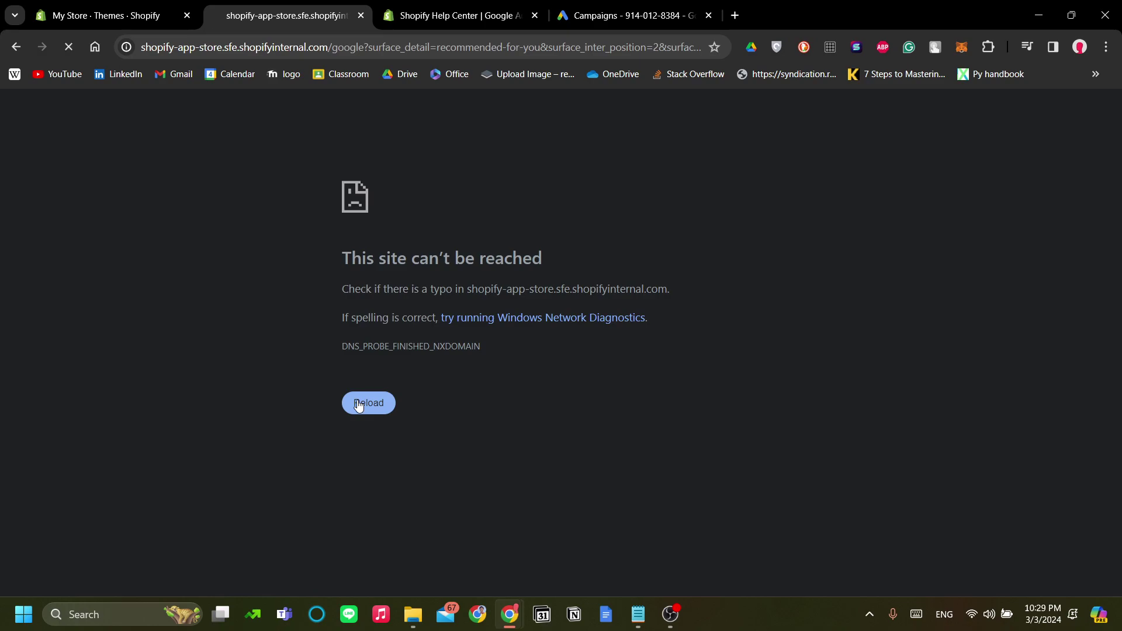
left_click(16, 47)
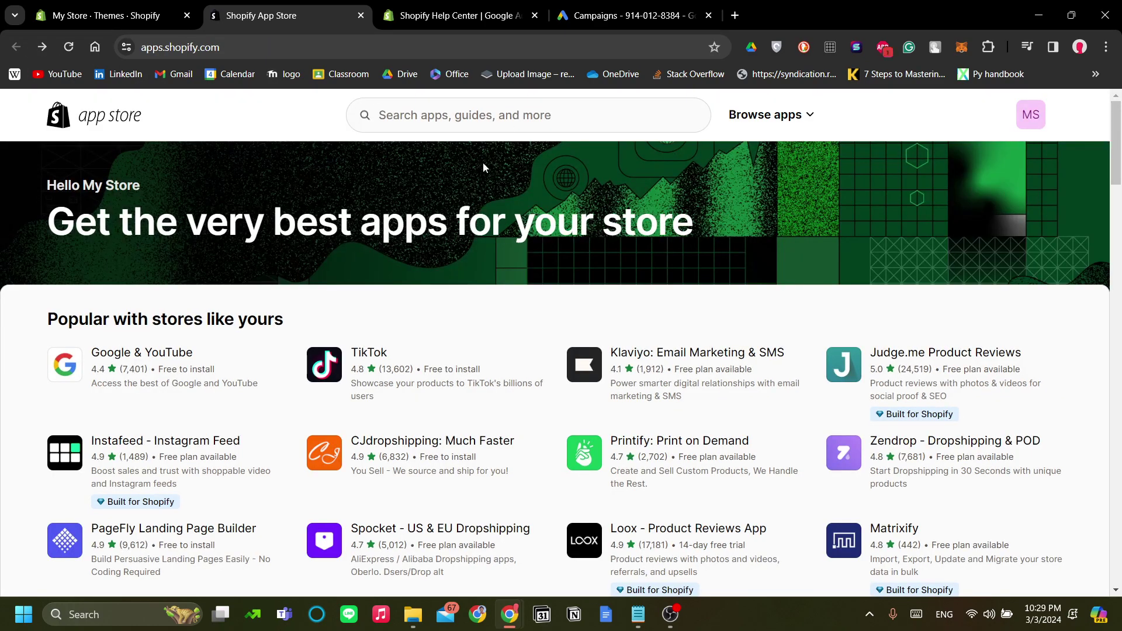
left_click(245, 364)
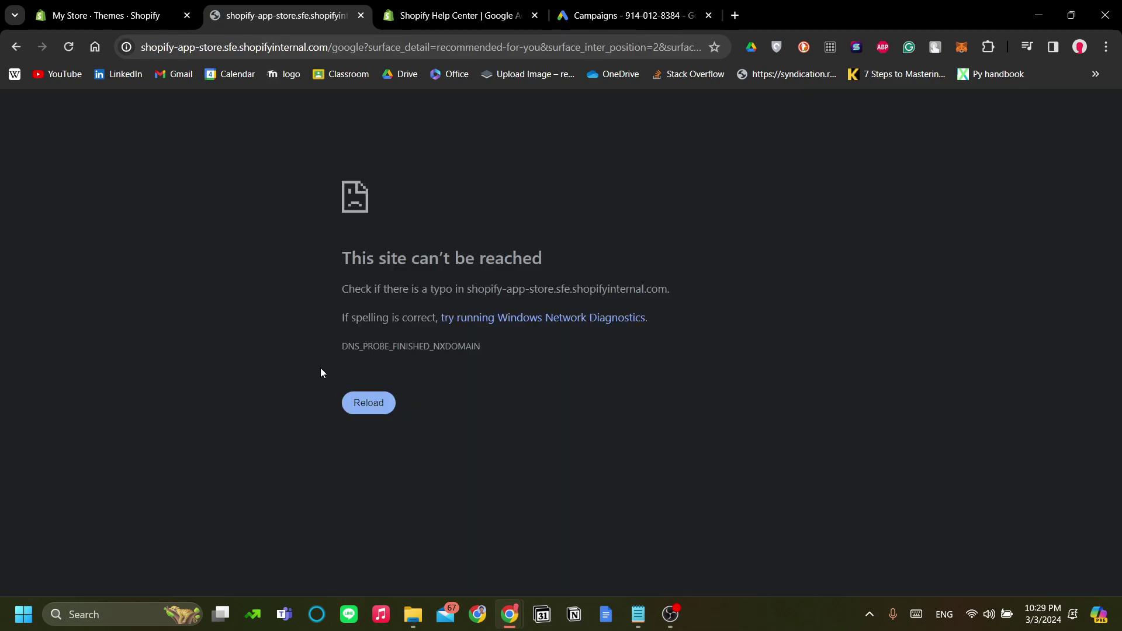
left_click(16, 47)
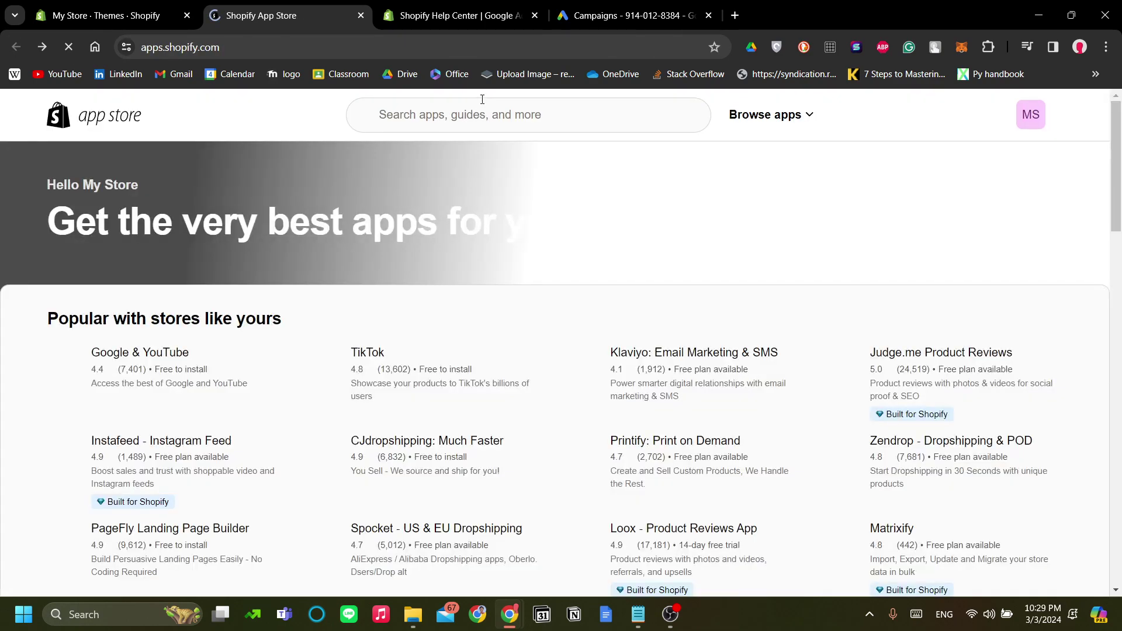
- Look at the Google & YouTube listing among the popular apps on the App Store home page, and close the App Store tab
left_click(485, 104)
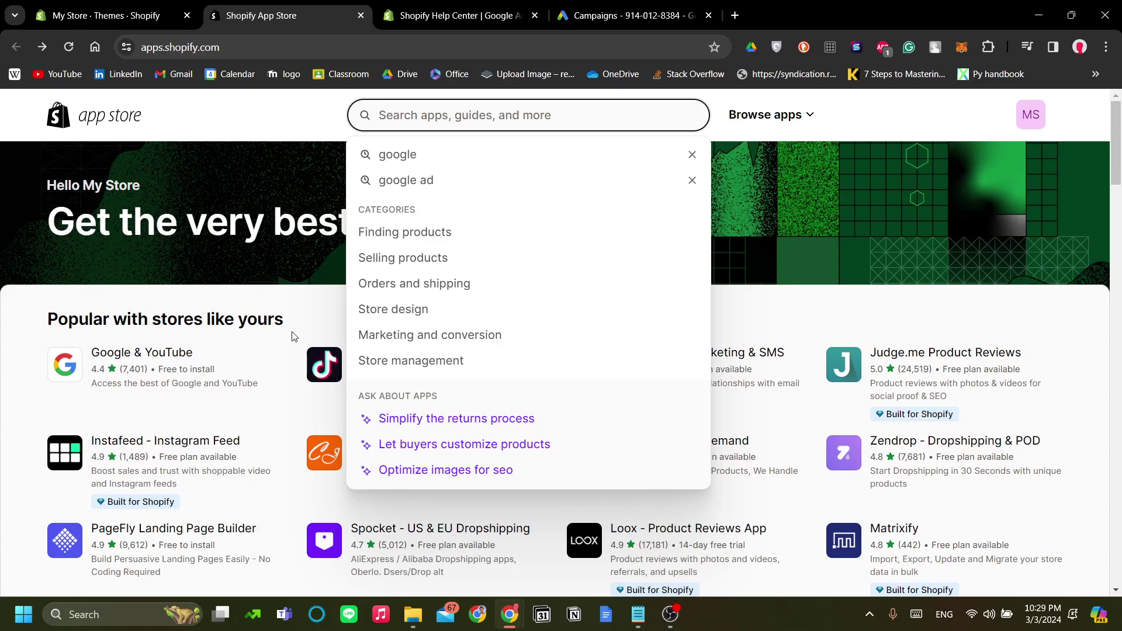
left_click(298, 320)
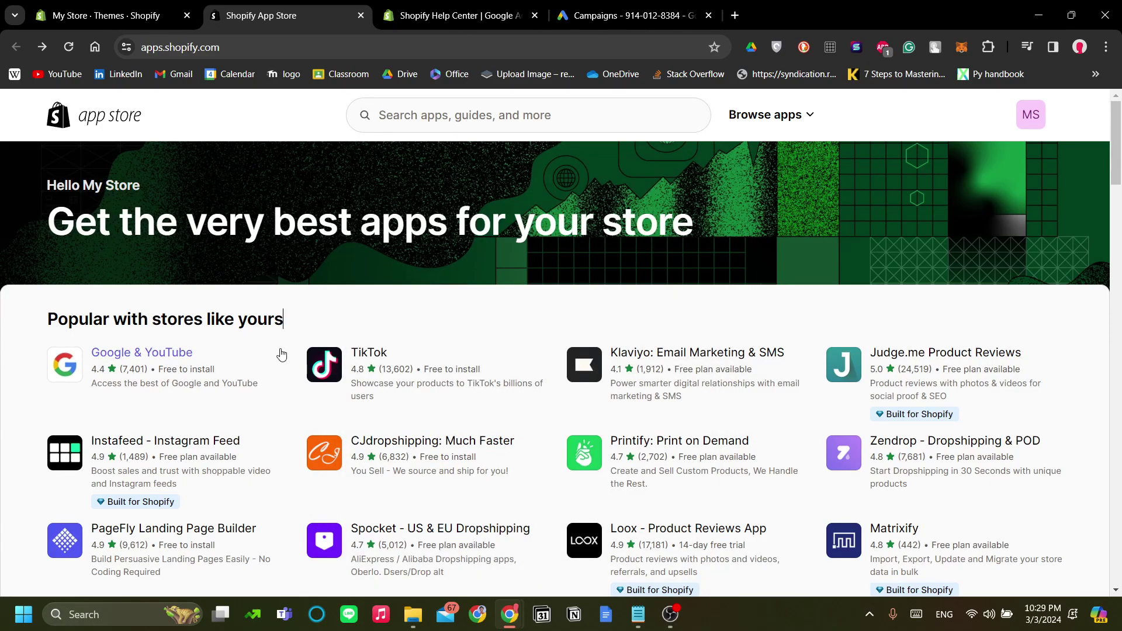
left_click_drag(242, 385, 25, 385)
left_click(26, 384)
left_click(361, 16)
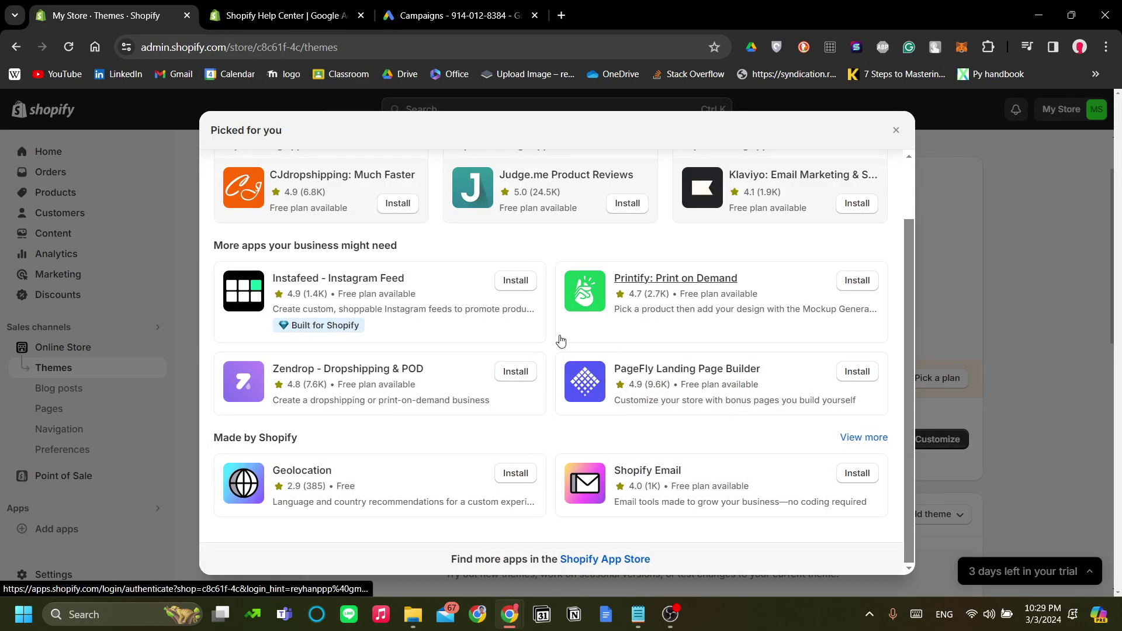
- Look over the suggested apps in the Shopify admin and dismiss them to get back to the store's themes
scroll(560, 340, "up", 1)
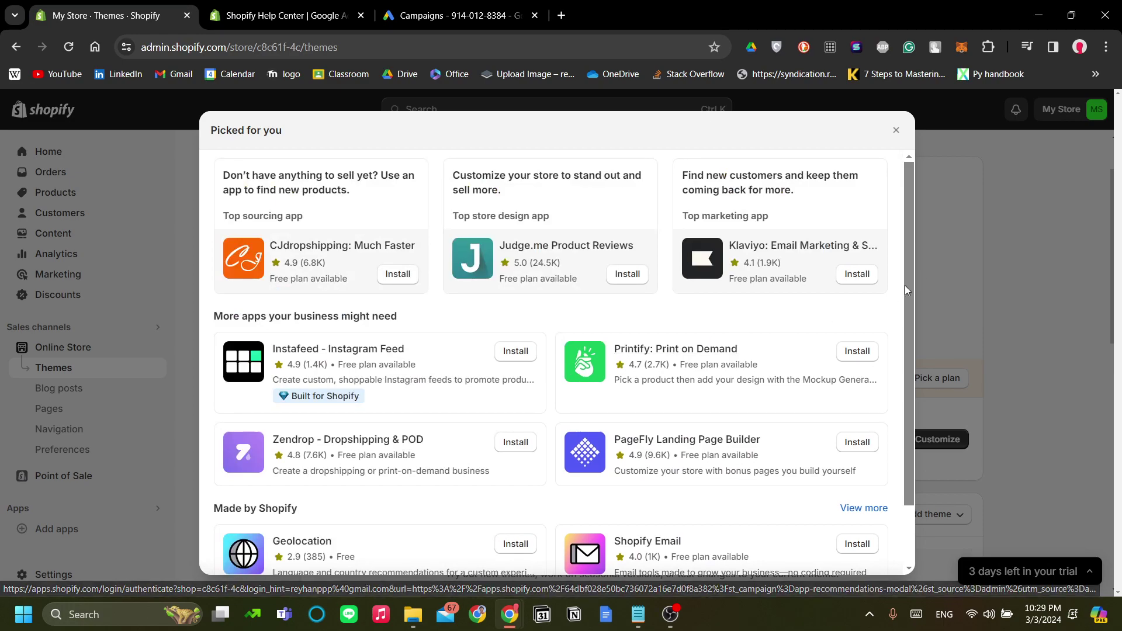
scroll(619, 358, "down", 2)
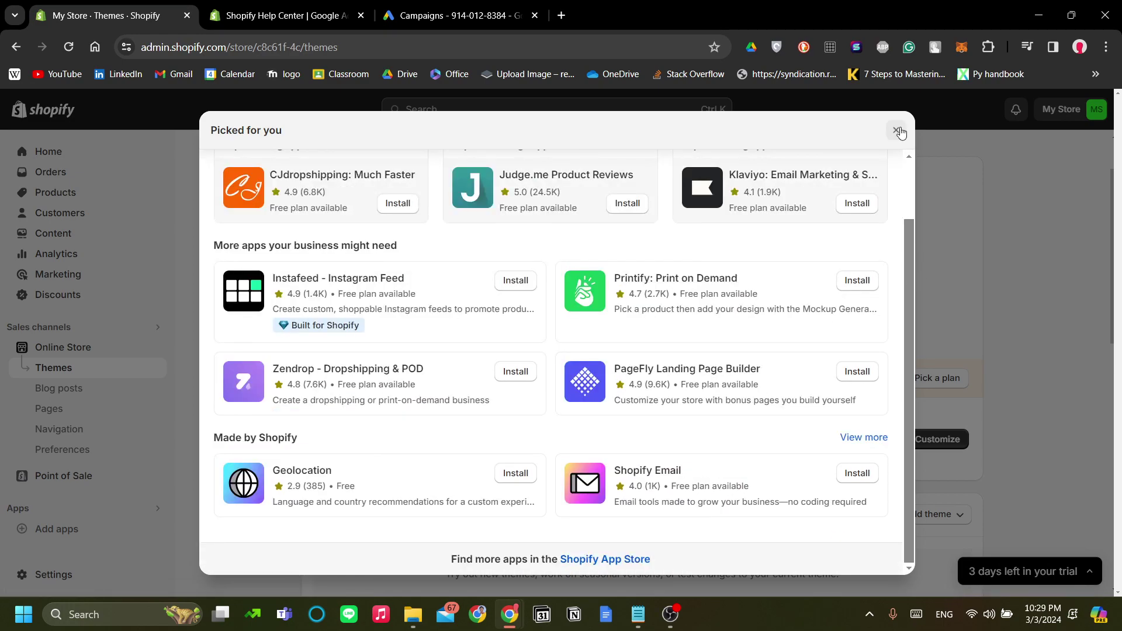
left_click(896, 131)
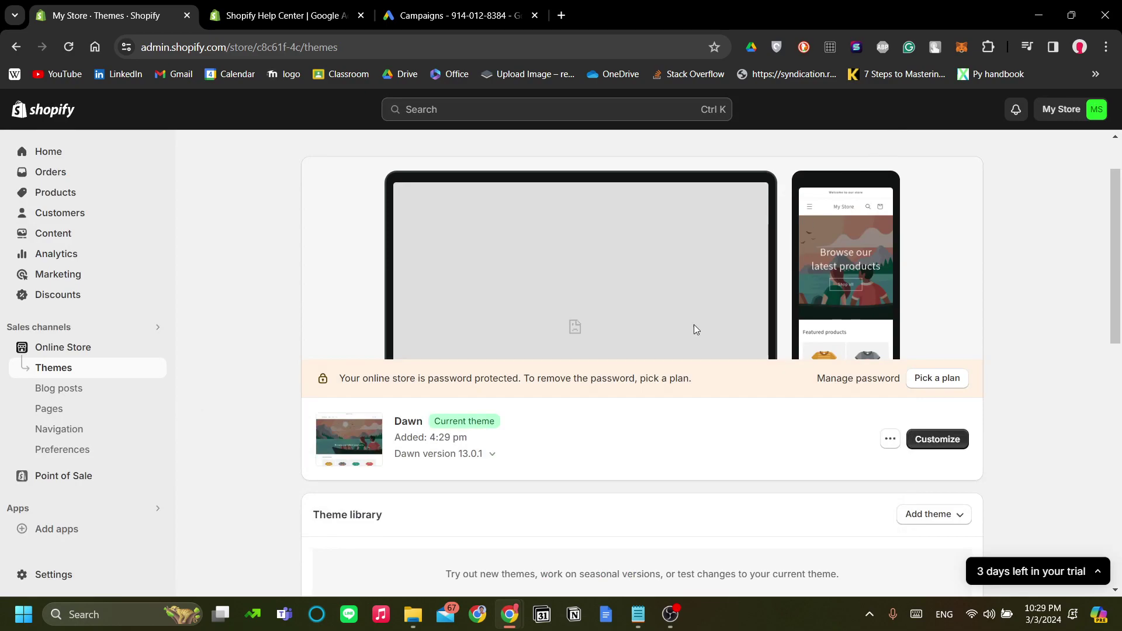
scroll(695, 325, "down", 4)
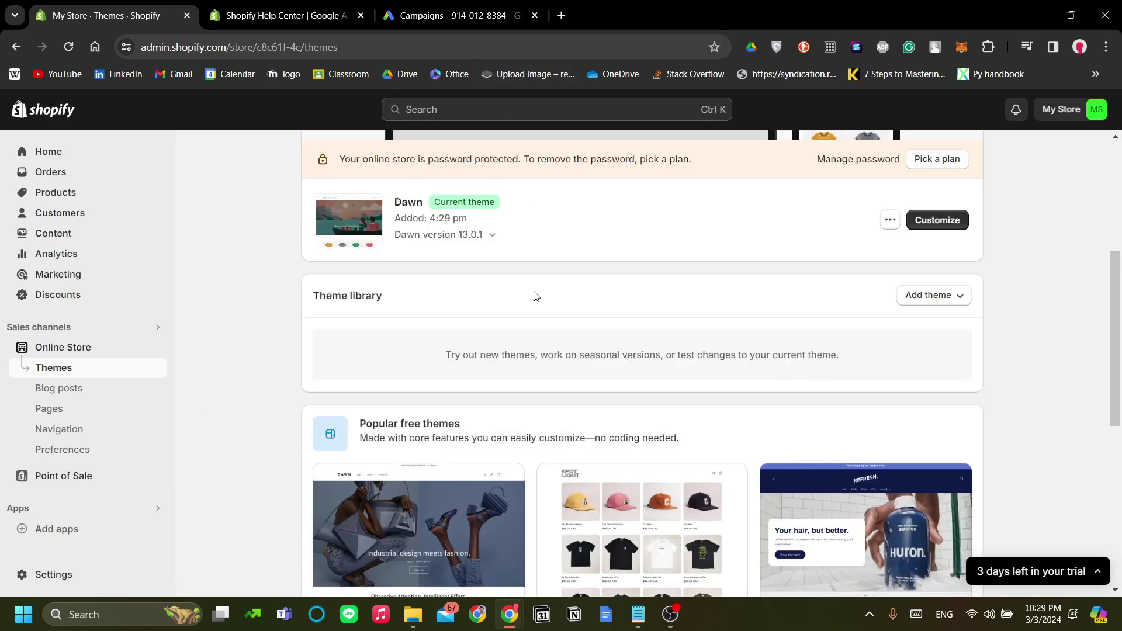
- Switch to Google Ads and start a new conversion action that tracks actions on a website
left_click(457, 16)
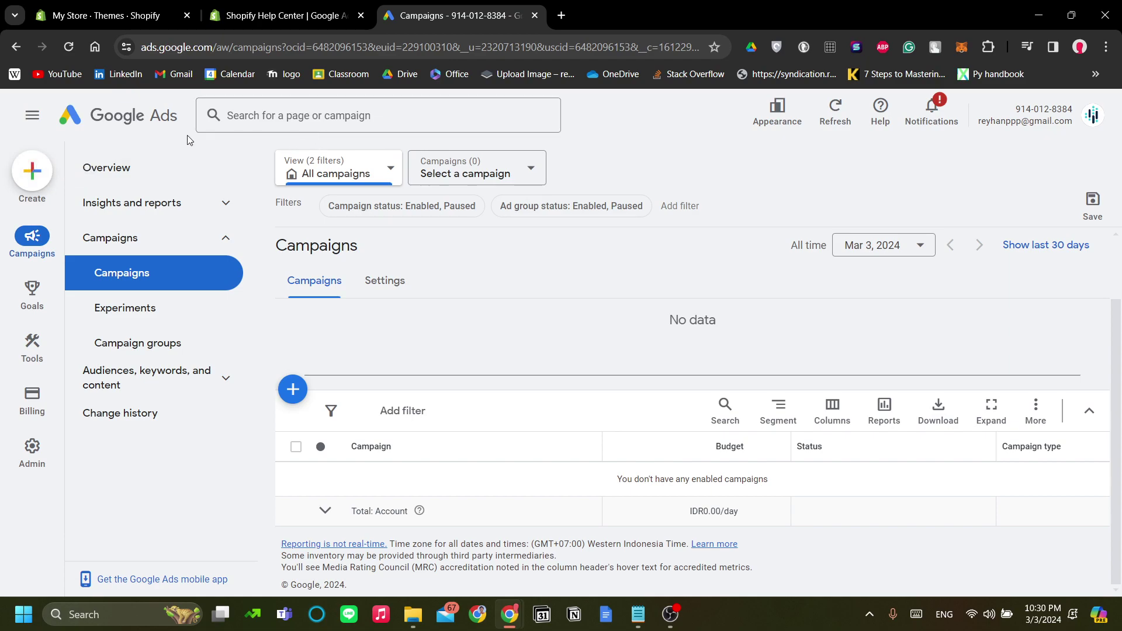
left_click(33, 175)
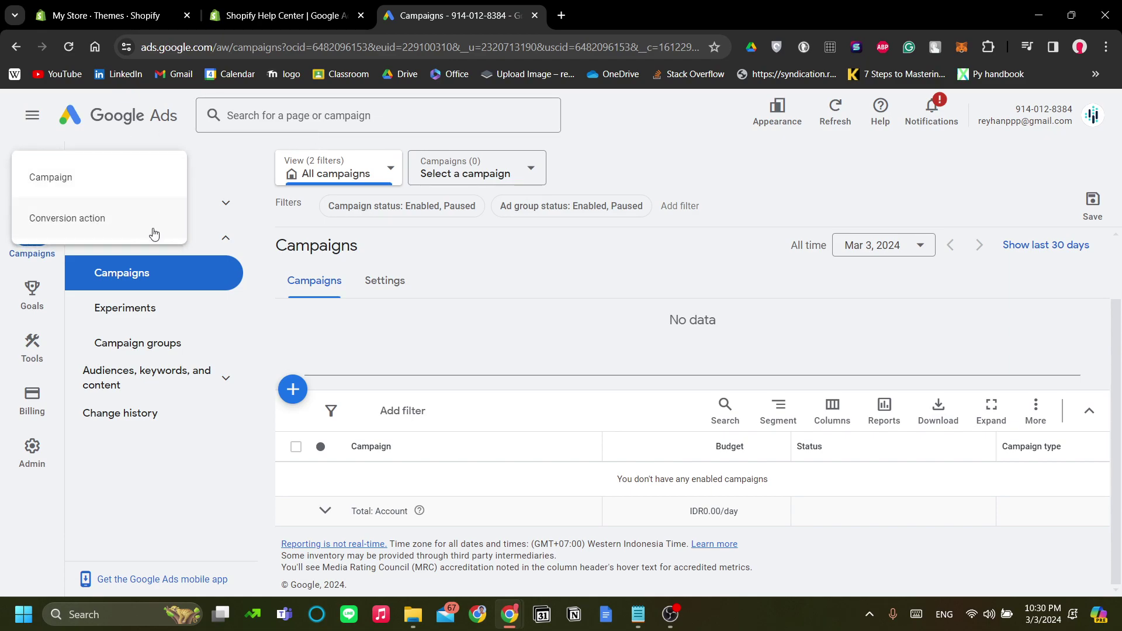
left_click(269, 161)
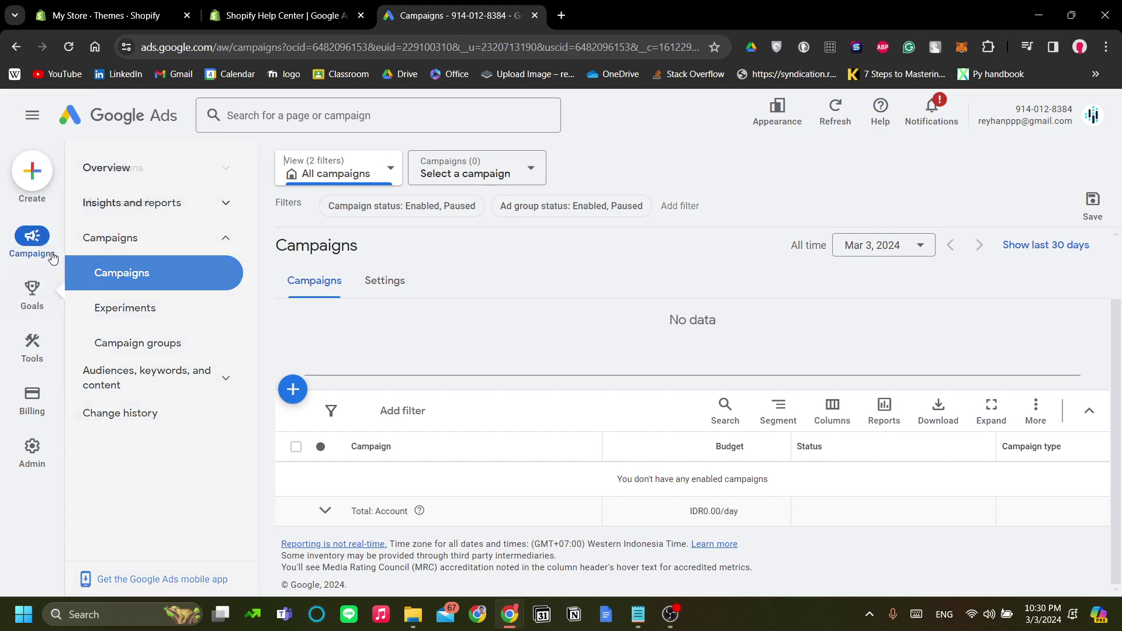
left_click(34, 173)
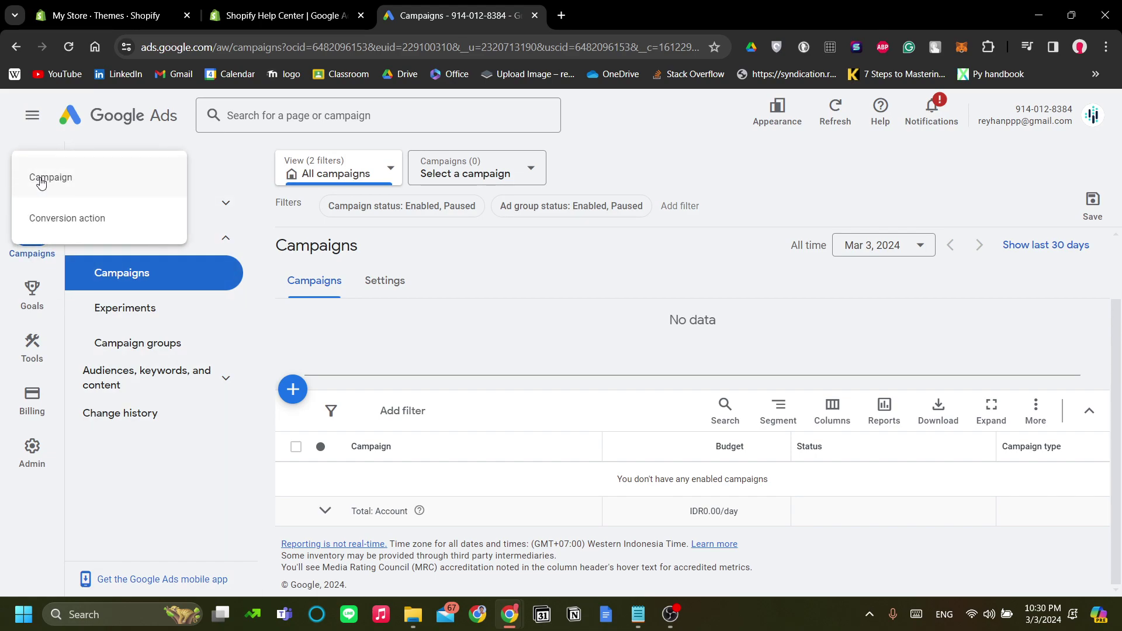
left_click(91, 220)
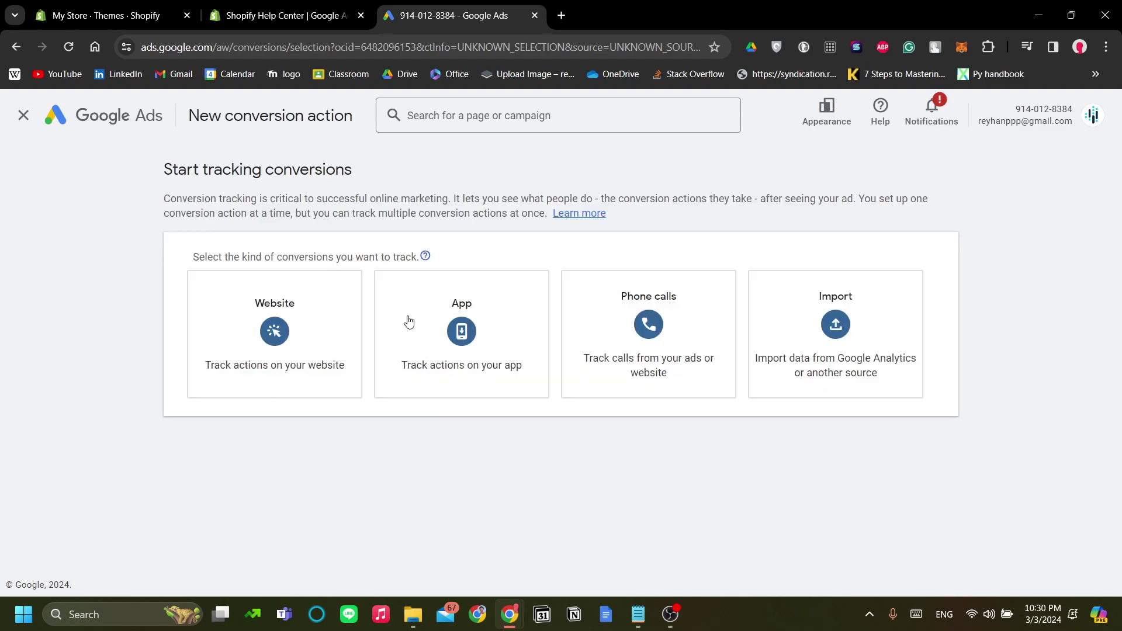
left_click(309, 335)
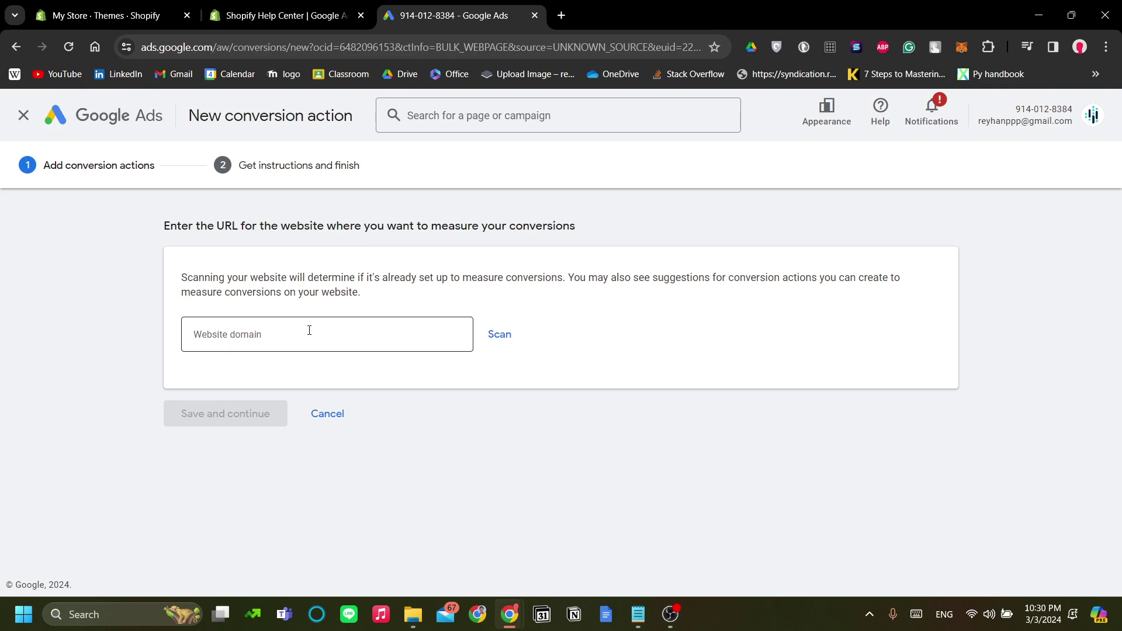
- Copy the store domain c8c61f-4c.myshopify.com from the Shopify store settings and enter it as the website domain in Google Ads
left_click(287, 348)
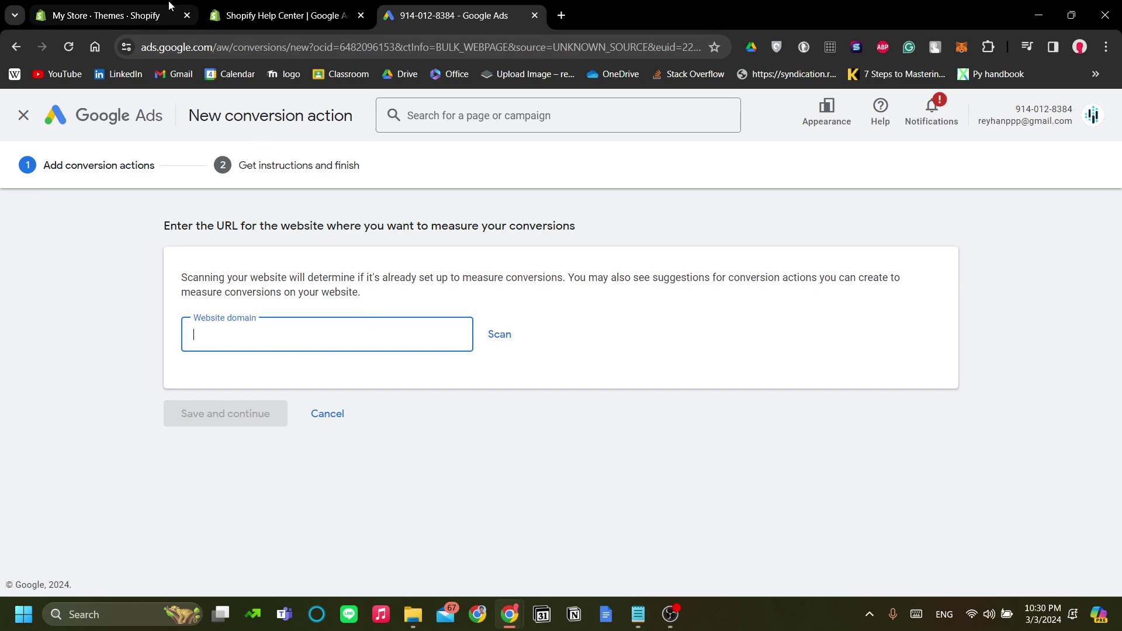
left_click(257, 13)
left_click(116, 9)
scroll(472, 341, "up", 2)
scroll(467, 345, "down", 2)
left_click(42, 576)
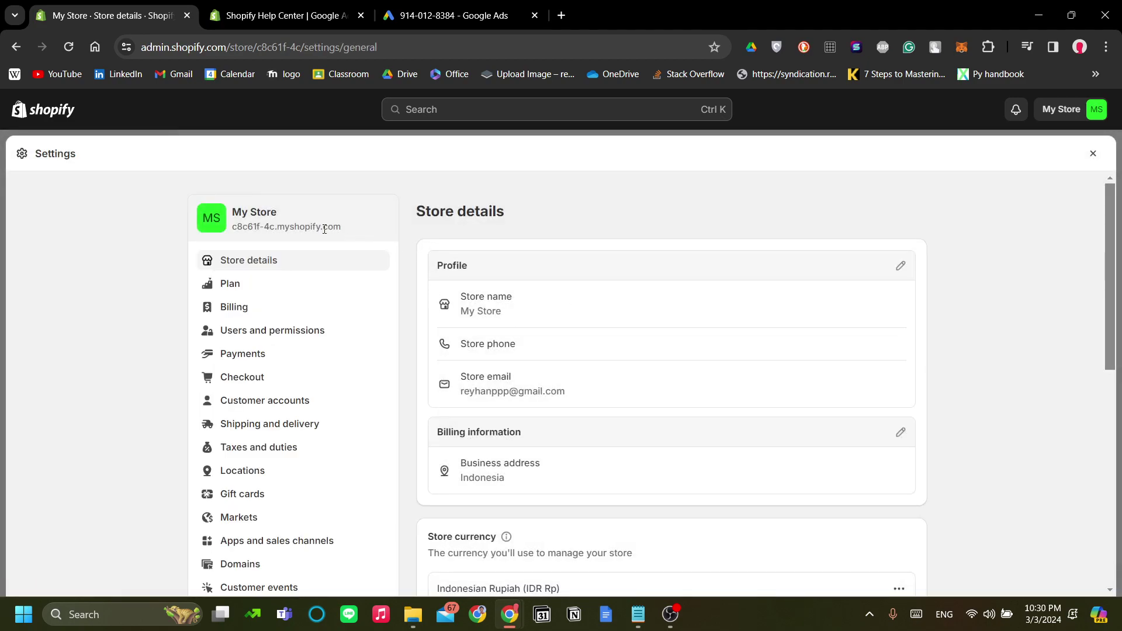
left_click_drag(352, 236, 238, 233)
key("ctrl+c")
key("ctrl+3")
key("ctrl+v")
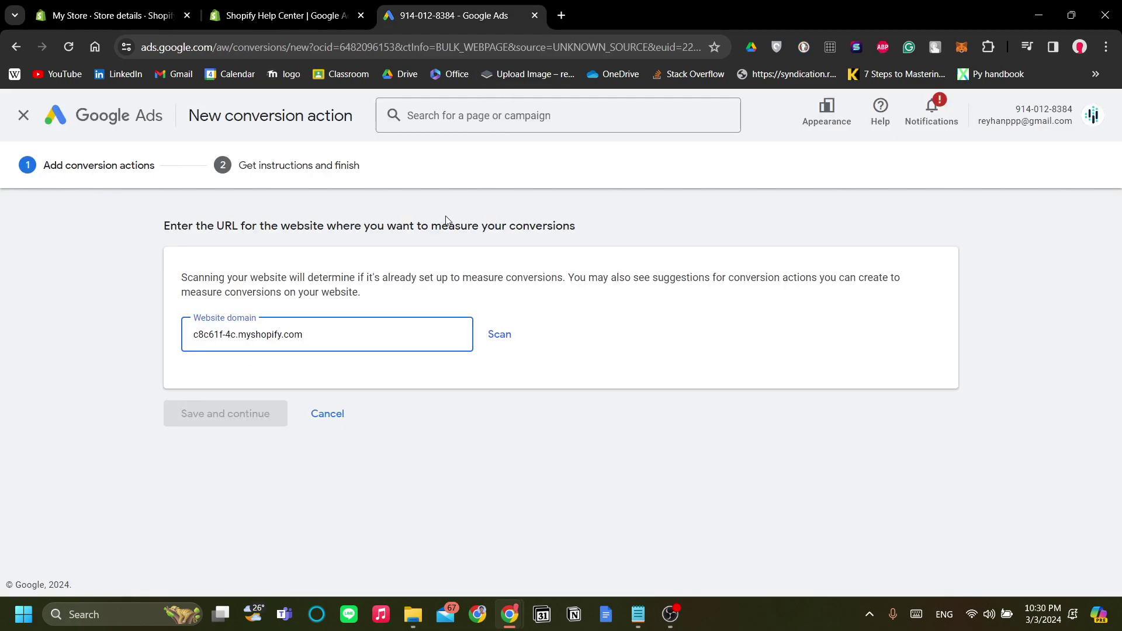
- Scan the website domain and review the options for creating conversion actions from web and app events or manually
left_click(500, 334)
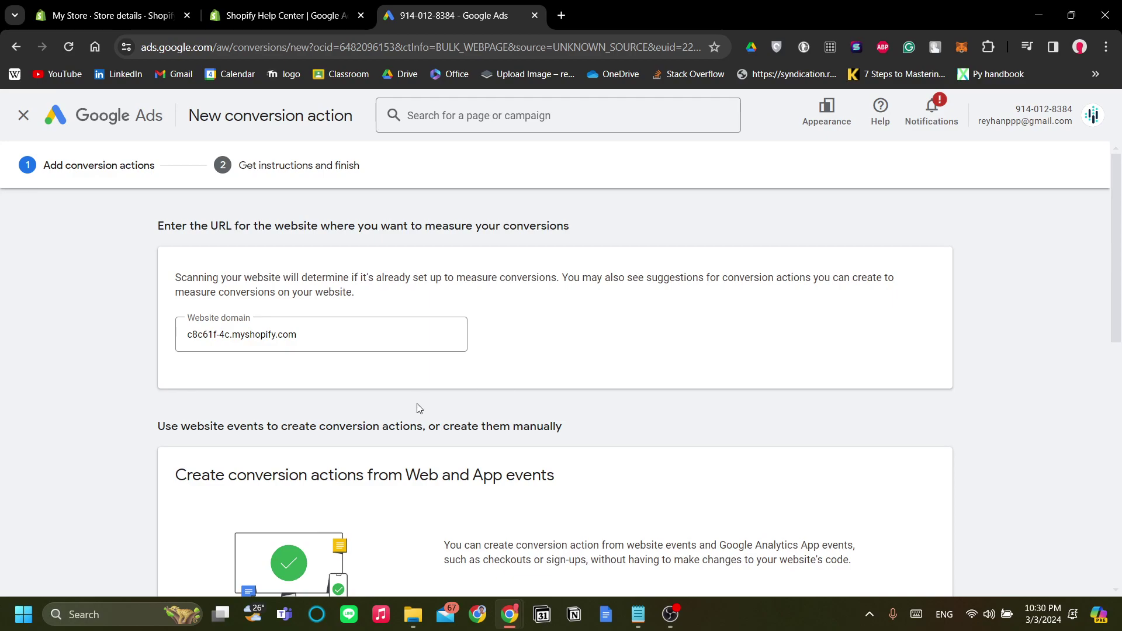
scroll(473, 357, "down", 1)
scroll(514, 324, "down", 5)
scroll(536, 363, "up", 7)
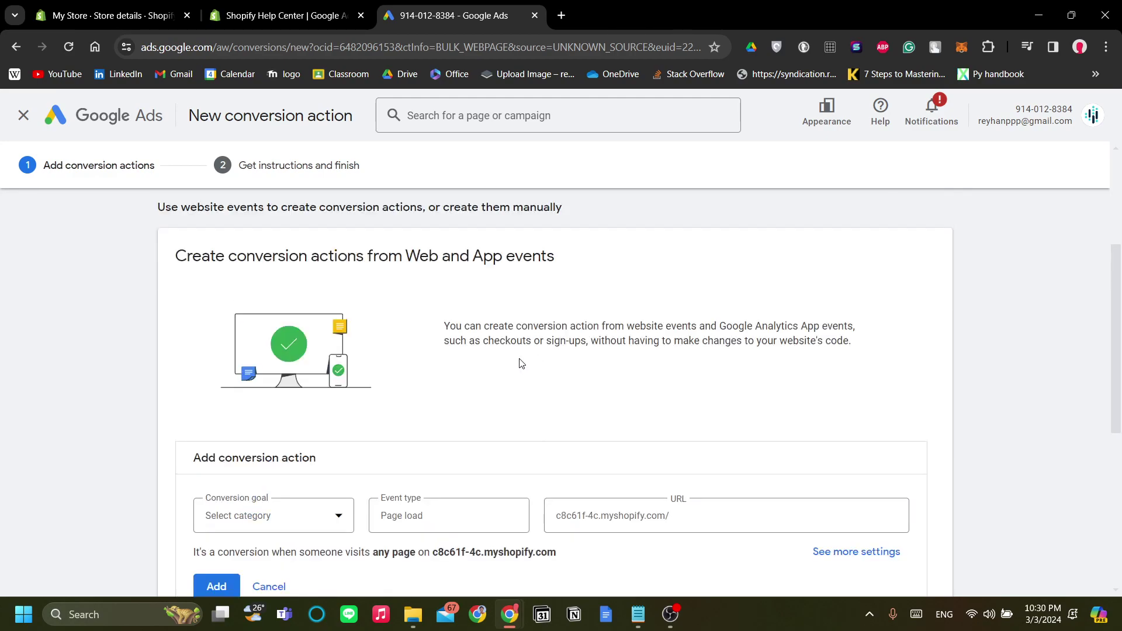
scroll(585, 408, "down", 2)
scroll(494, 304, "down", 2)
scroll(549, 395, "down", 2)
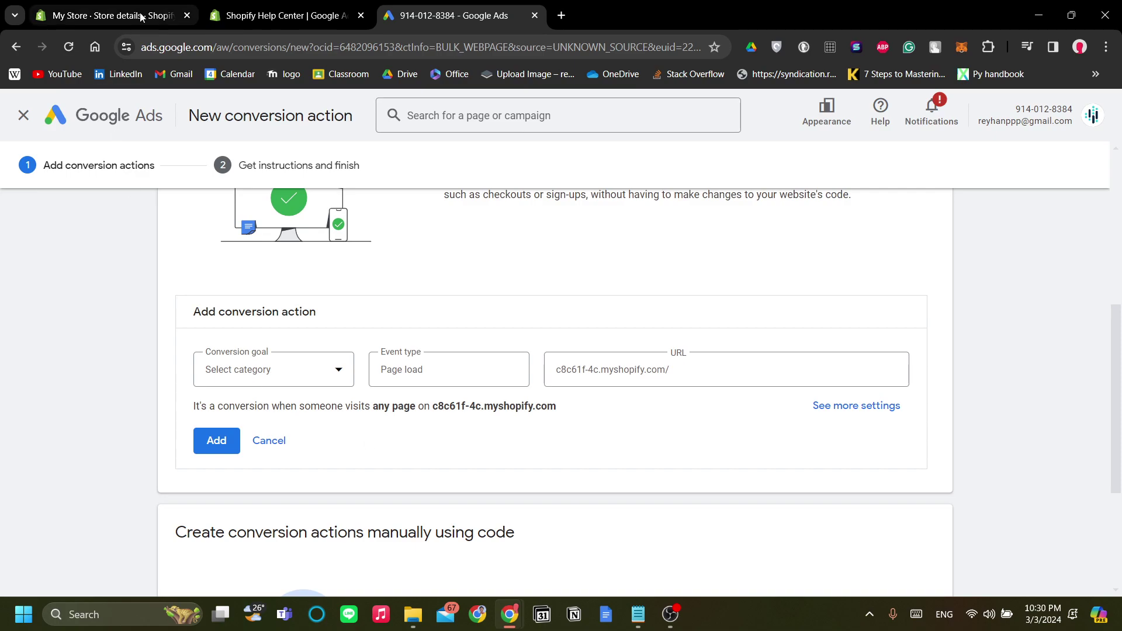
- Set the conversion goal to Purchase and complete the page-load URL with the path checkout
left_click(330, 372)
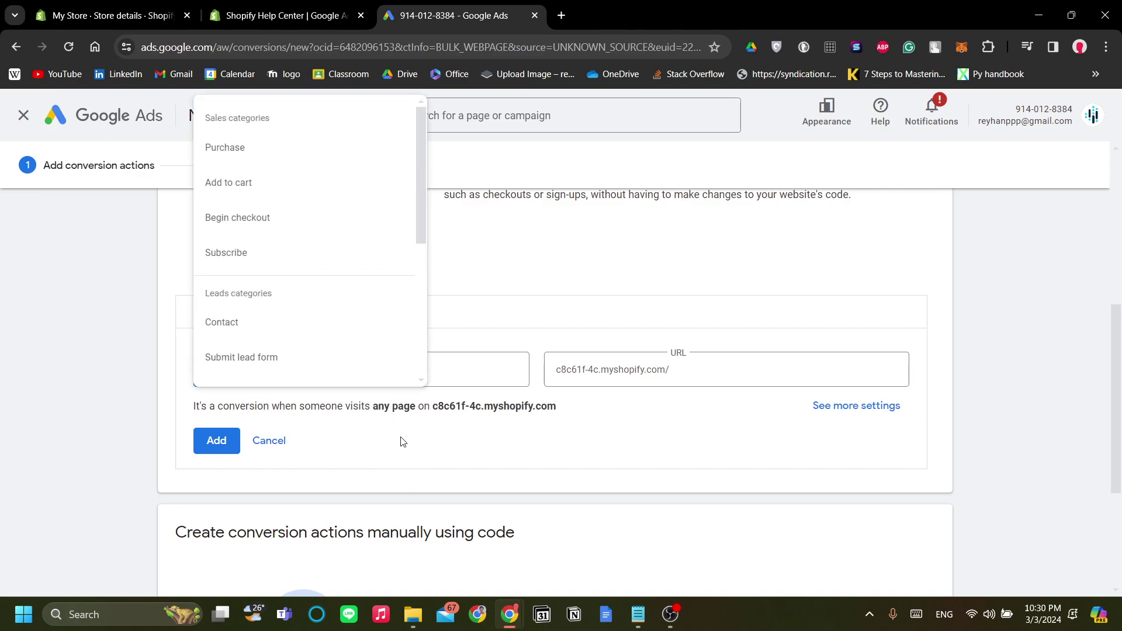
left_click(586, 261)
left_click(275, 369)
left_click(284, 146)
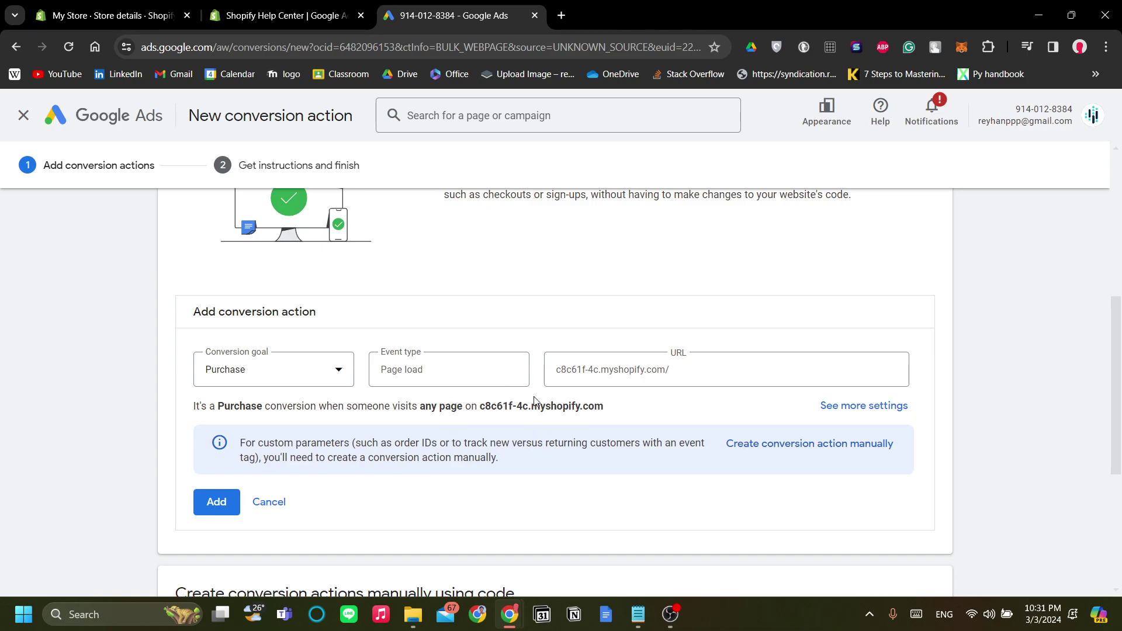
left_click(699, 371)
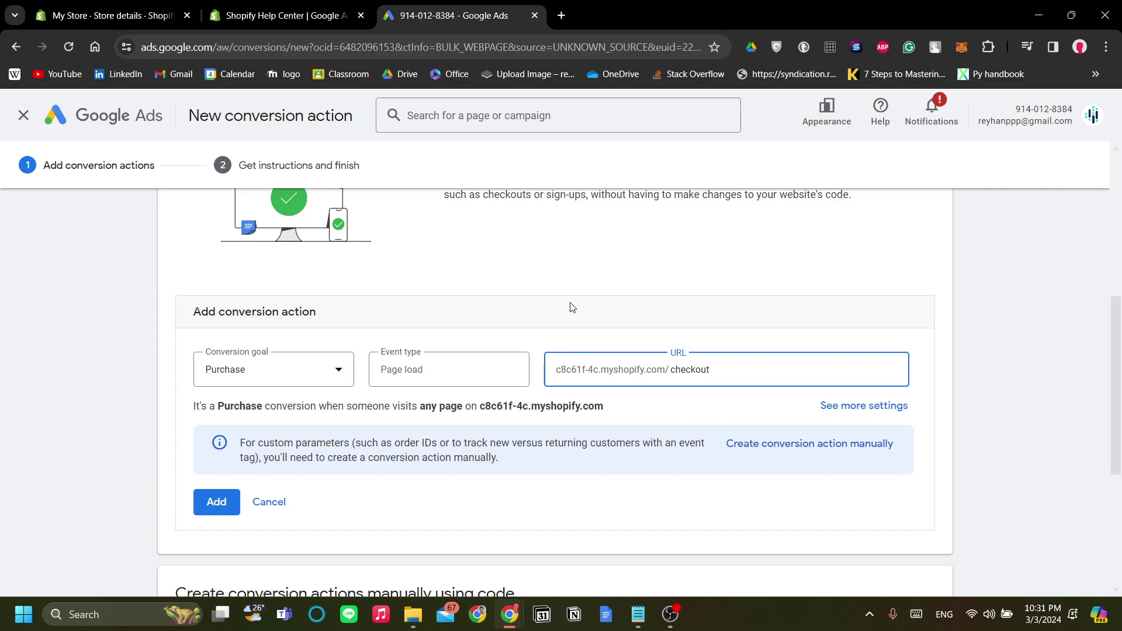
double_click(758, 374)
left_click(750, 396)
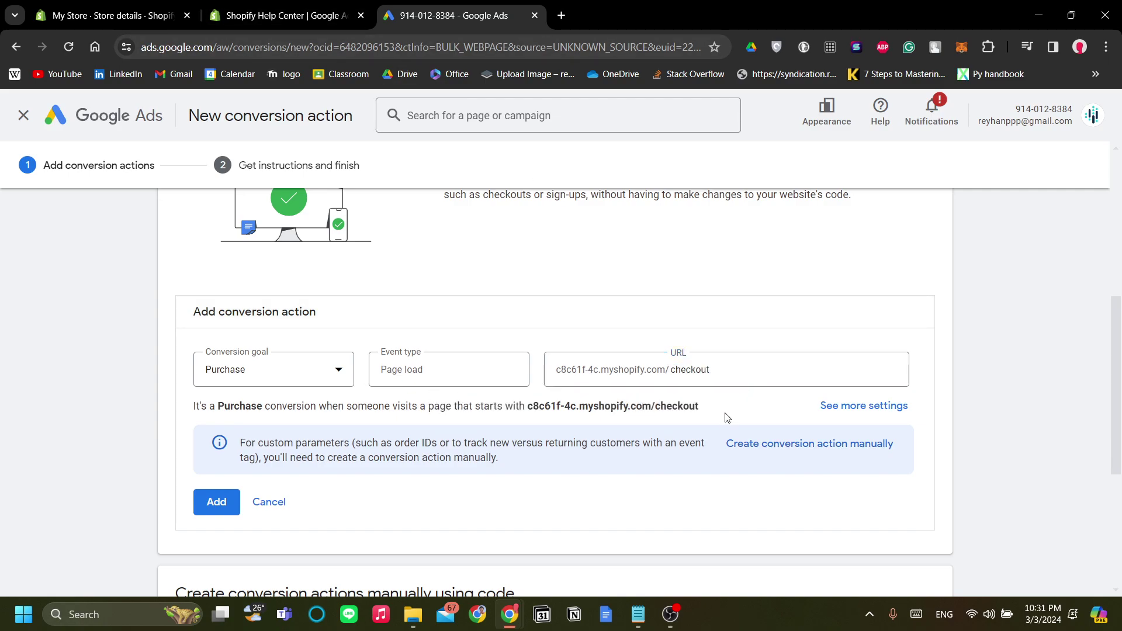
left_click(681, 369)
left_click(574, 315)
left_click_drag(575, 316, 563, 278)
left_click(563, 278)
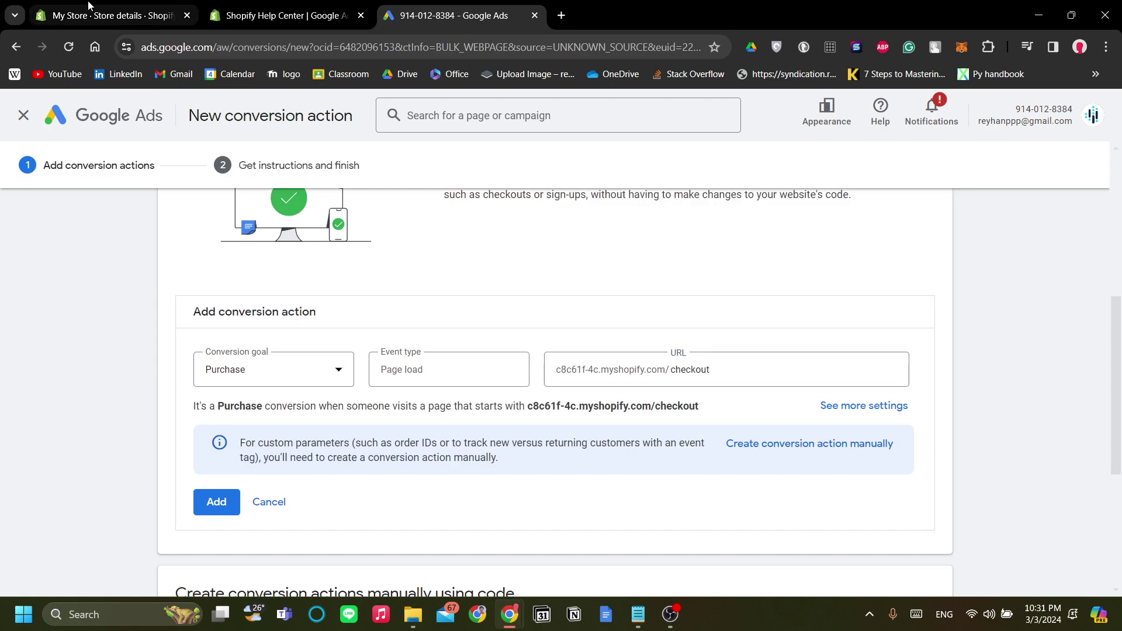
- Close the Shopify store settings, recheck the checkout URL in Google Ads, and look at the store's Themes page
left_click(93, 7)
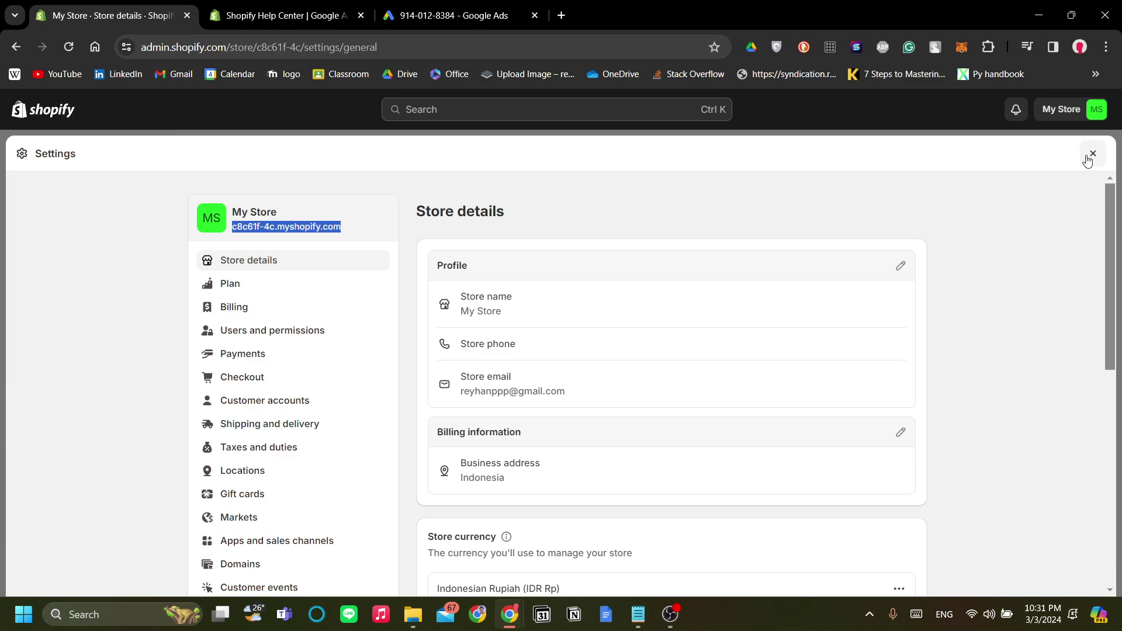
left_click(1091, 153)
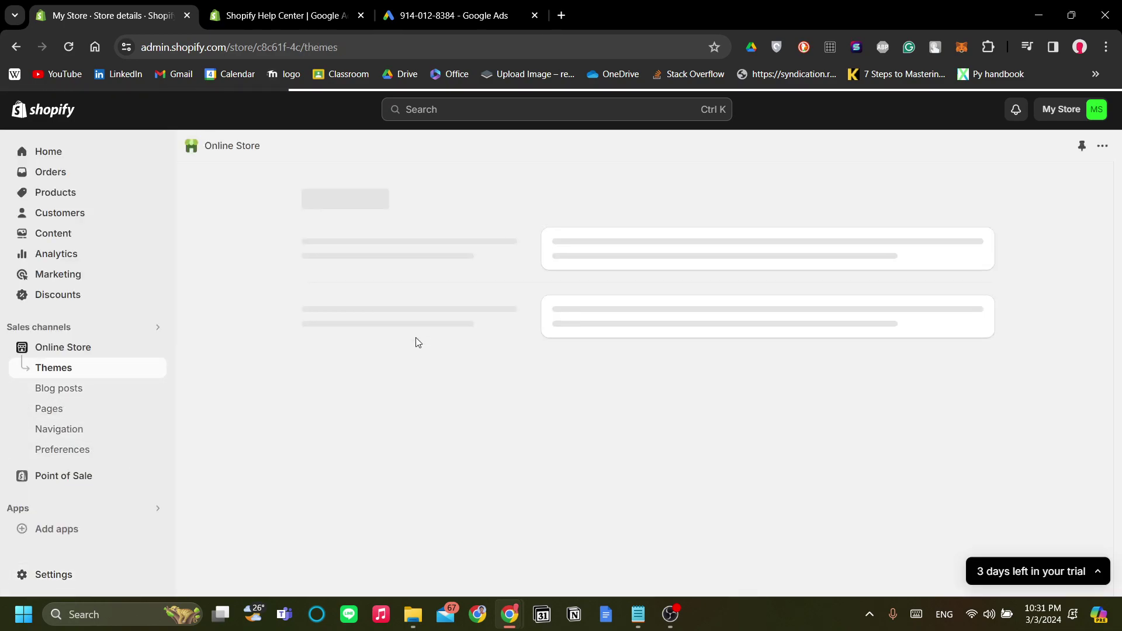
left_click(421, 9)
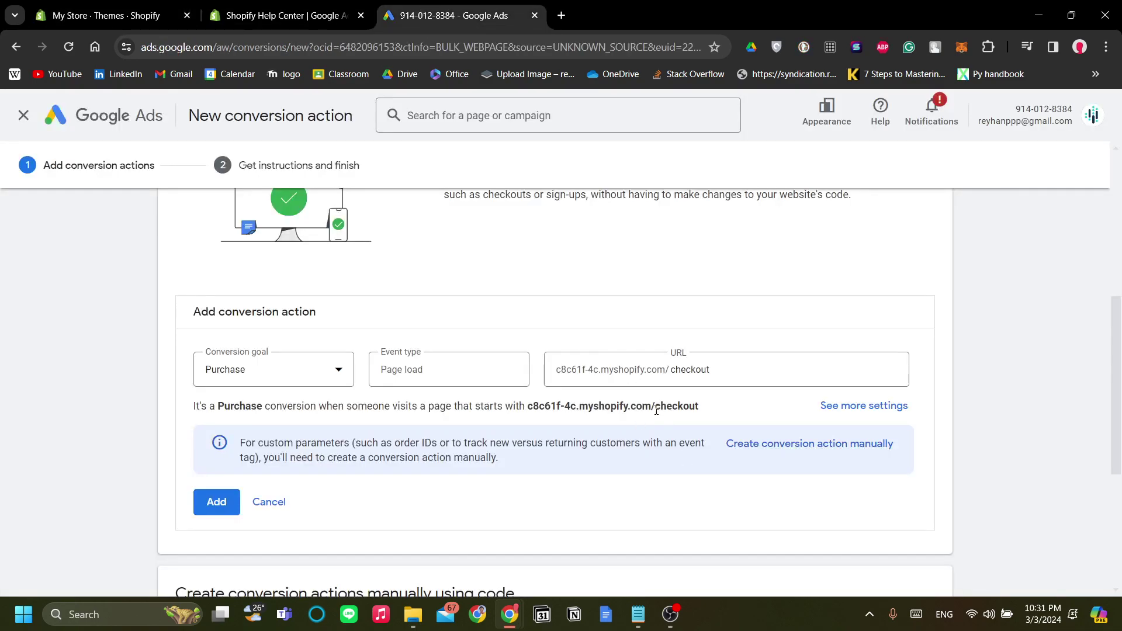
left_click(730, 380)
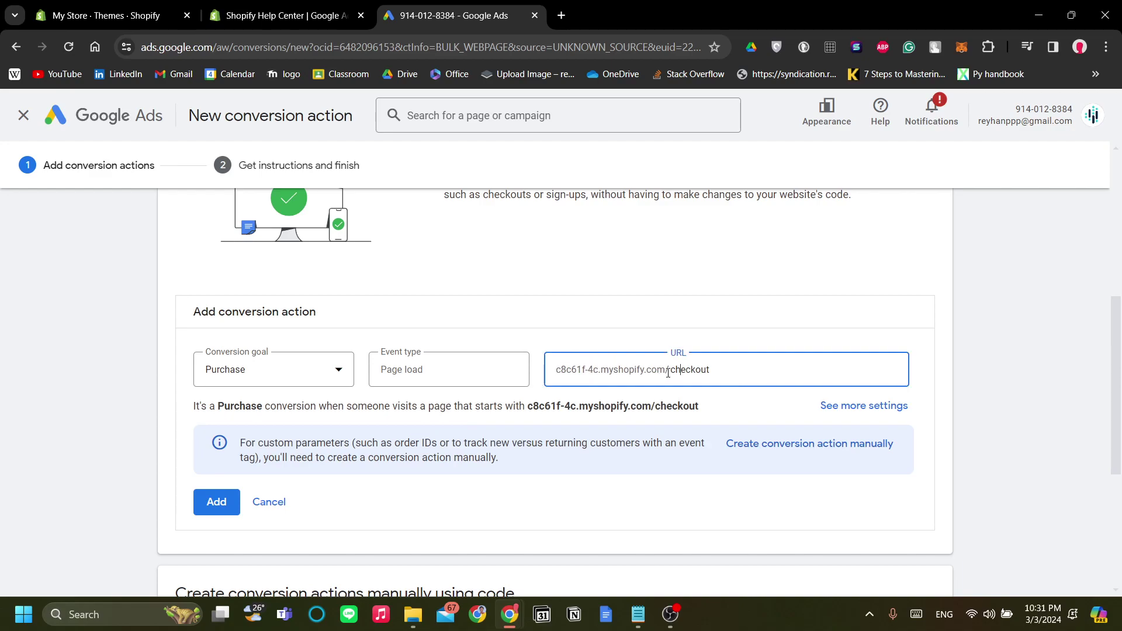
left_click_drag(717, 370, 599, 359)
left_click(146, 12)
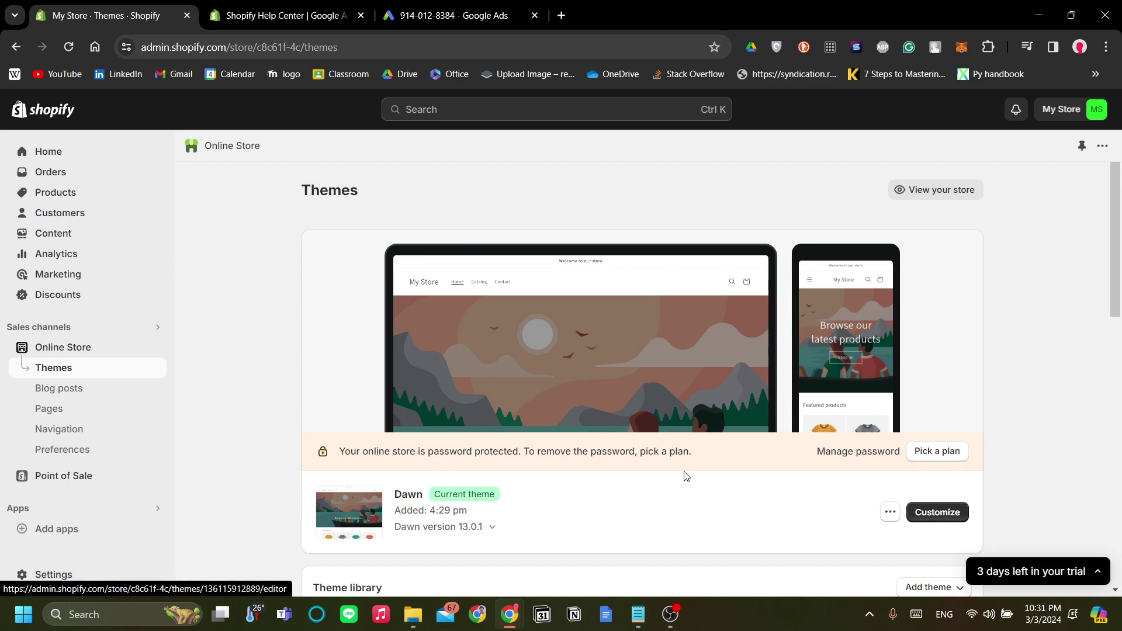
- Return to Google Ads and add the Purchase conversion action for the checkout page
left_click(453, 15)
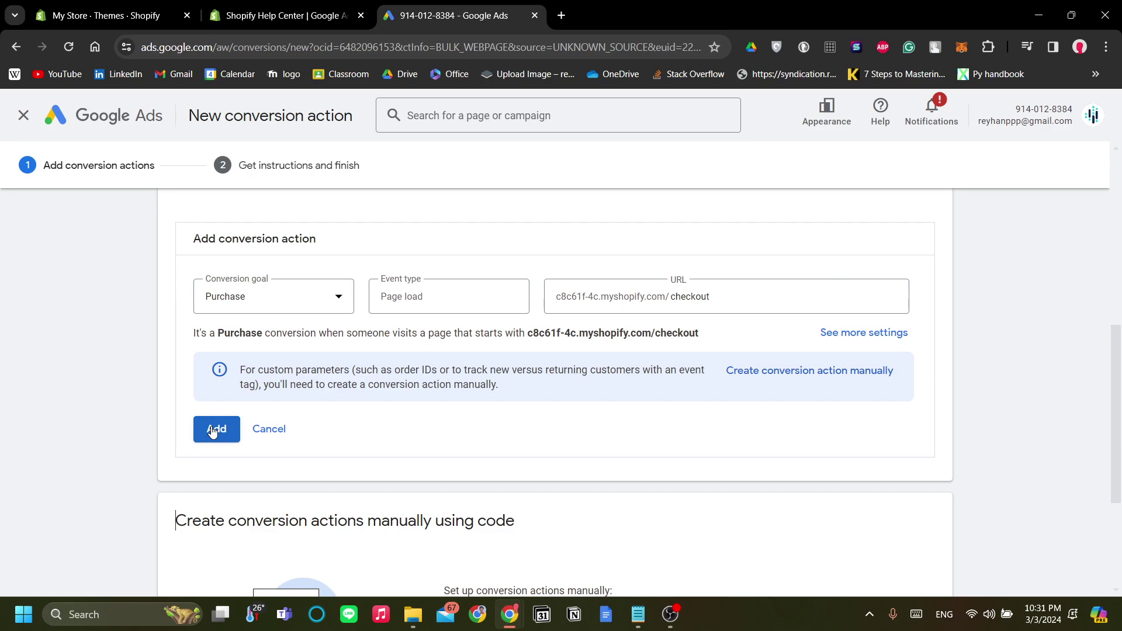
left_click(217, 427)
scroll(493, 435, "up", 4)
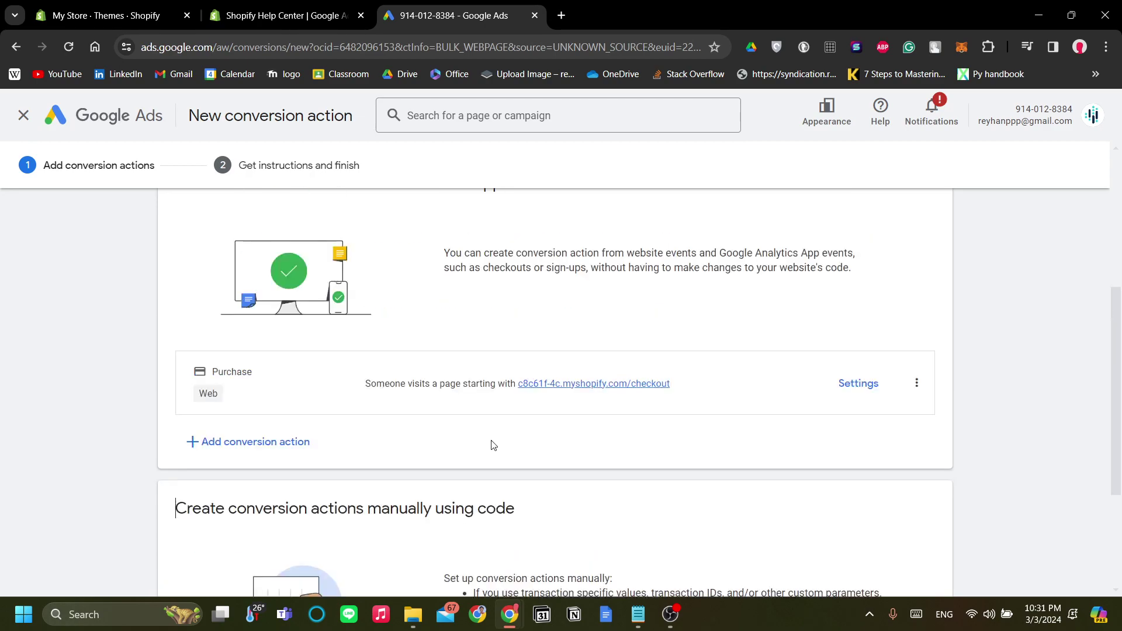
- Start a manual conversion action with the goal category Purchase and name it Purchase
scroll(617, 479, "down", 4)
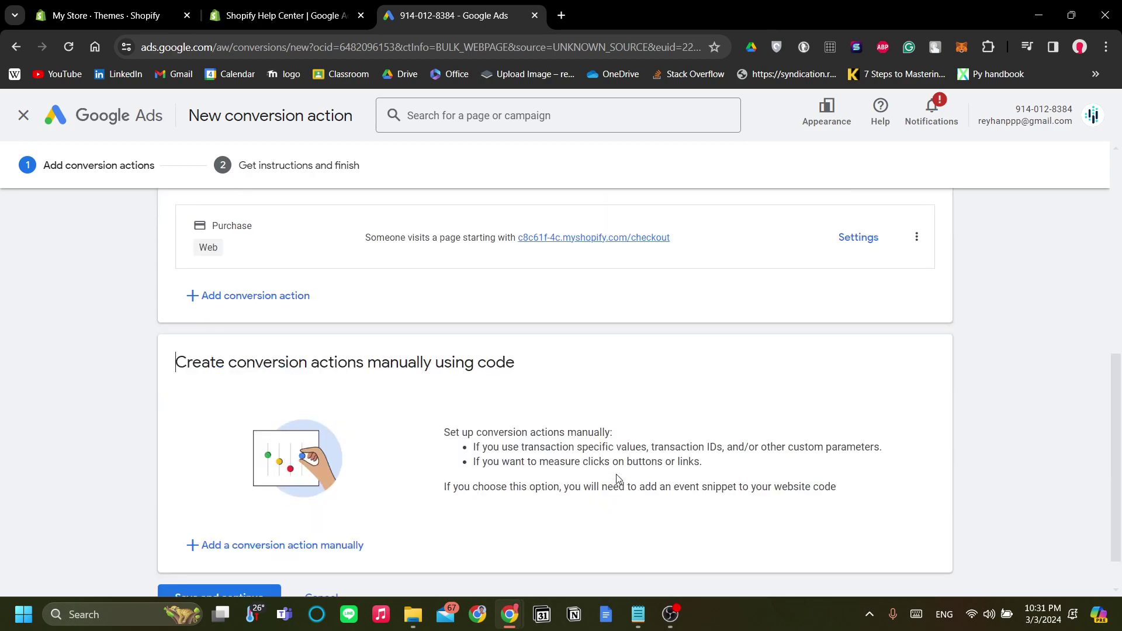
scroll(251, 537, "down", 1)
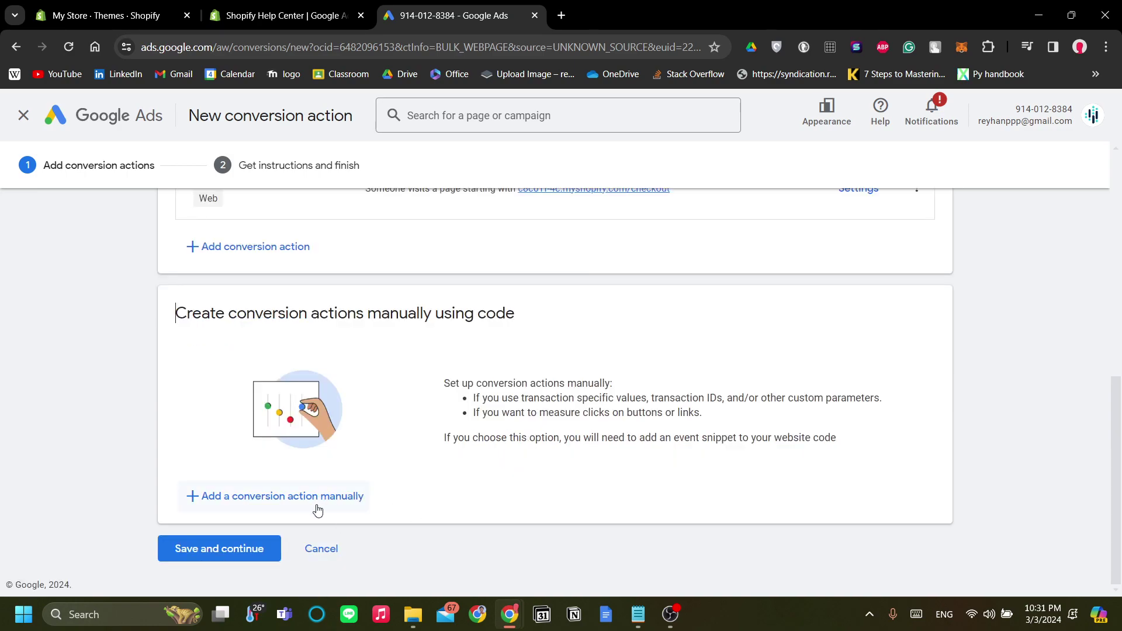
left_click(317, 510)
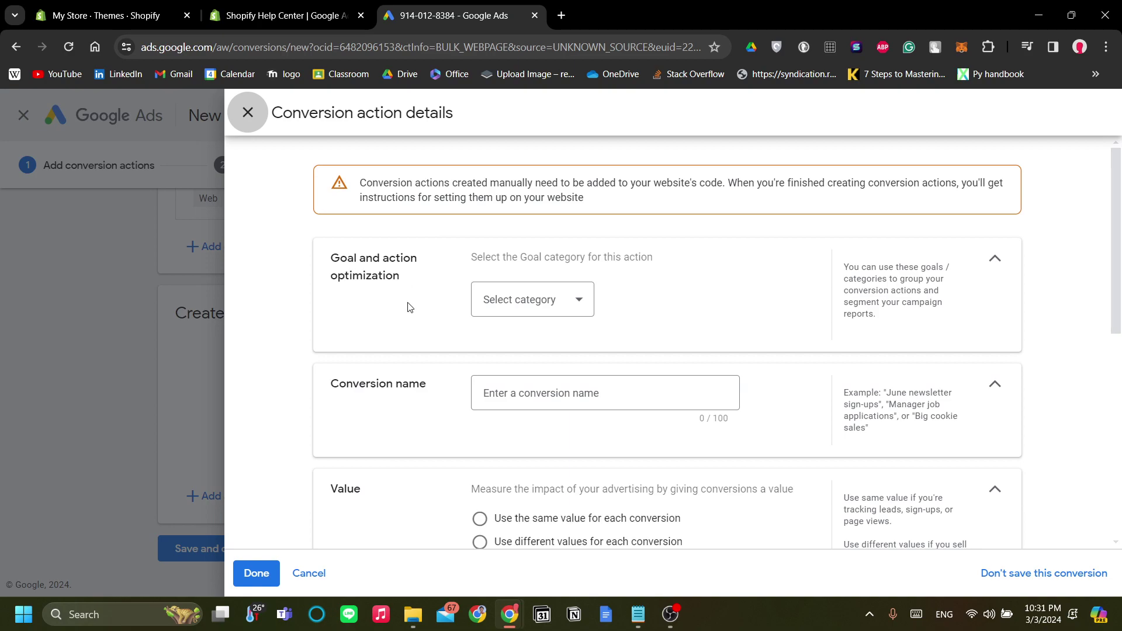
left_click(536, 298)
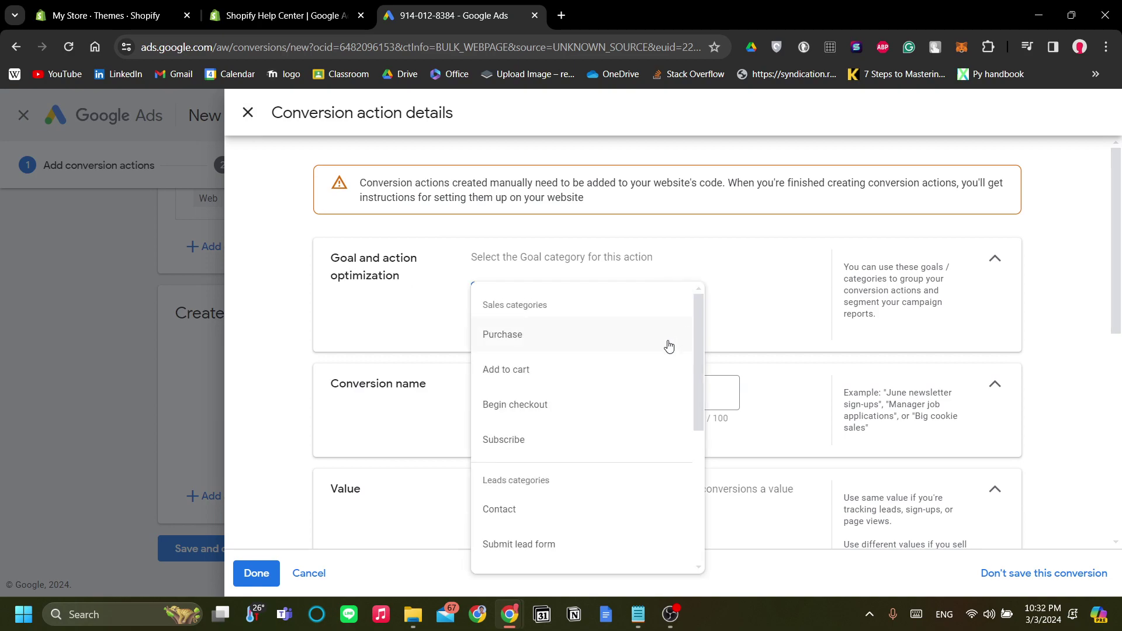
left_click(561, 333)
scroll(739, 337, "down", 2)
left_click(580, 302)
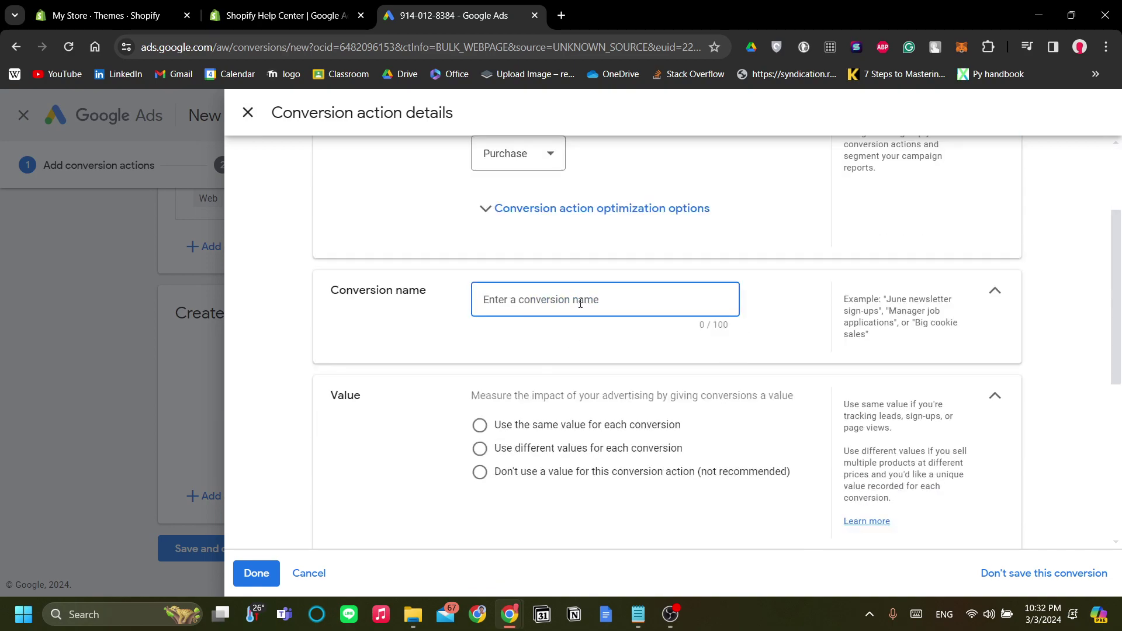
type("Purchase")
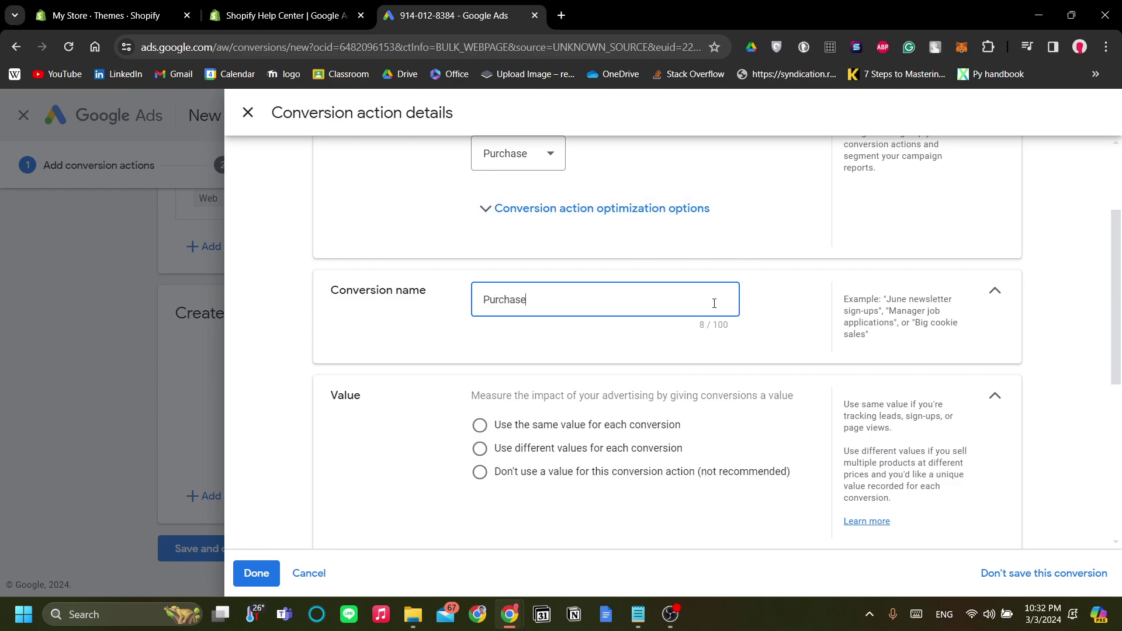
- Set the conversion action's value to use different values for each conversion
scroll(510, 360, "down", 1)
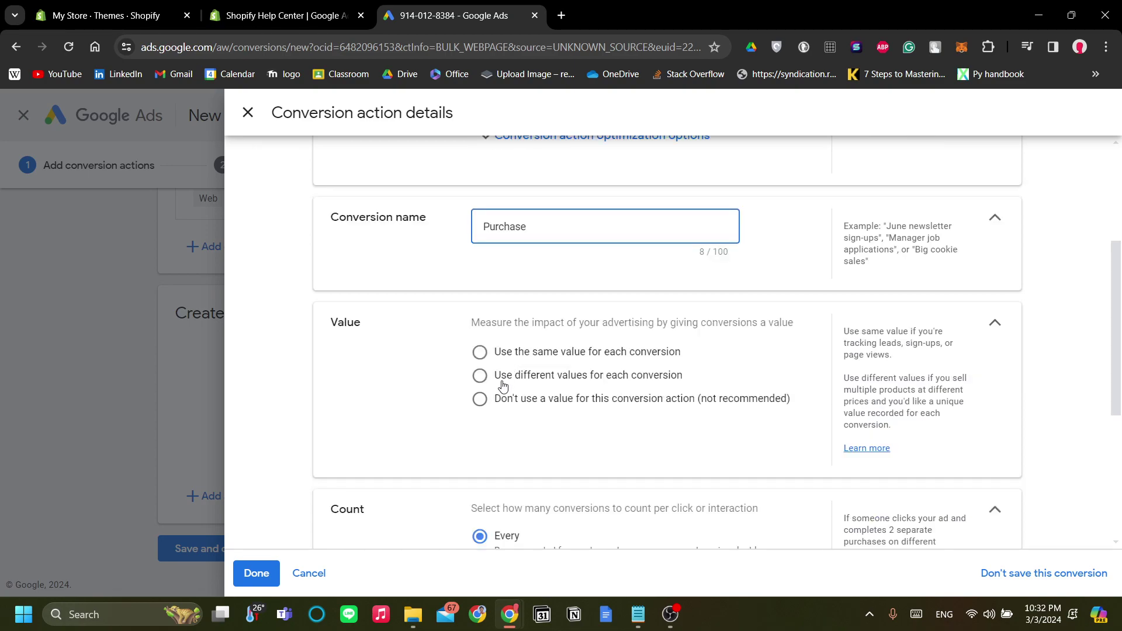
left_click_drag(480, 325, 719, 319)
left_click(720, 318)
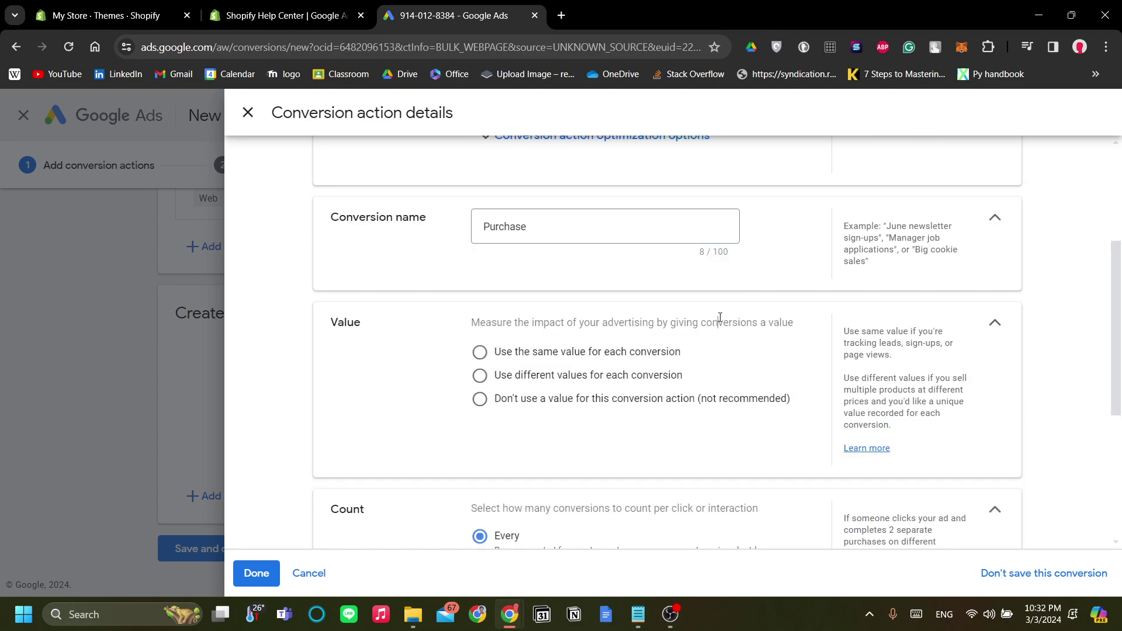
left_click(497, 376)
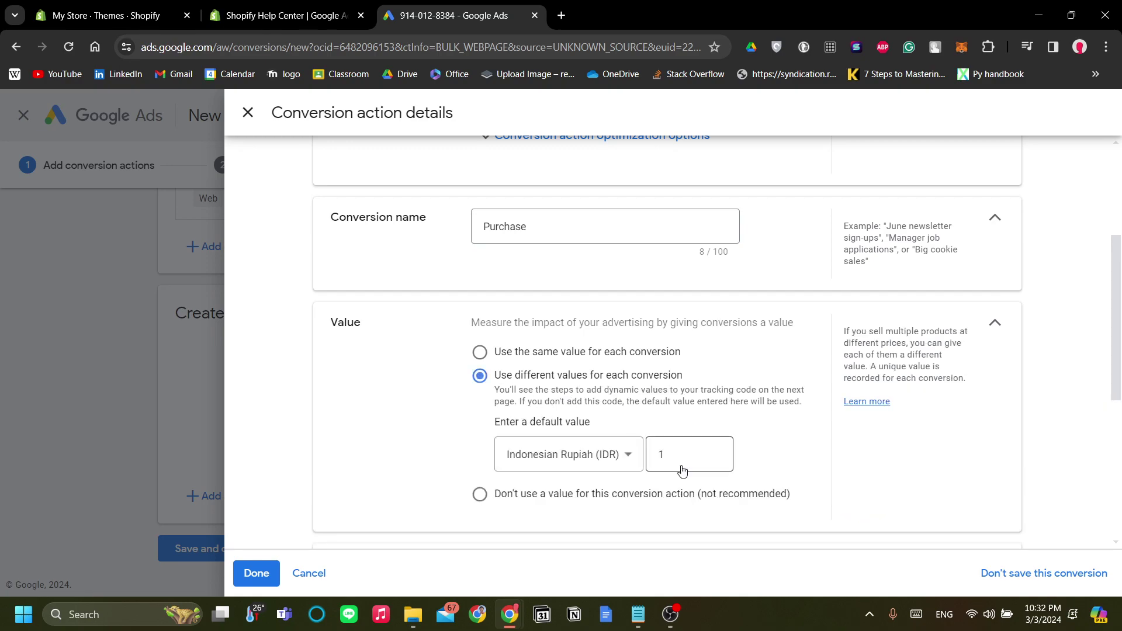
- Review the default value, count, conversion window, attribution and enhanced conversions settings of the manual conversion action
scroll(675, 472, "down", 1)
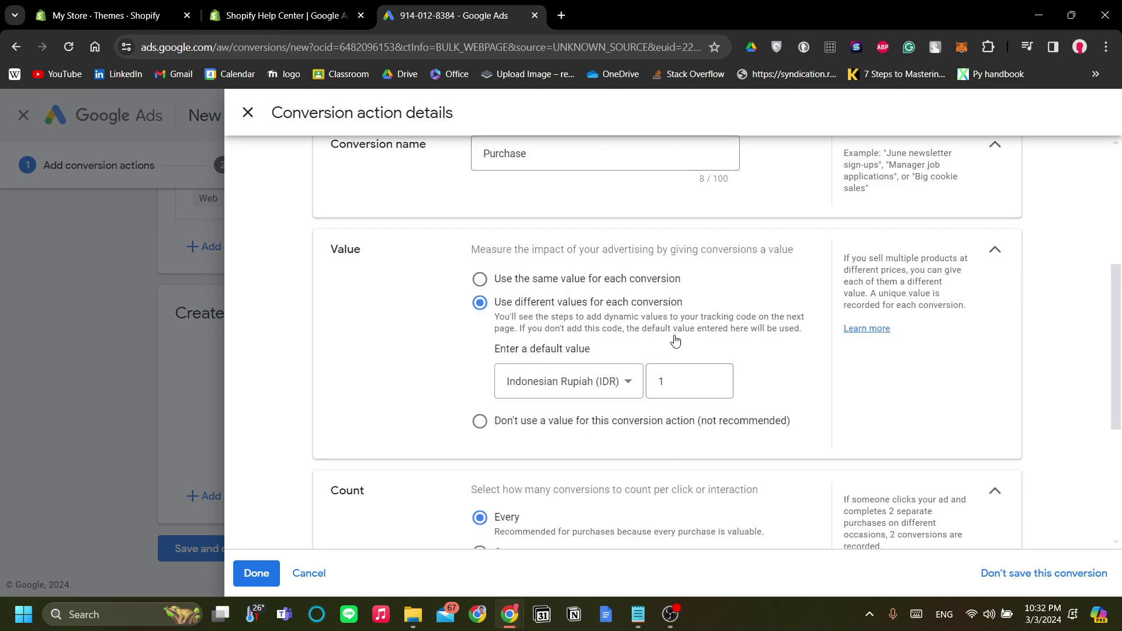
scroll(724, 381, "up", 2)
scroll(675, 450, "down", 1)
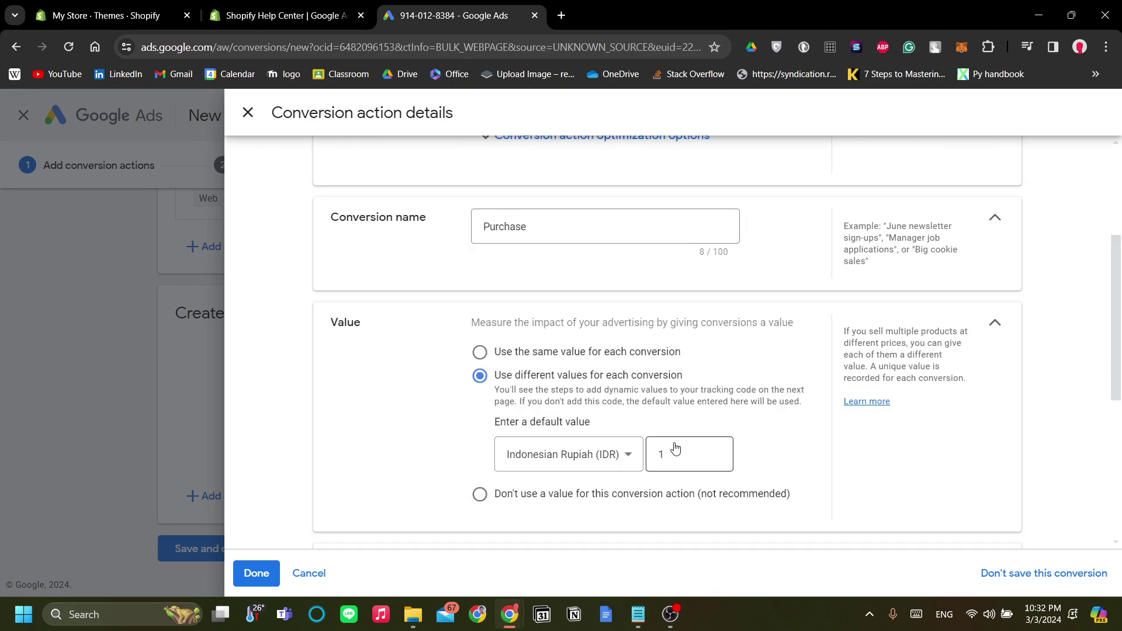
scroll(651, 484, "down", 2)
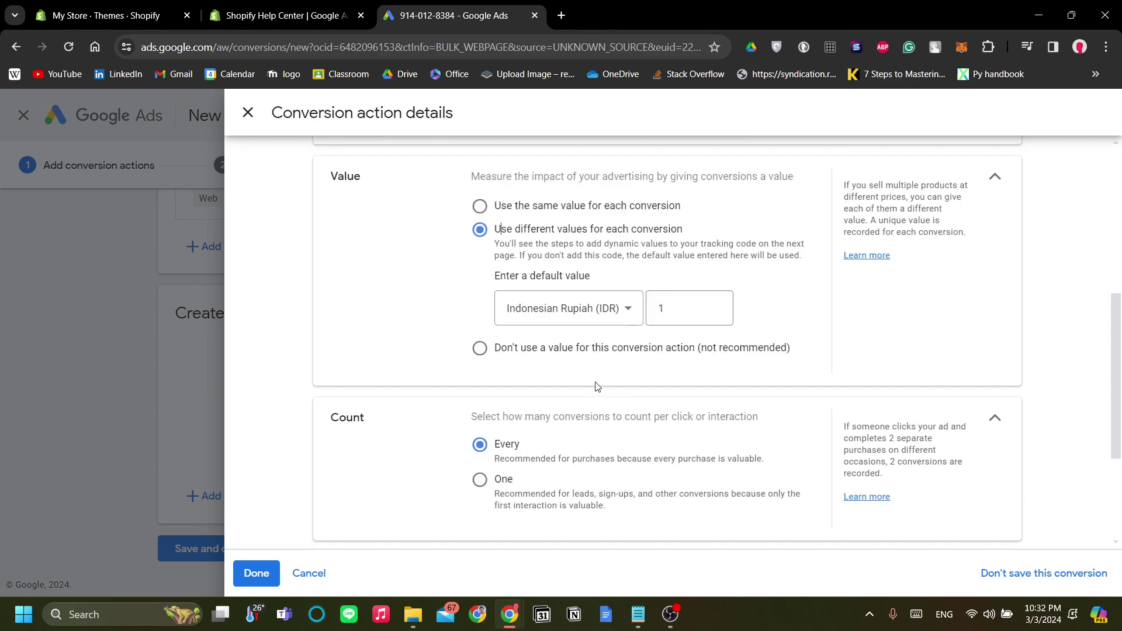
scroll(556, 349, "down", 1)
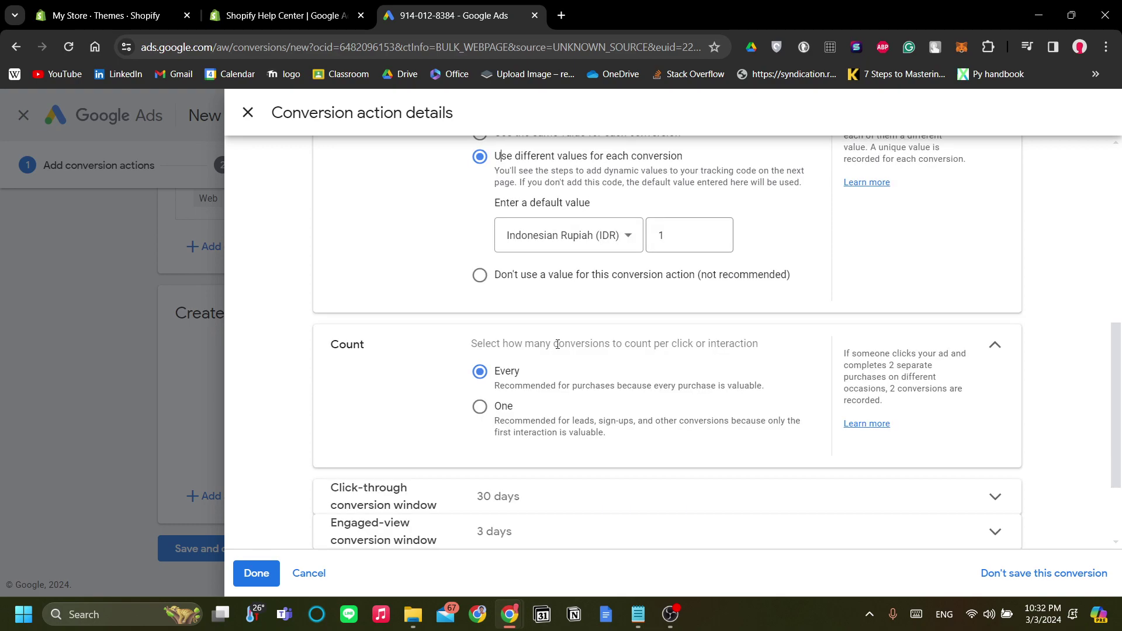
scroll(558, 344, "down", 1)
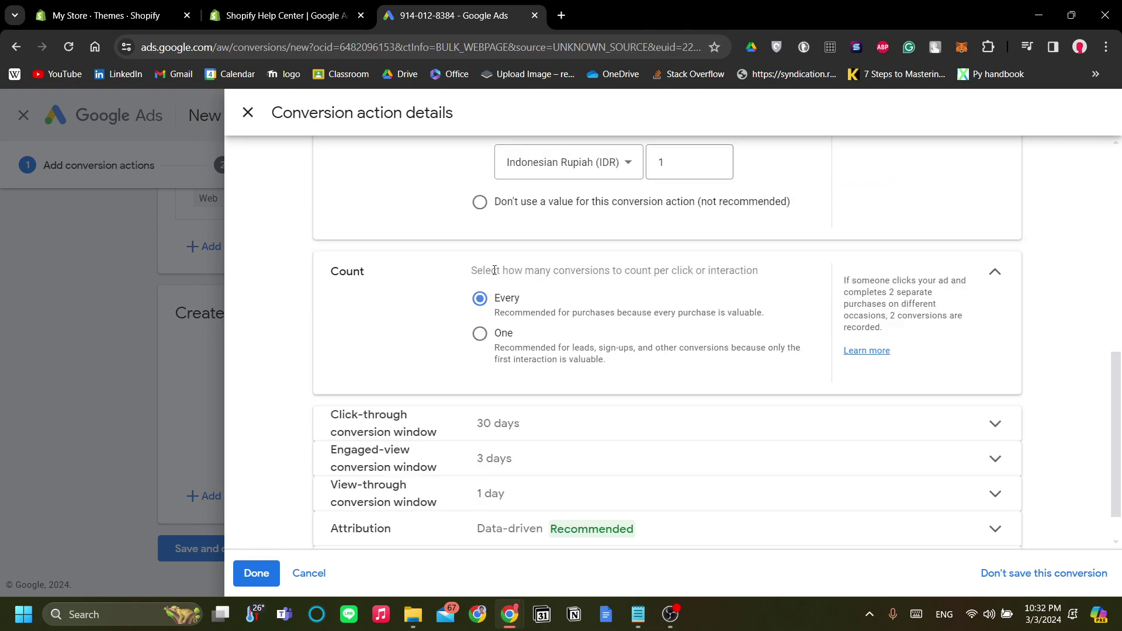
scroll(525, 333, "down", 1)
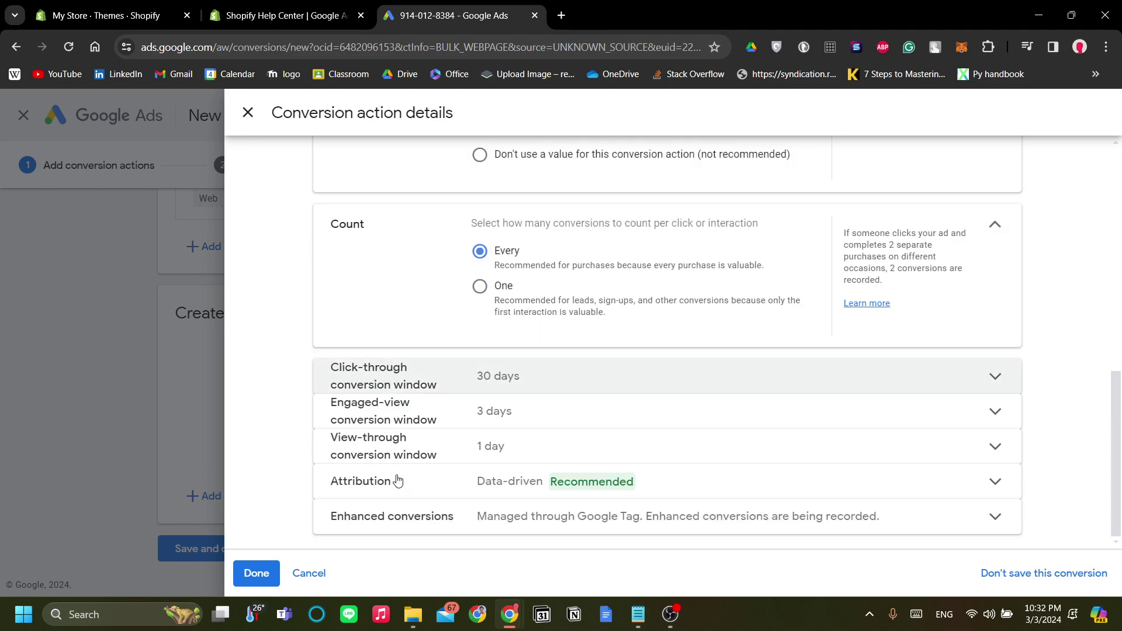
scroll(654, 463, "up", 7)
scroll(705, 403, "down", 5)
scroll(704, 403, "up", 3)
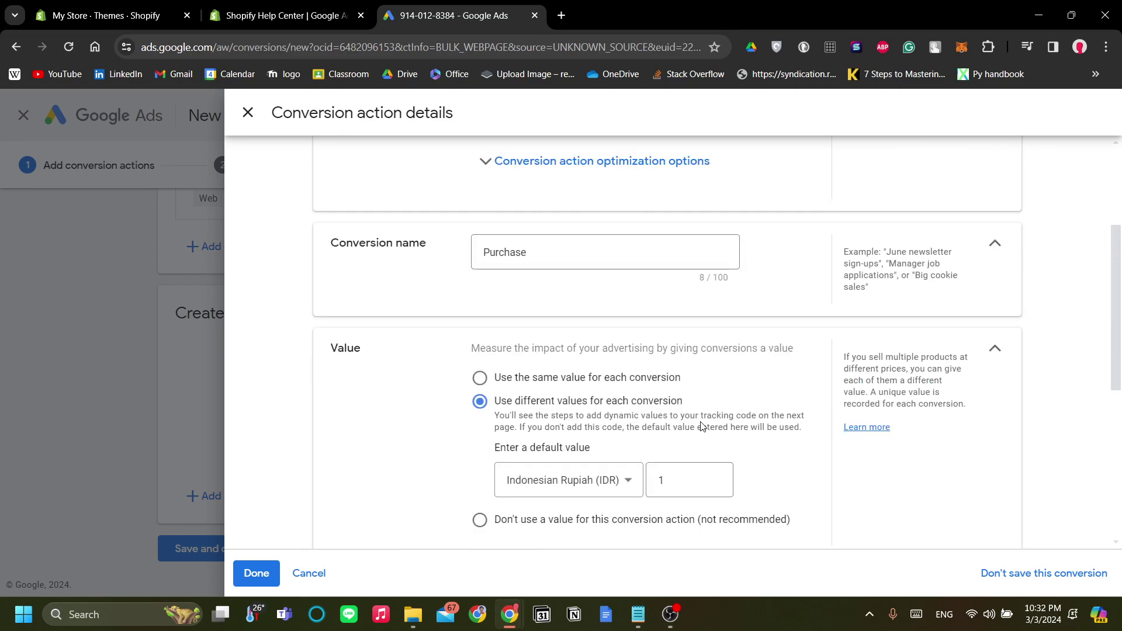
scroll(702, 426, "down", 4)
scroll(702, 426, "down", 1)
scroll(486, 481, "up", 1)
scroll(416, 481, "down", 1)
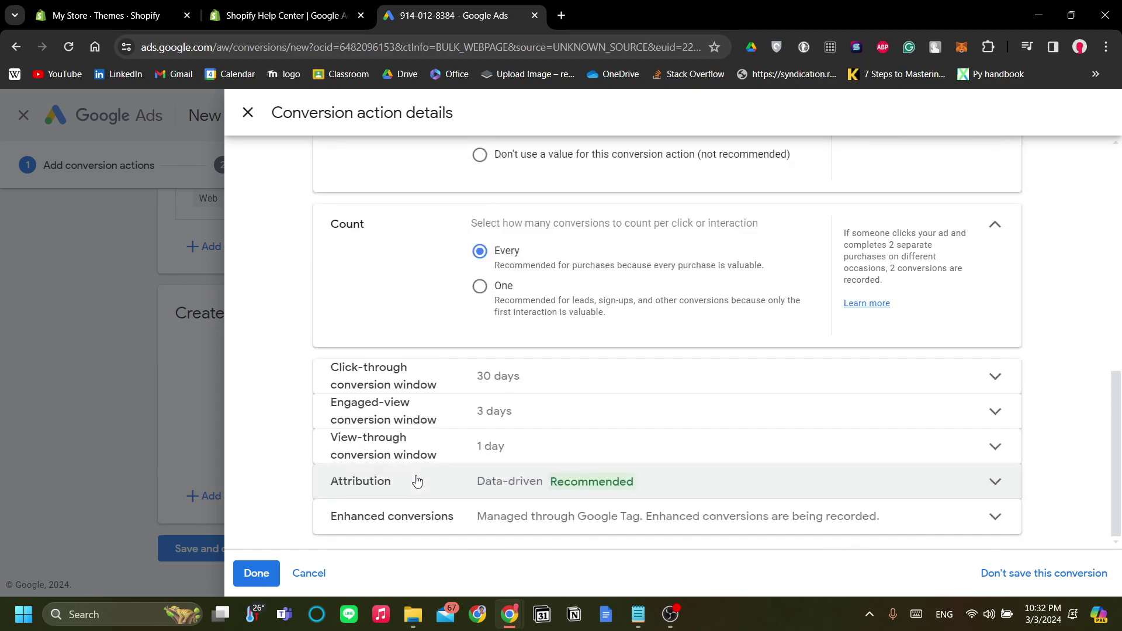
- Finish the manual Purchase conversion action and save the conversion actions to continue to the instructions
left_click(257, 573)
scroll(526, 380, "down", 1)
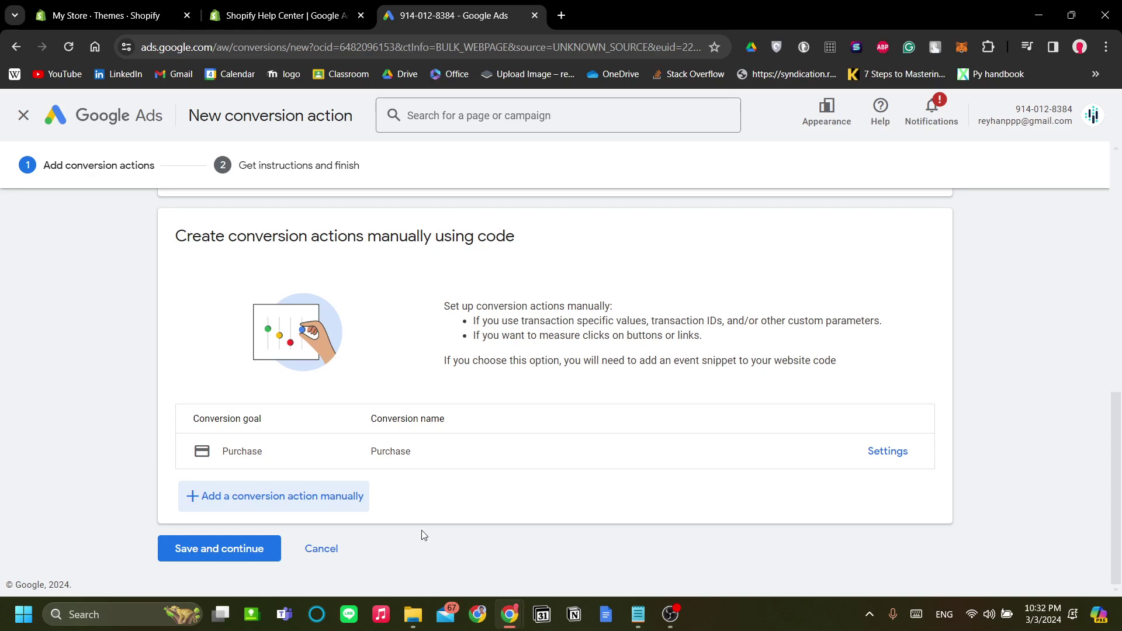
left_click(229, 550)
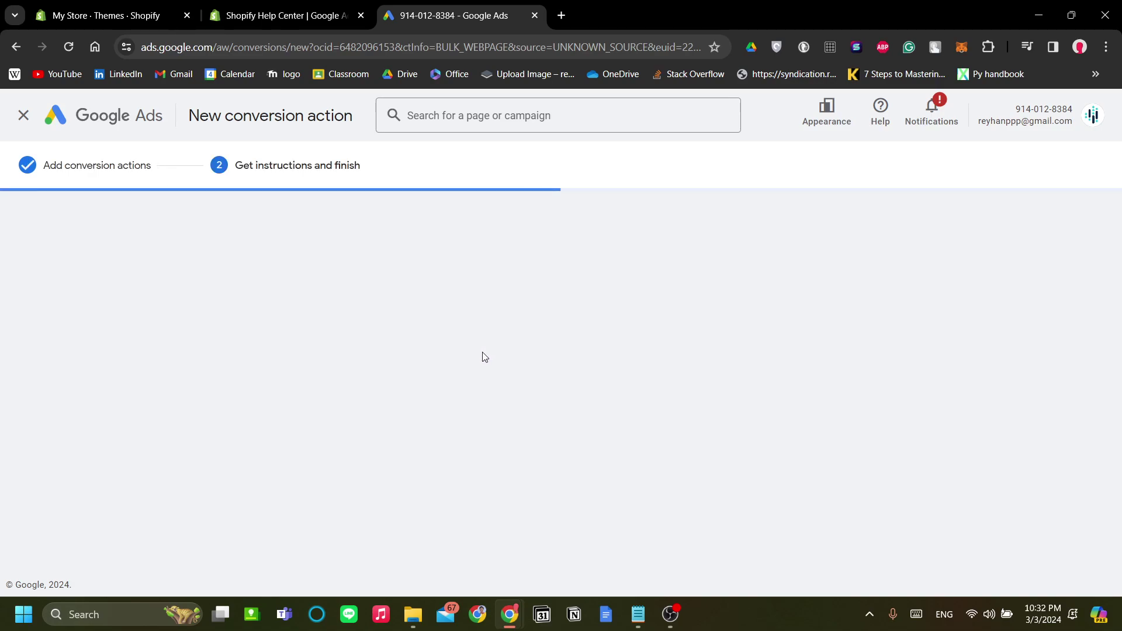
- Read the tag notice and measurement instructions, and open the Google tag setup
scroll(531, 330, "down", 1)
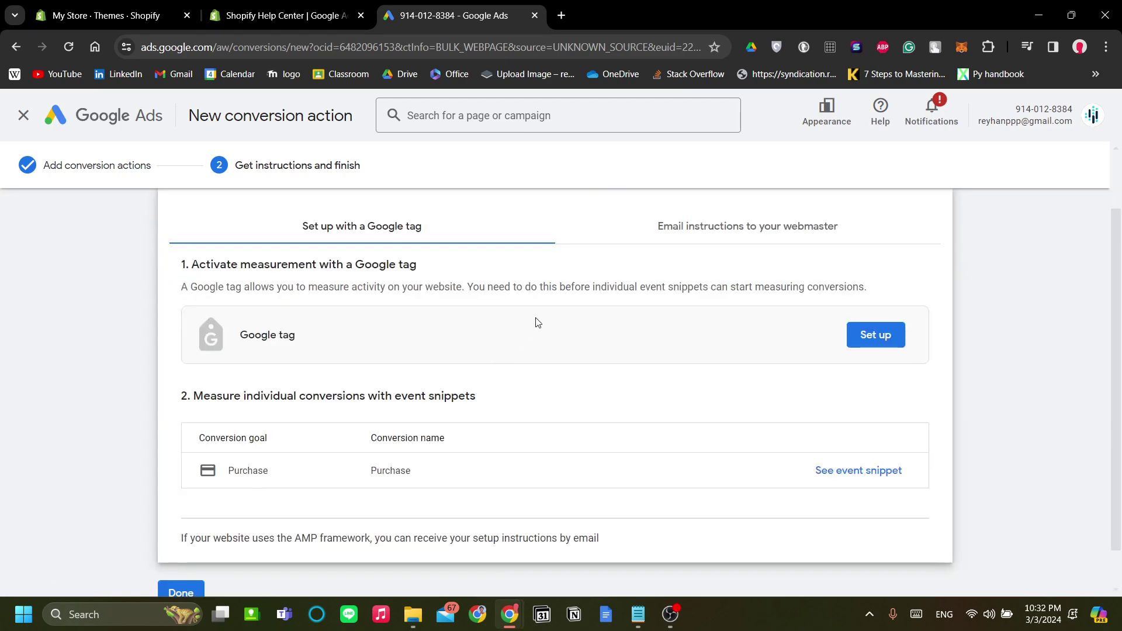
scroll(602, 343, "up", 1)
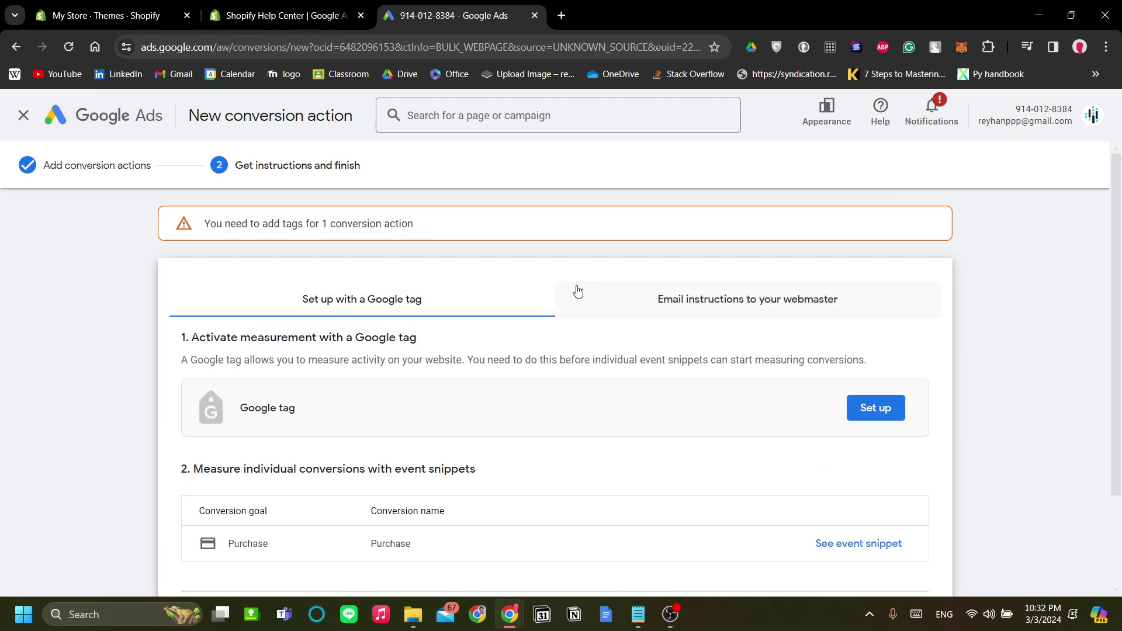
left_click_drag(456, 231, 183, 232)
left_click(202, 259)
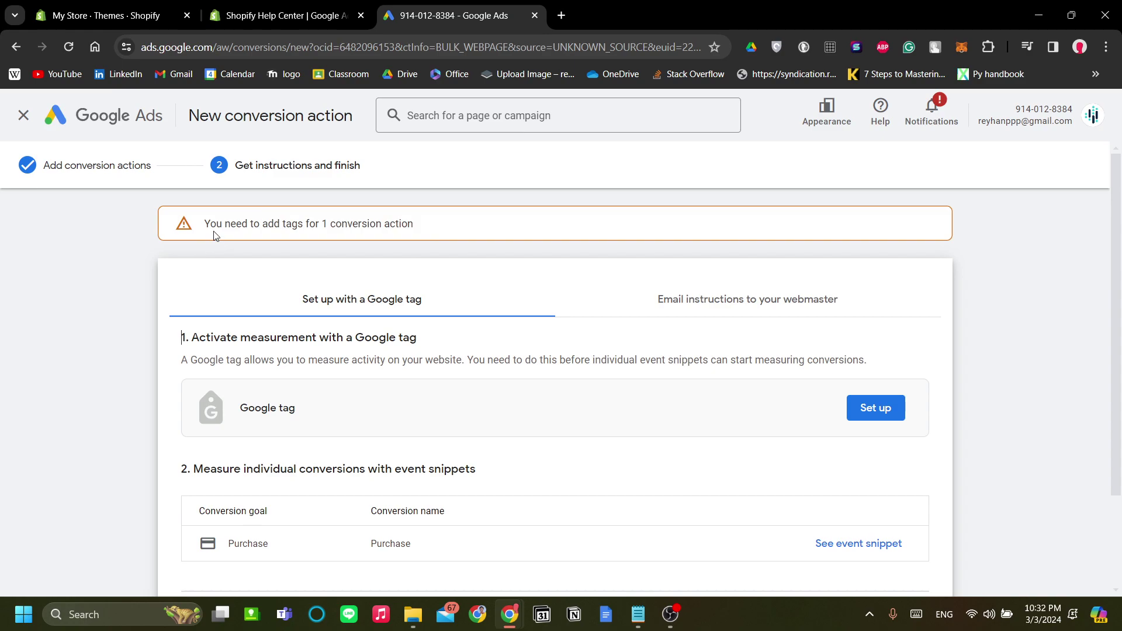
scroll(583, 403, "down", 1)
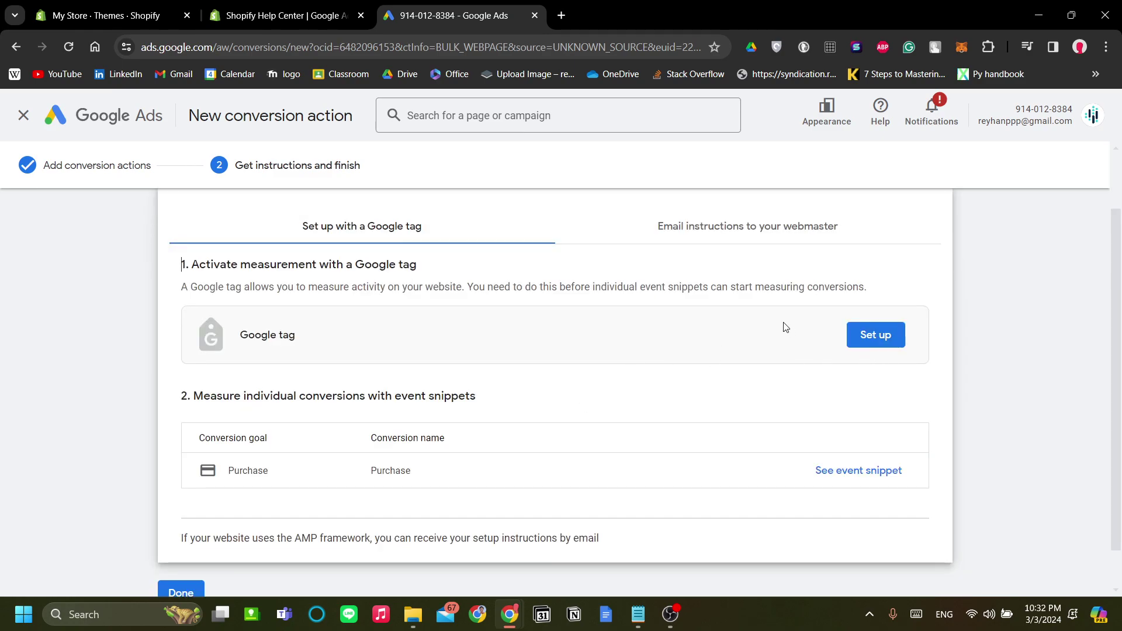
left_click(869, 344)
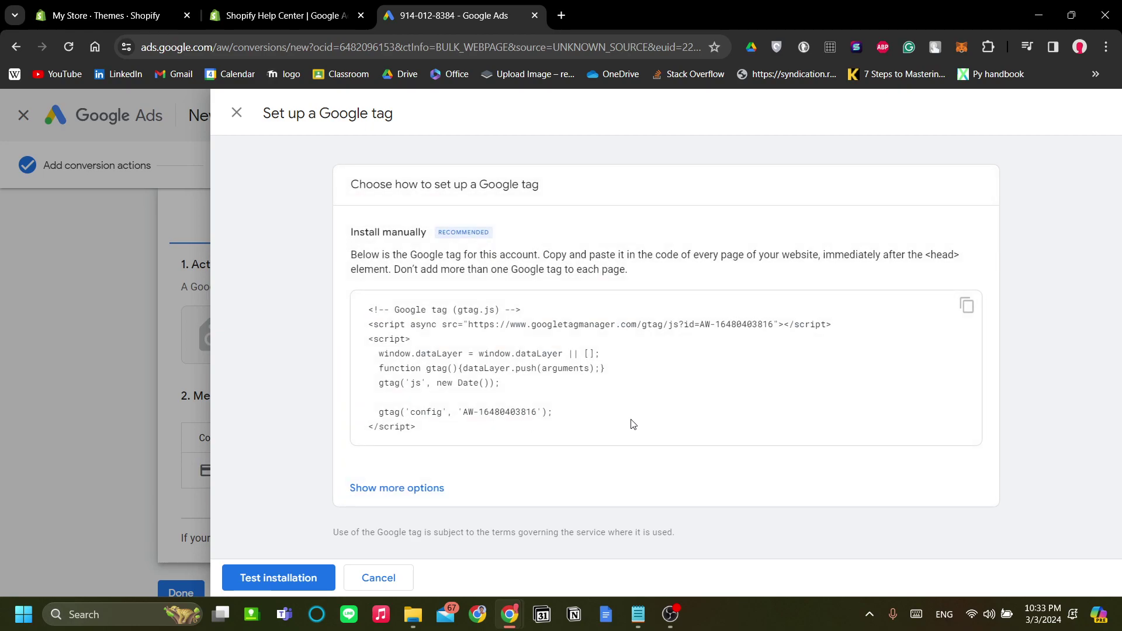
- Copy the Google tag code offered for manual installation
left_click_drag(395, 190, 575, 202)
left_click_drag(684, 234, 710, 256)
left_click(737, 349)
left_click(966, 306)
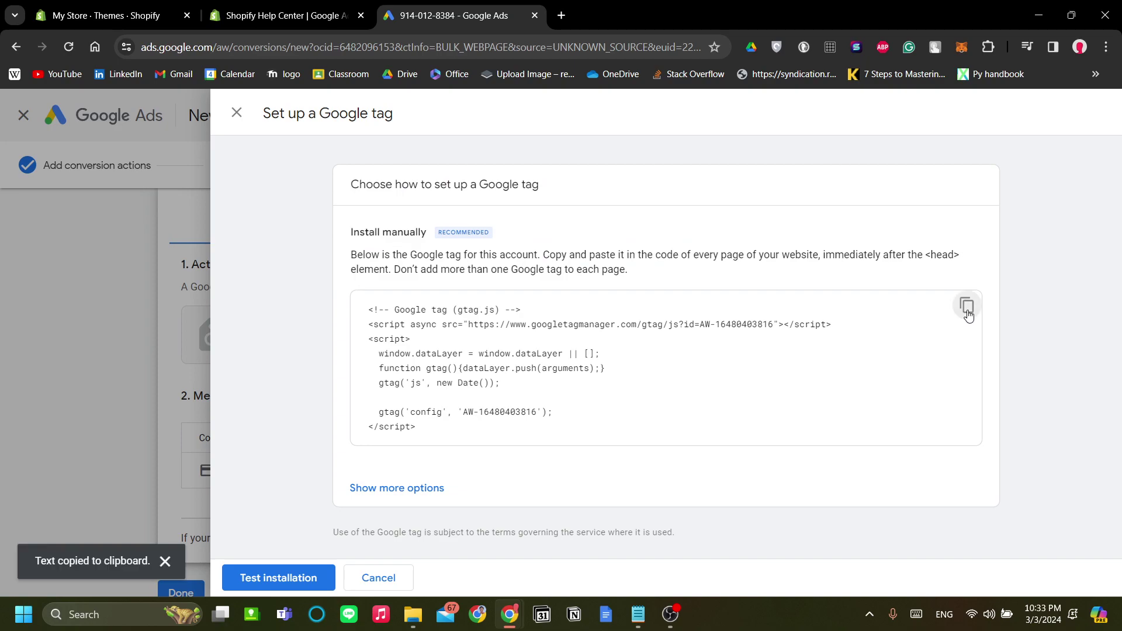
left_click(72, 7)
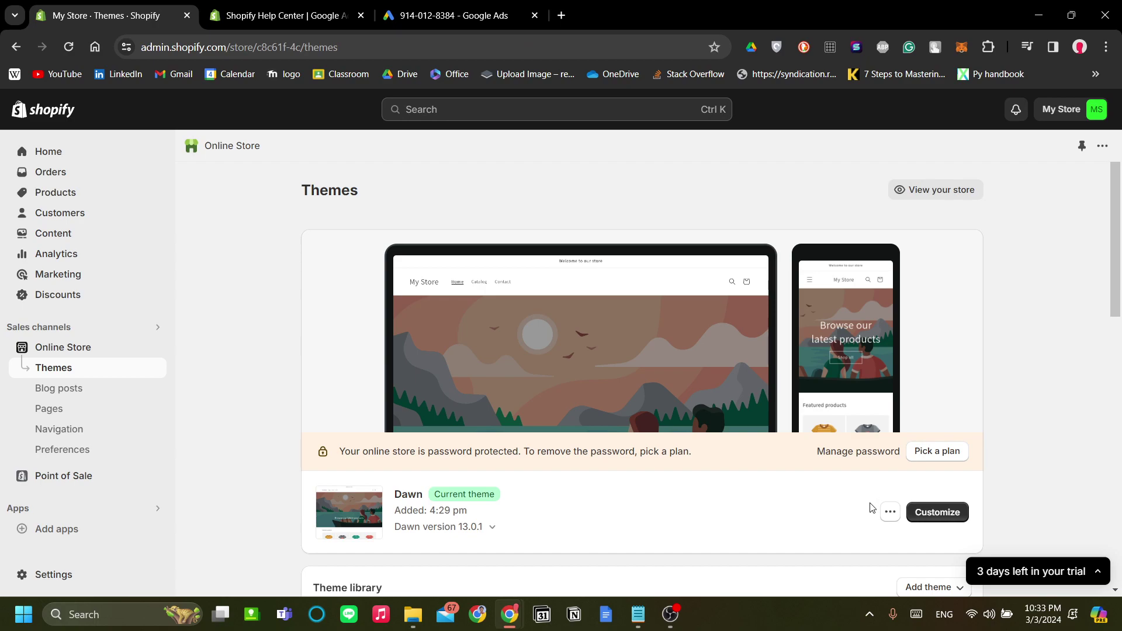
left_click(462, 16)
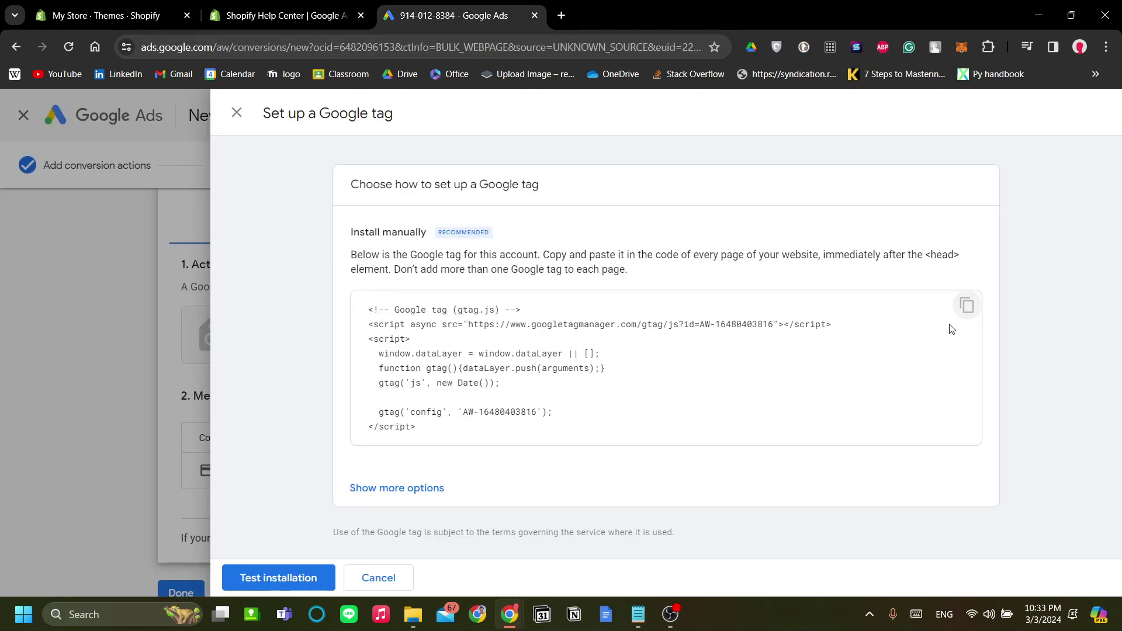
left_click(968, 303)
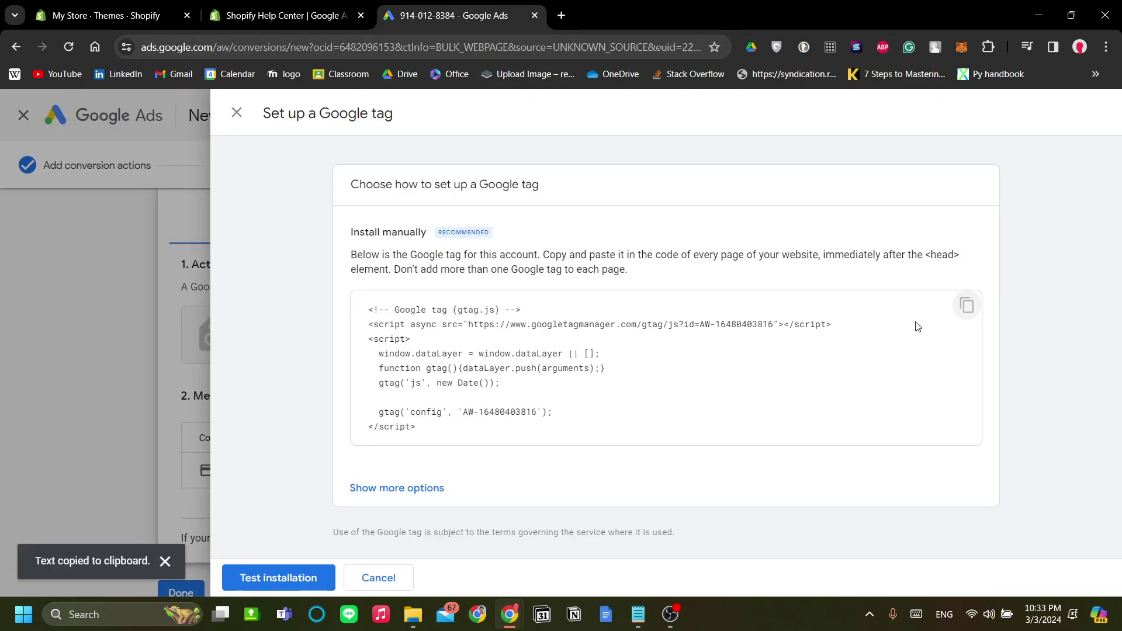
left_click_drag(493, 386, 362, 233)
left_click(515, 311)
- Switch to the Shopify store's Themes page and open theme.liquid in the Dawn theme's code editor
left_click(135, 8)
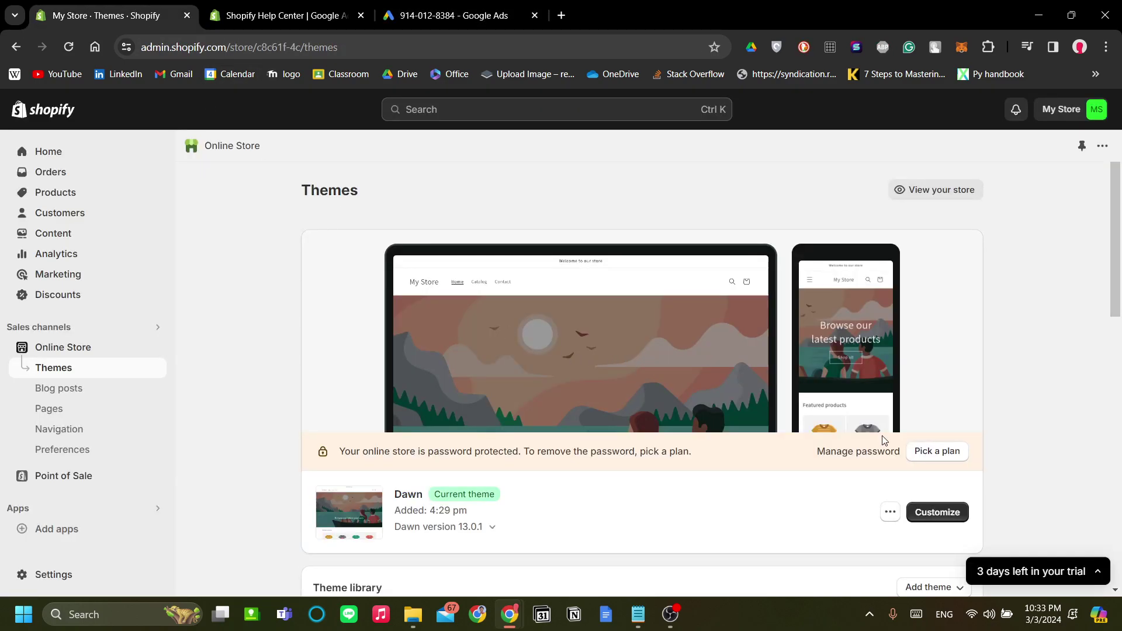
scroll(906, 514, "down", 3)
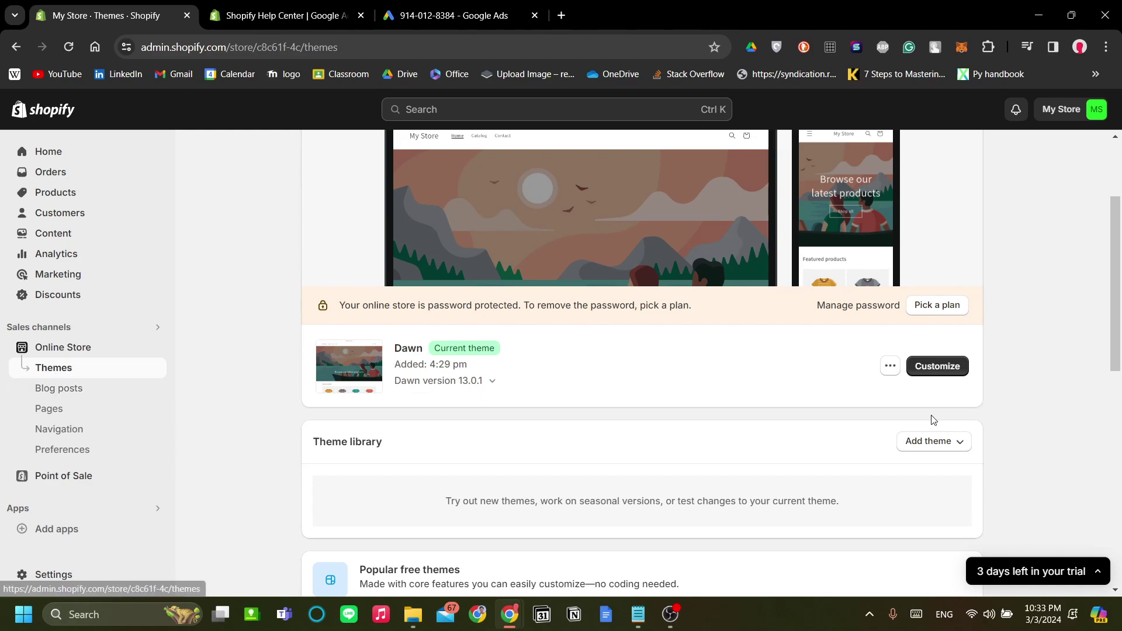
left_click(890, 367)
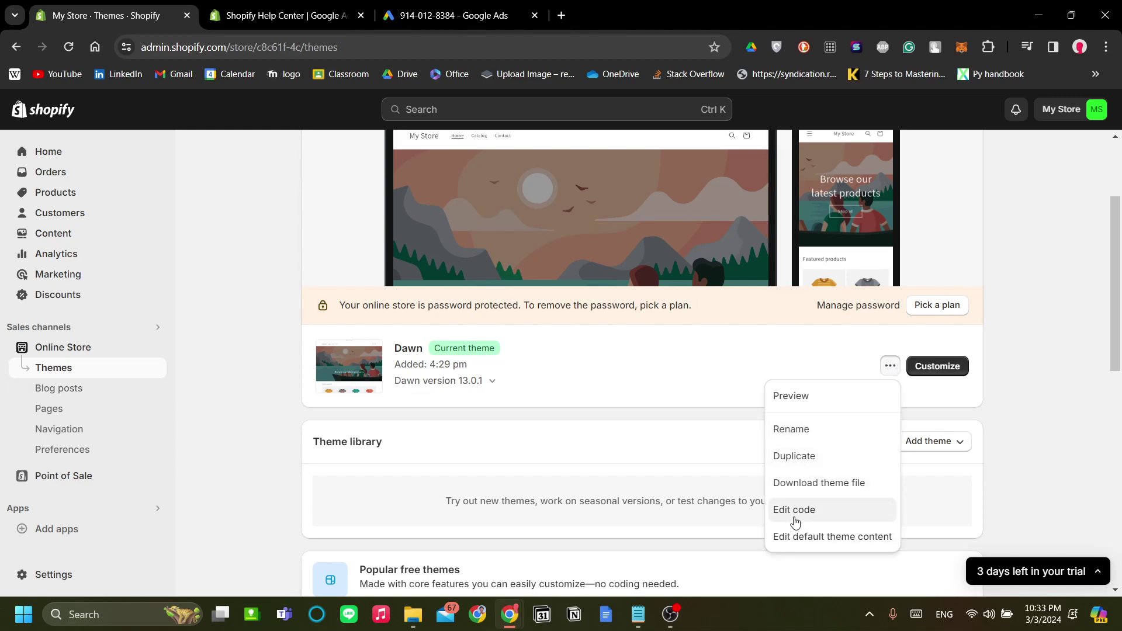
left_click(795, 510)
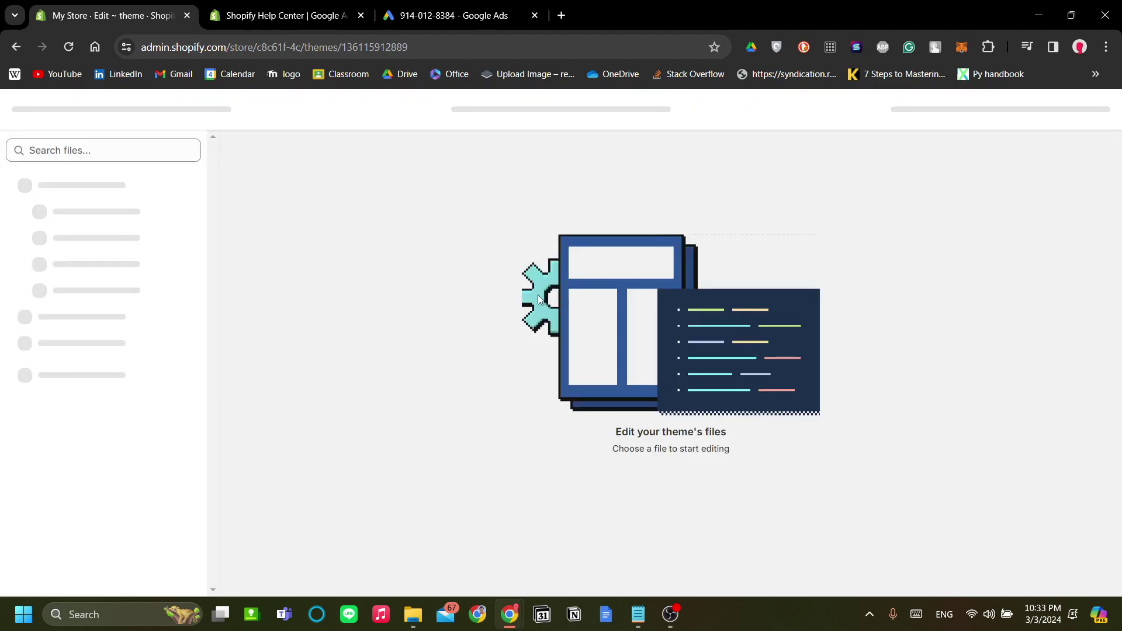
left_click(82, 263)
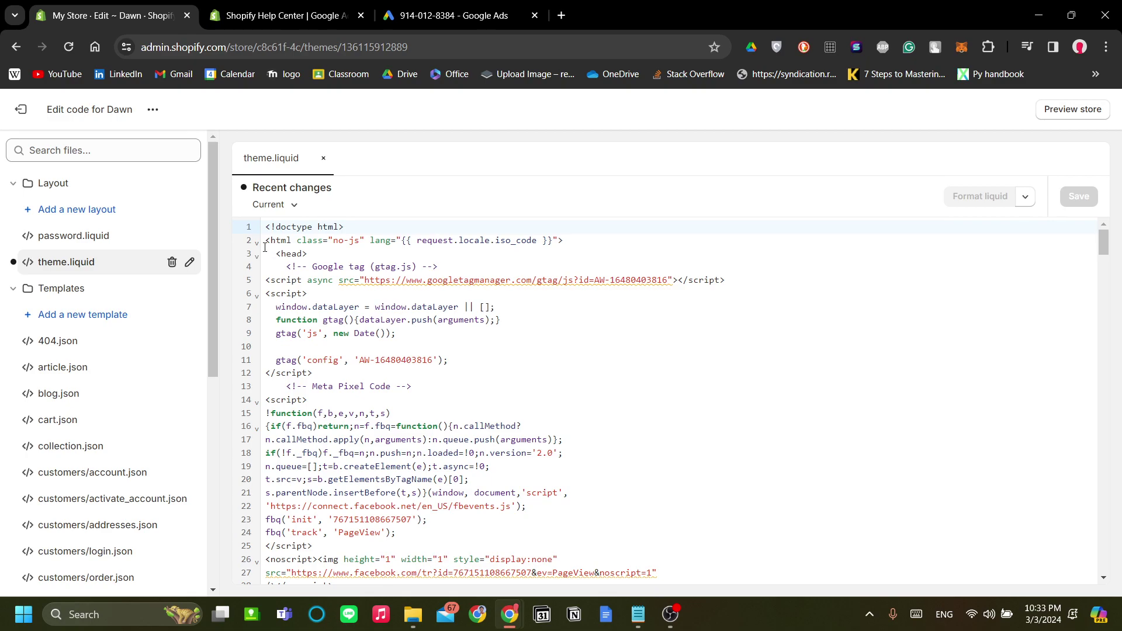
- Delete the existing Google tag block from theme.liquid and place the cursor on the empty line below the opening head tag
left_click_drag(266, 242, 412, 380)
left_click(284, 319)
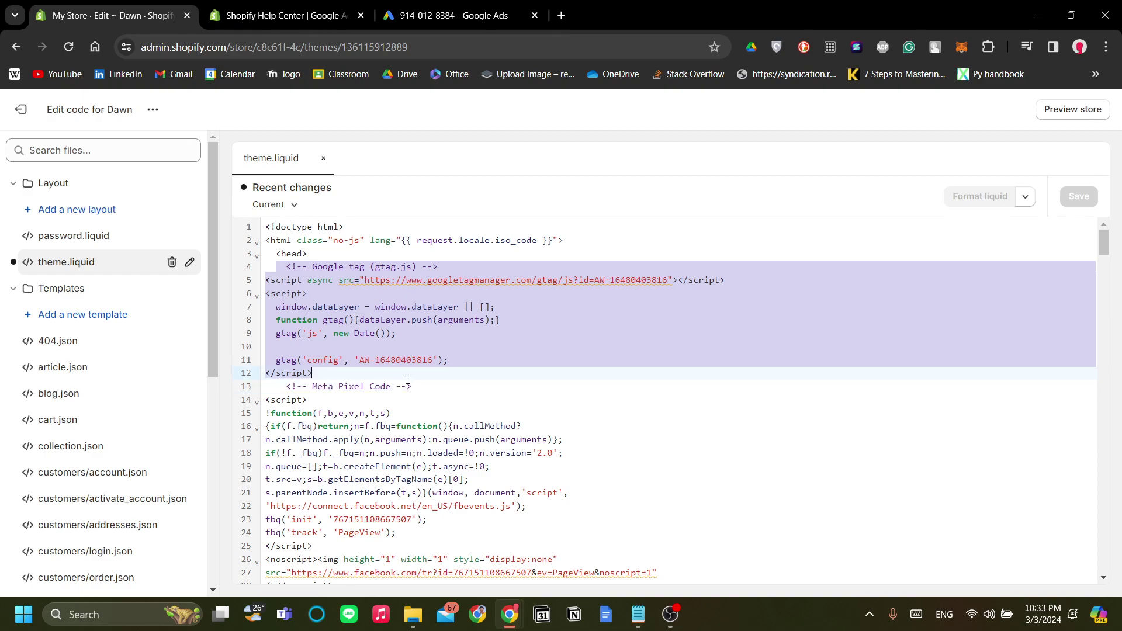
key("BackSpace")
left_click(520, 298)
left_click(303, 259)
key("Down")
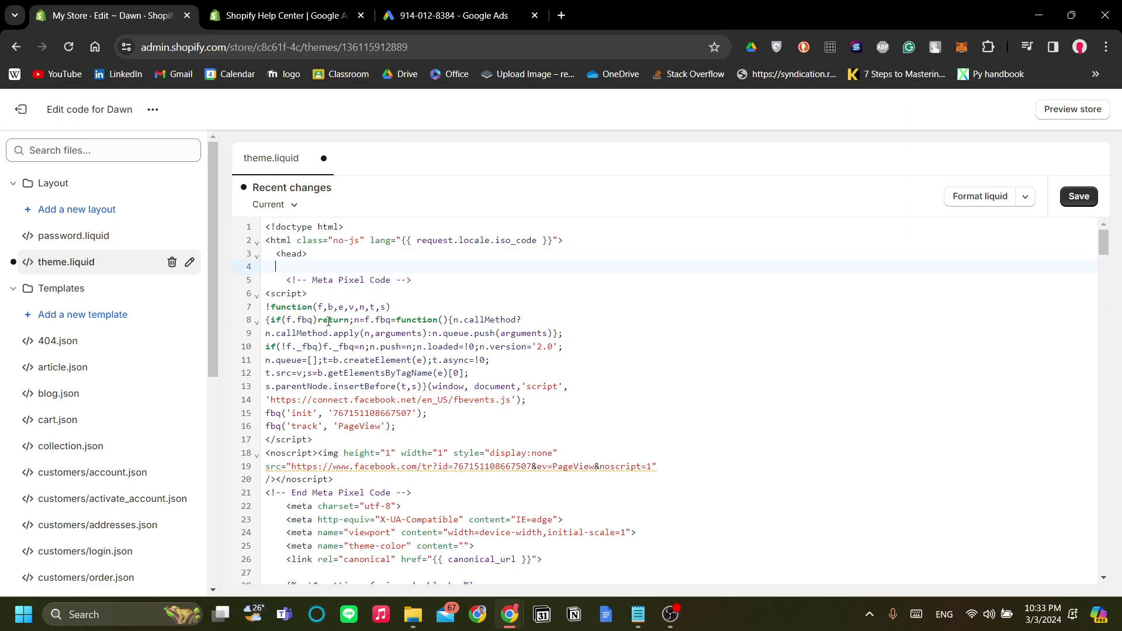
- Paste the Google tag code directly below the opening head tag in theme.liquid, save the file, and exit the code editor
key("ctrl+v")
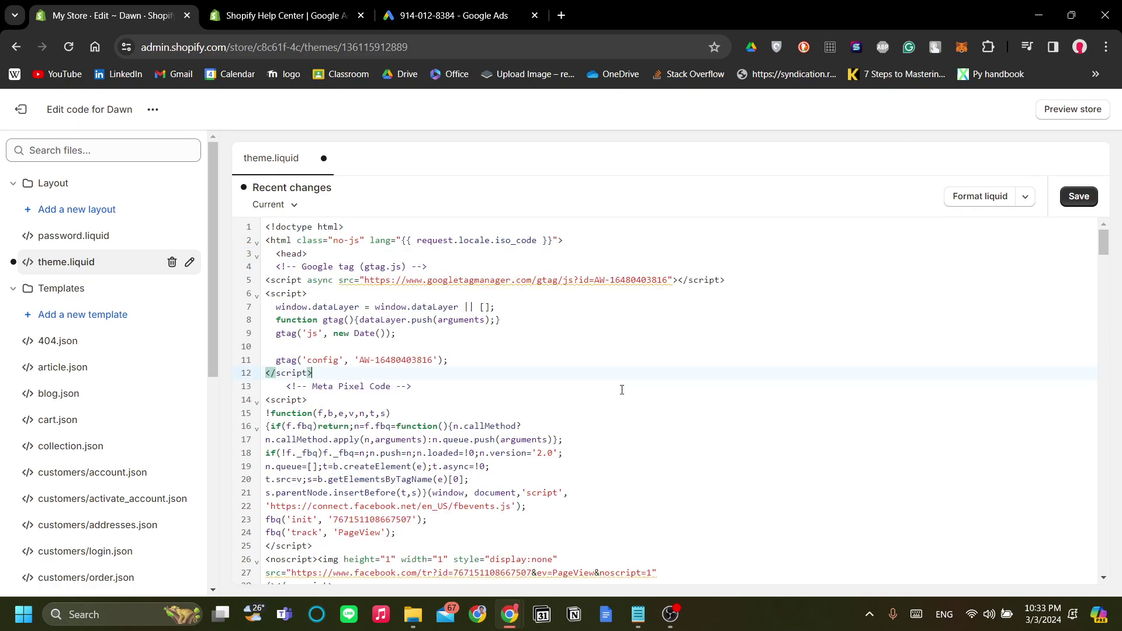
left_click(1078, 197)
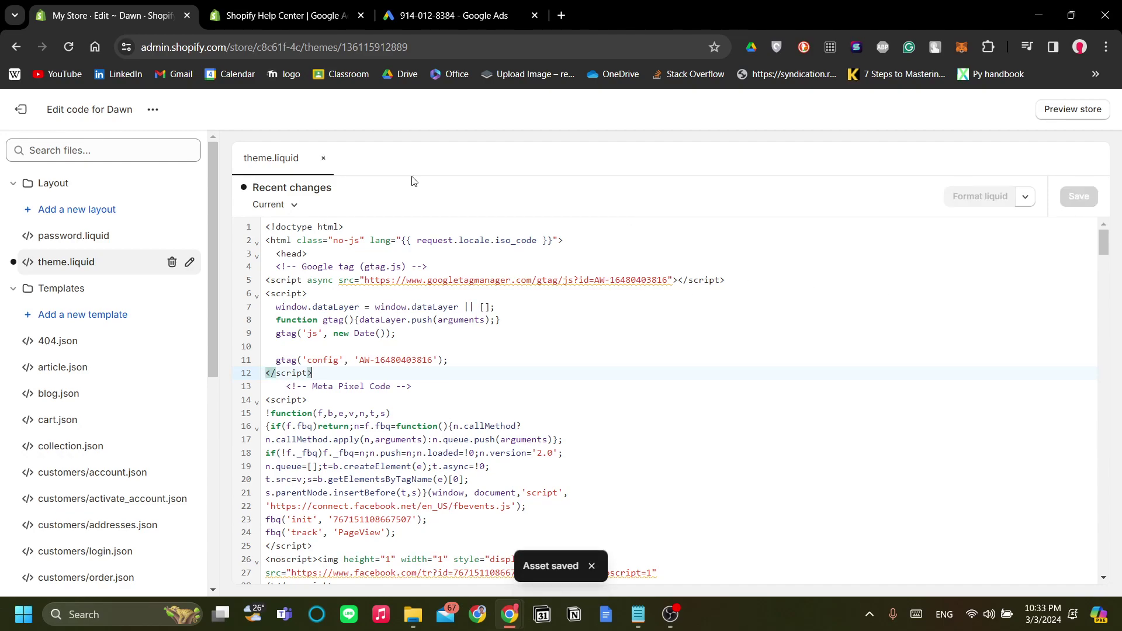
left_click(28, 119)
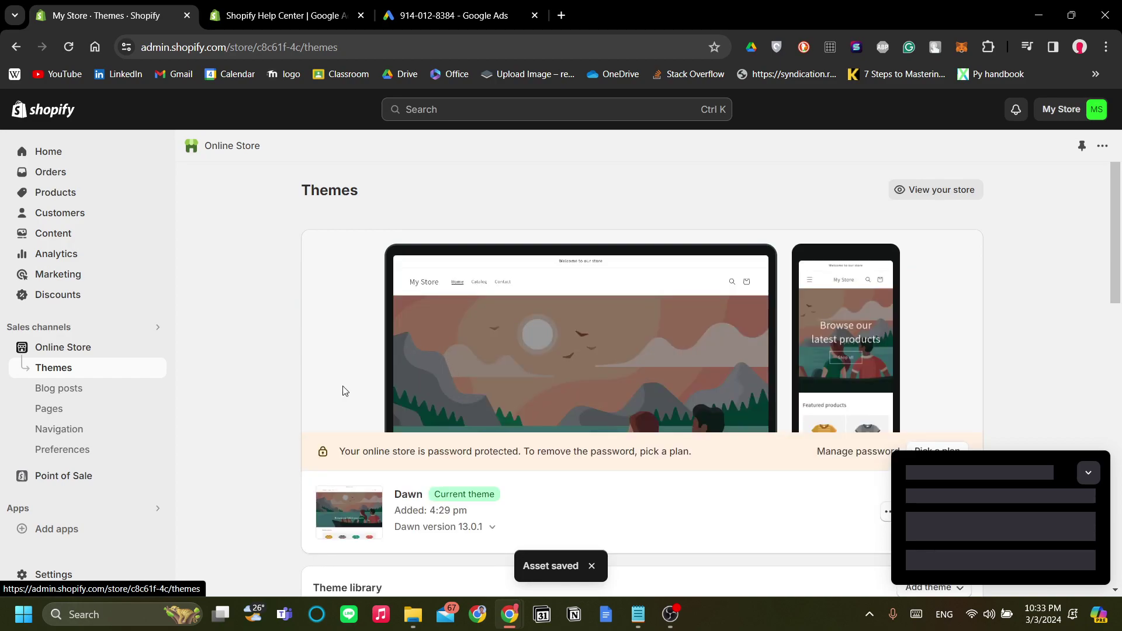
- Open the store's Checkout settings and find the Additional scripts box for the order status page
left_click(82, 573)
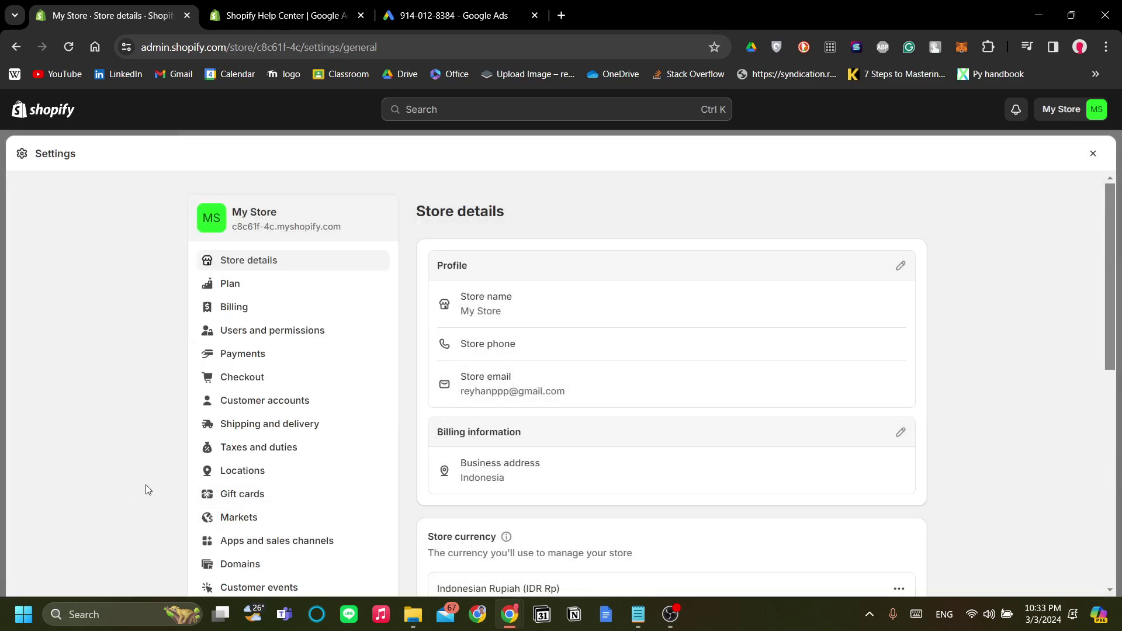
left_click(335, 390)
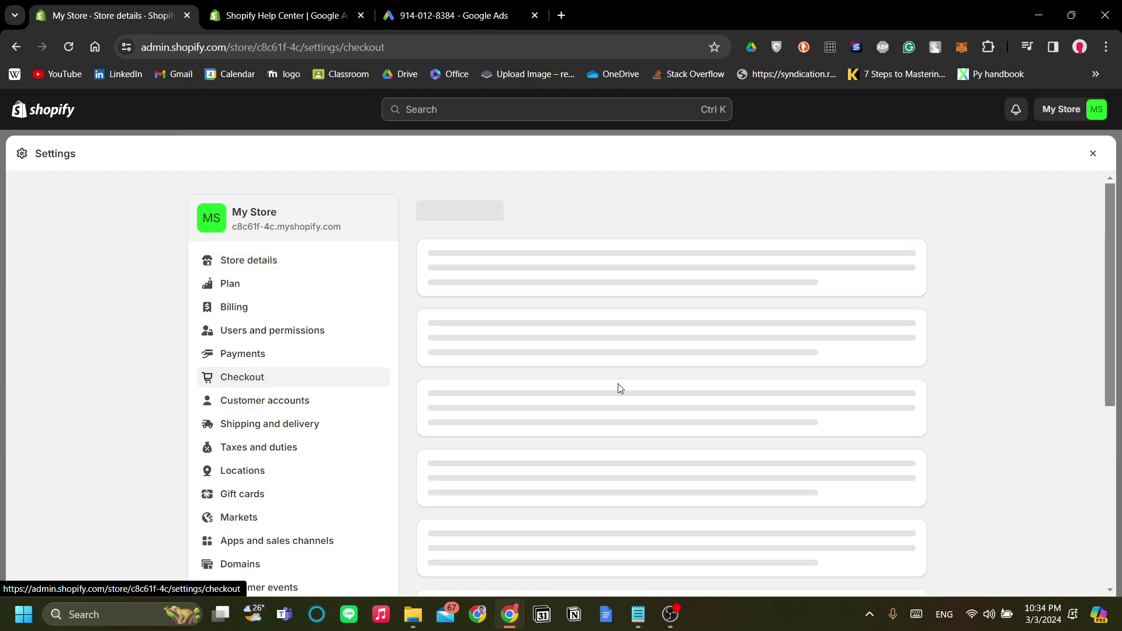
scroll(622, 391, "down", 5)
scroll(624, 395, "up", 3)
scroll(623, 391, "down", 15)
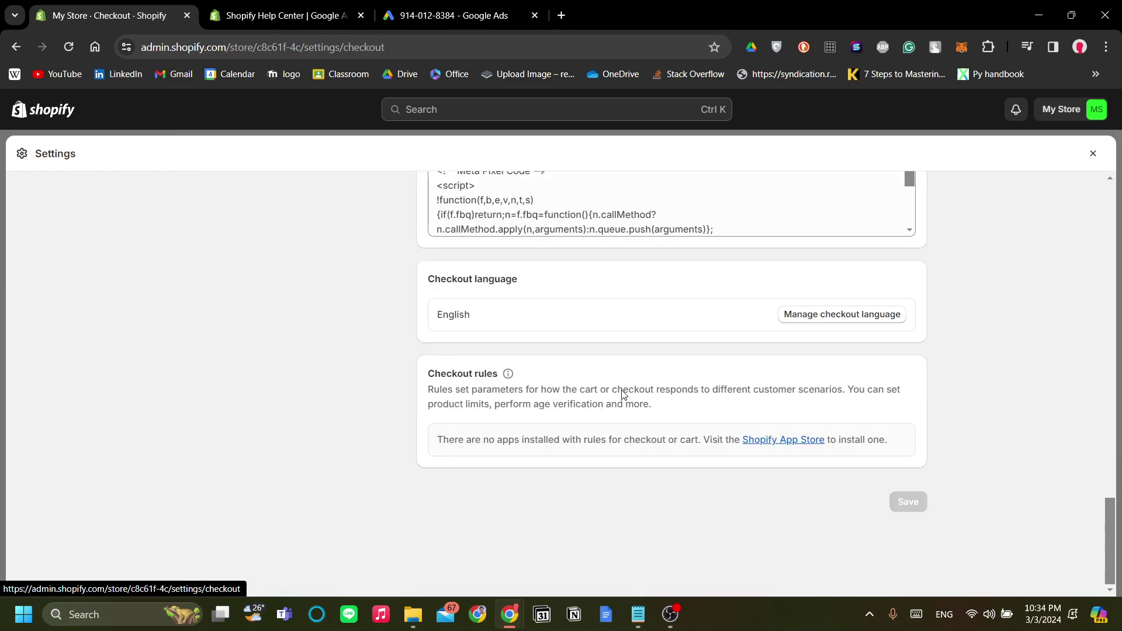
scroll(623, 395, "up", 5)
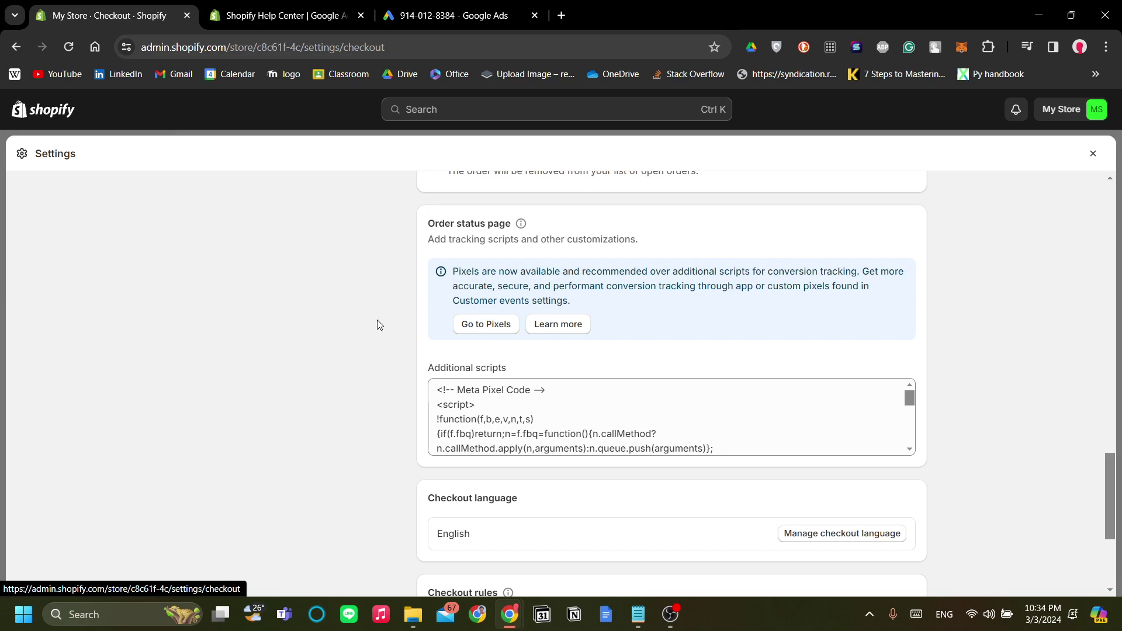
- Insert the copied Google tag code into Additional scripts below the n.callMethod.apply line, save, and close the settings
left_click(751, 454)
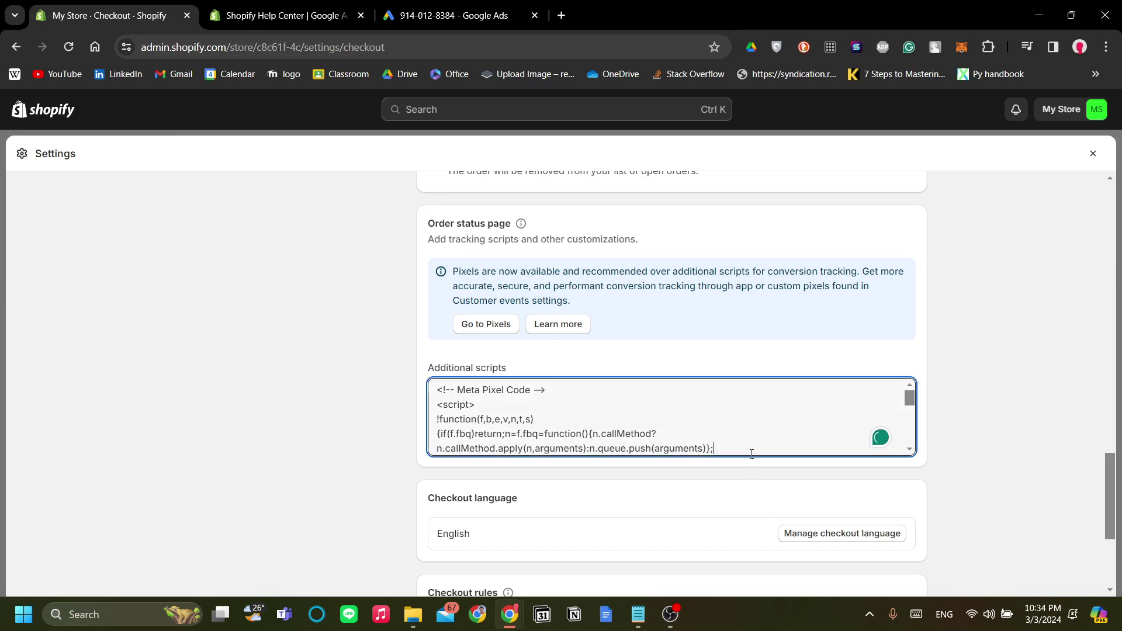
key("Return")
key("Return")
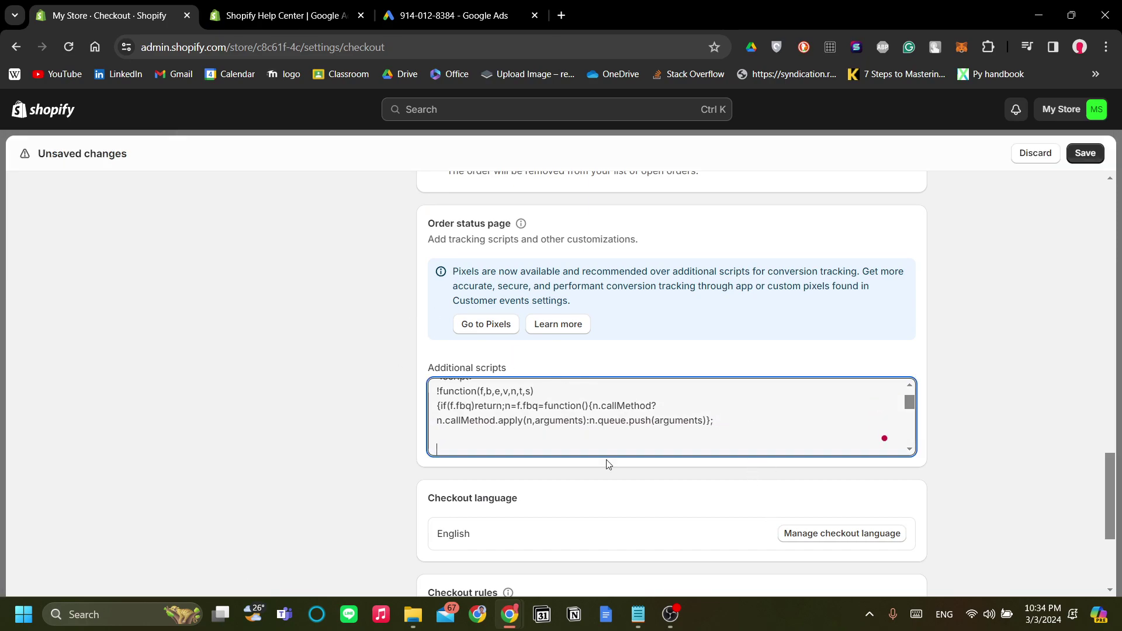
key("ctrl+v")
scroll(608, 431, "up", 3)
scroll(608, 431, "down", 3)
scroll(608, 430, "down", 5)
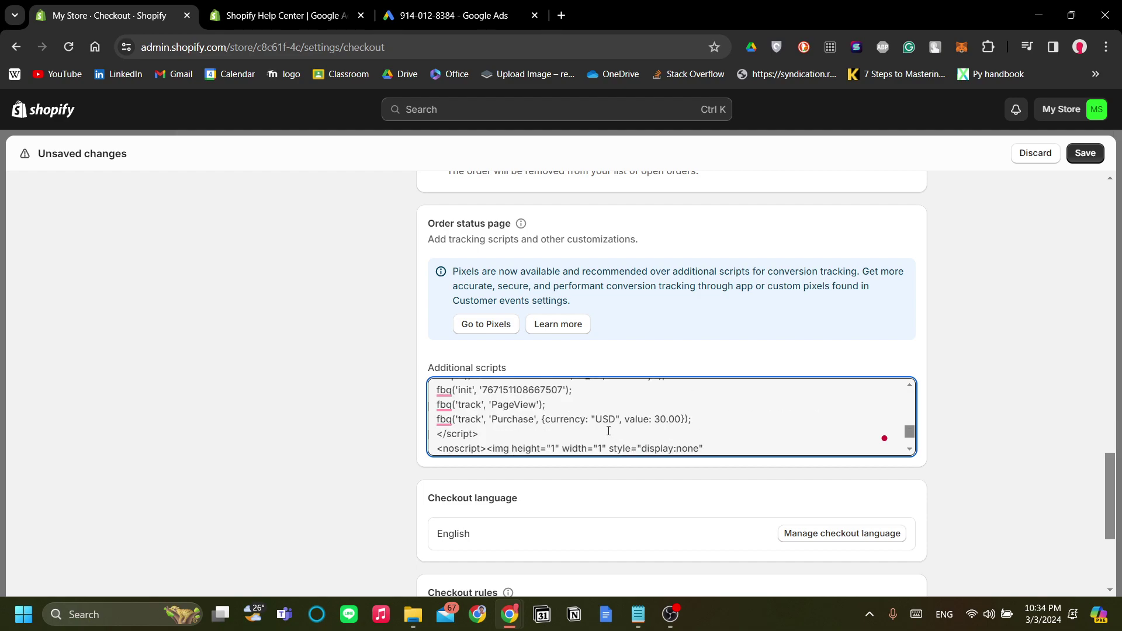
left_click(1085, 153)
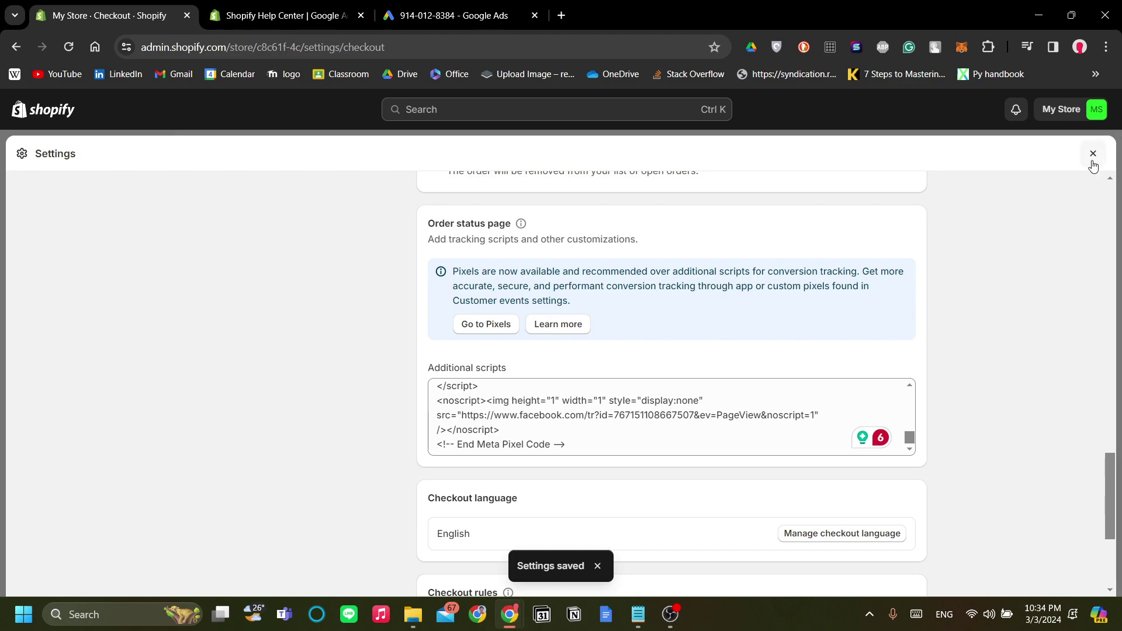
left_click(1092, 154)
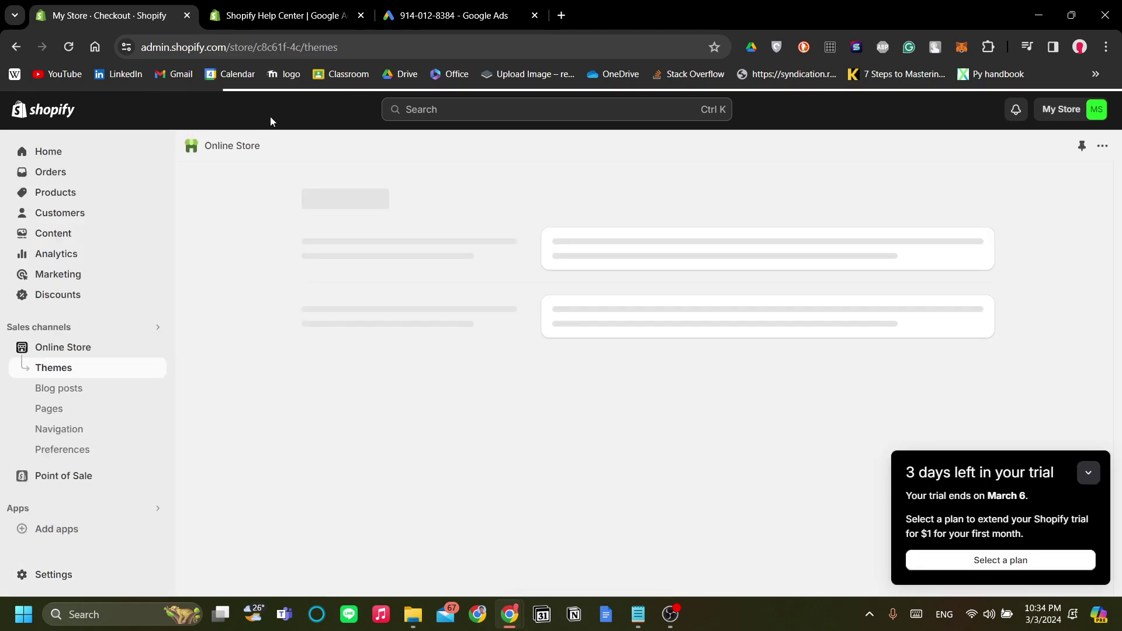
- Switch to Google Ads, test the Google tag installation, review the result, and close the tag setup
left_click(434, 12)
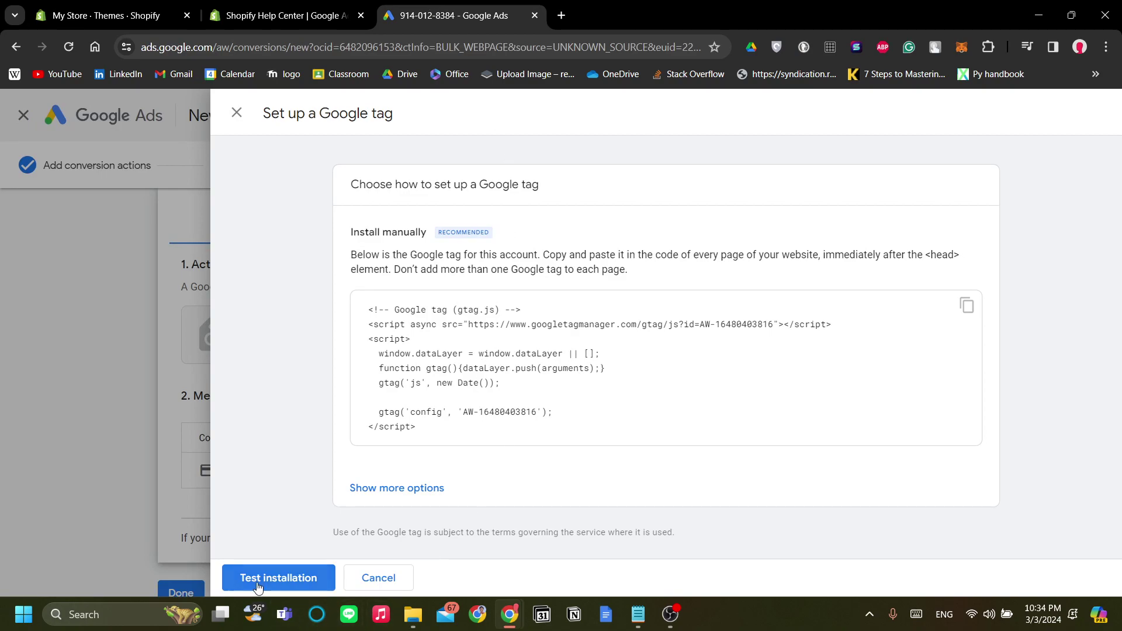
left_click(300, 578)
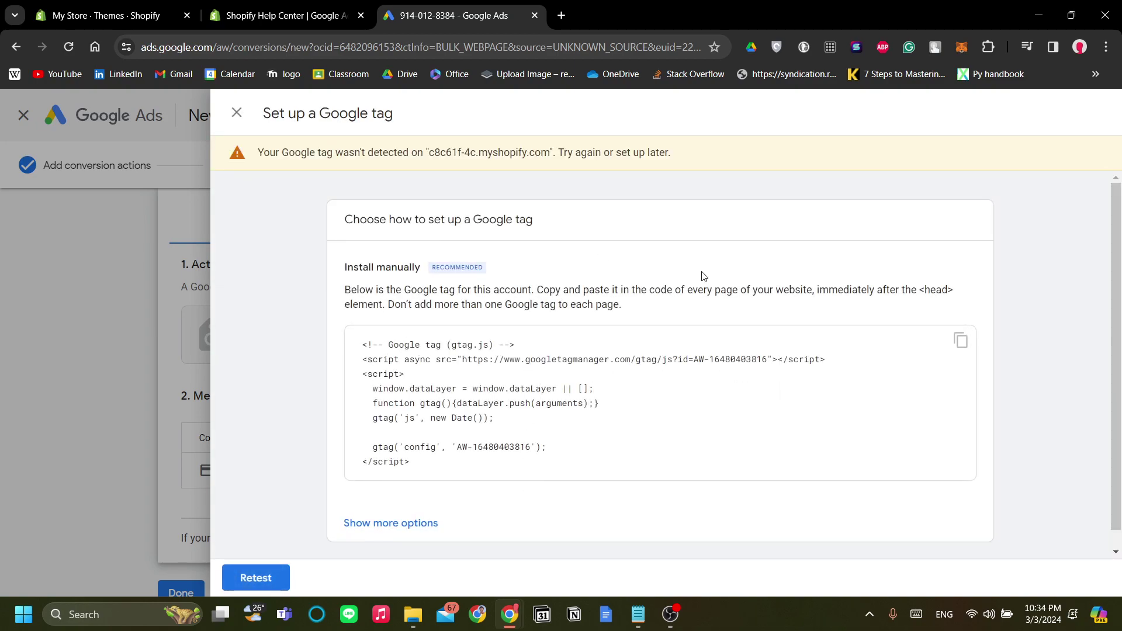
scroll(704, 276, "down", 1)
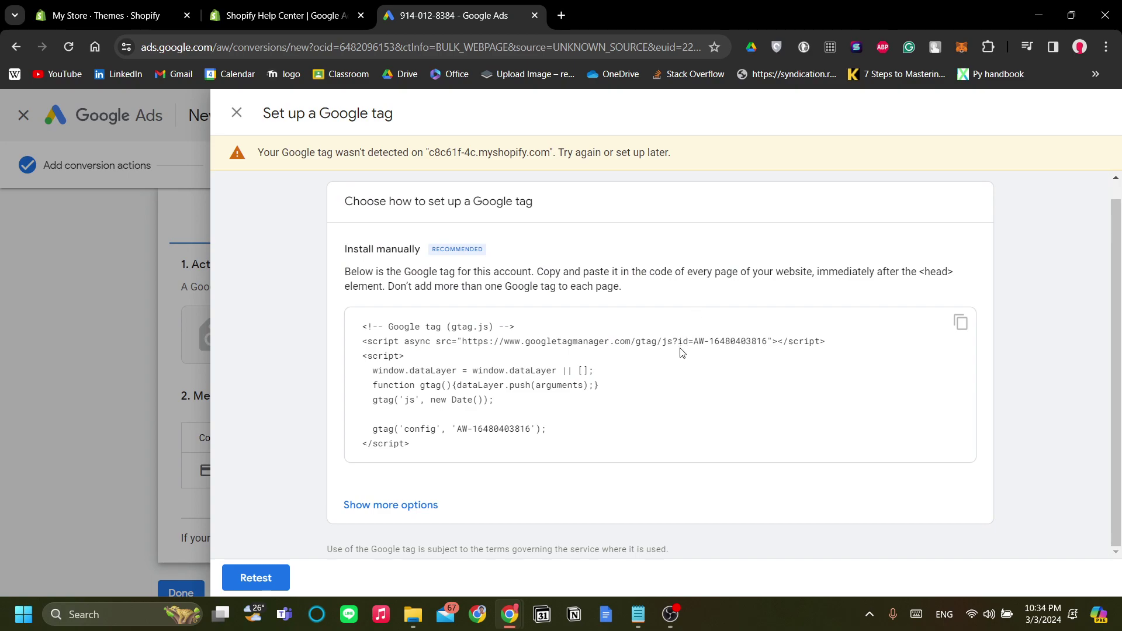
scroll(652, 401, "up", 1)
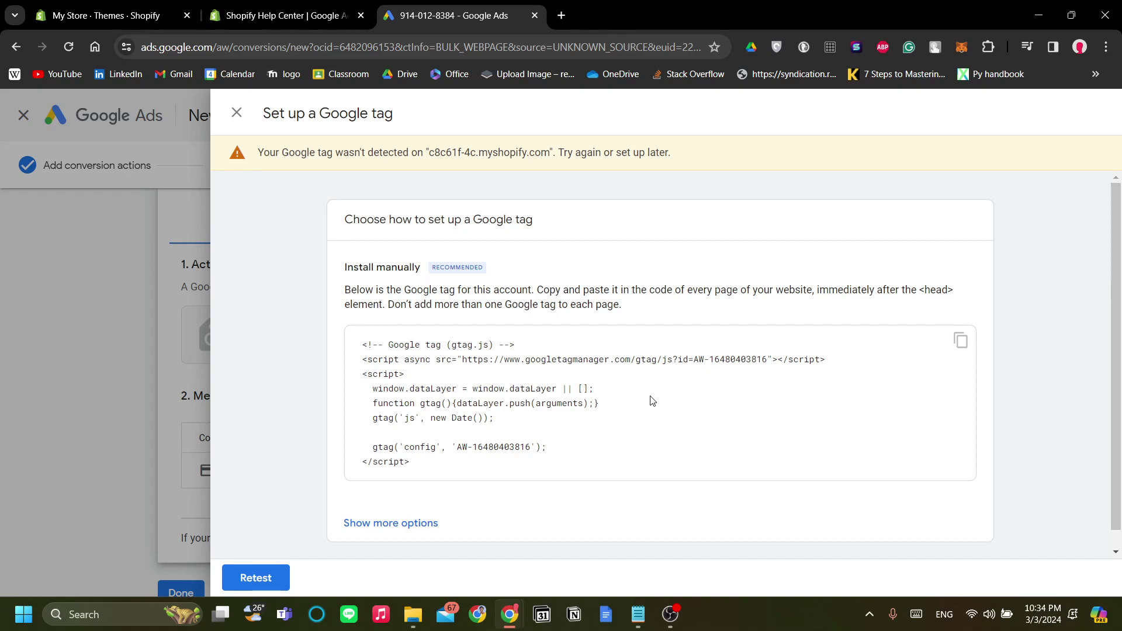
scroll(638, 395, "down", 1)
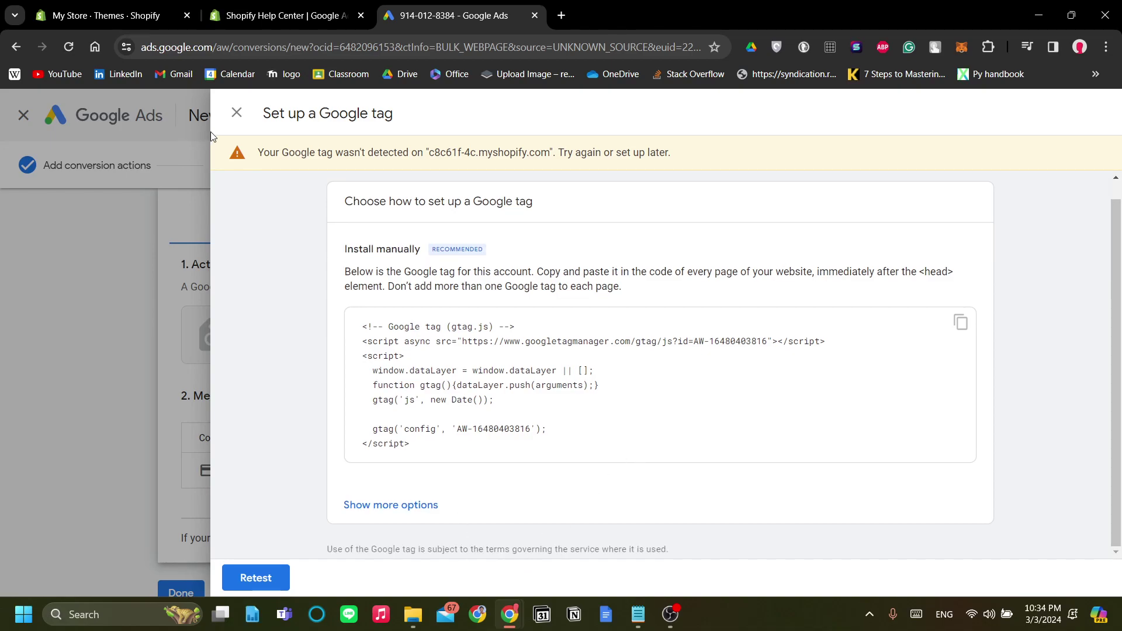
left_click(235, 114)
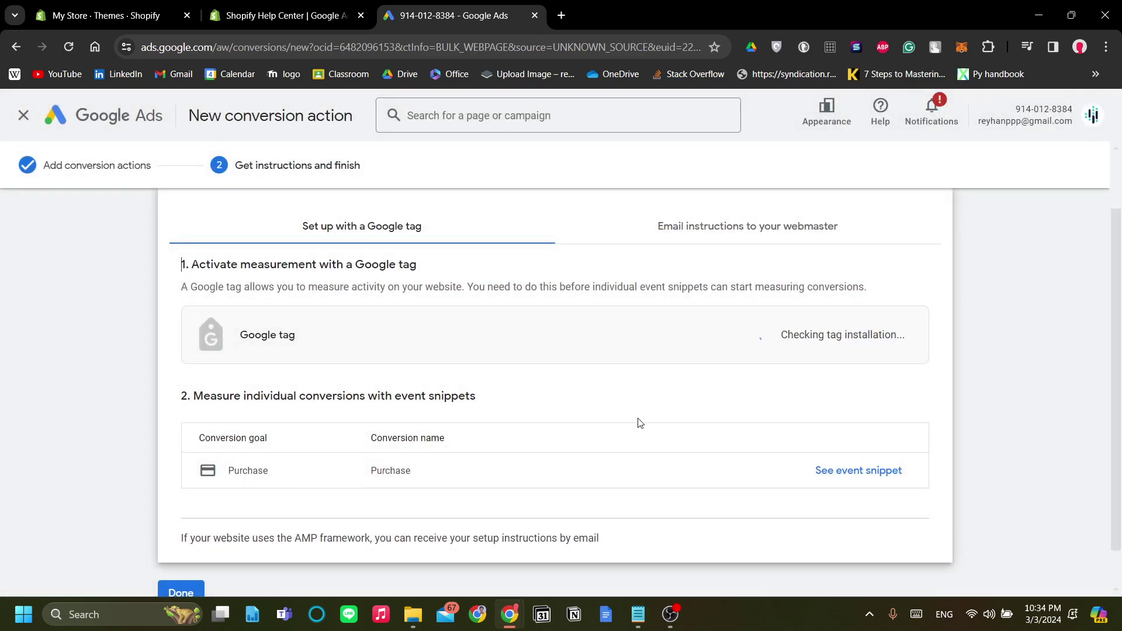
- Open the event snippet for the Purchase conversion from the individual conversions section
left_click_drag(301, 401, 671, 401)
left_click(689, 515)
scroll(572, 486, "down", 1)
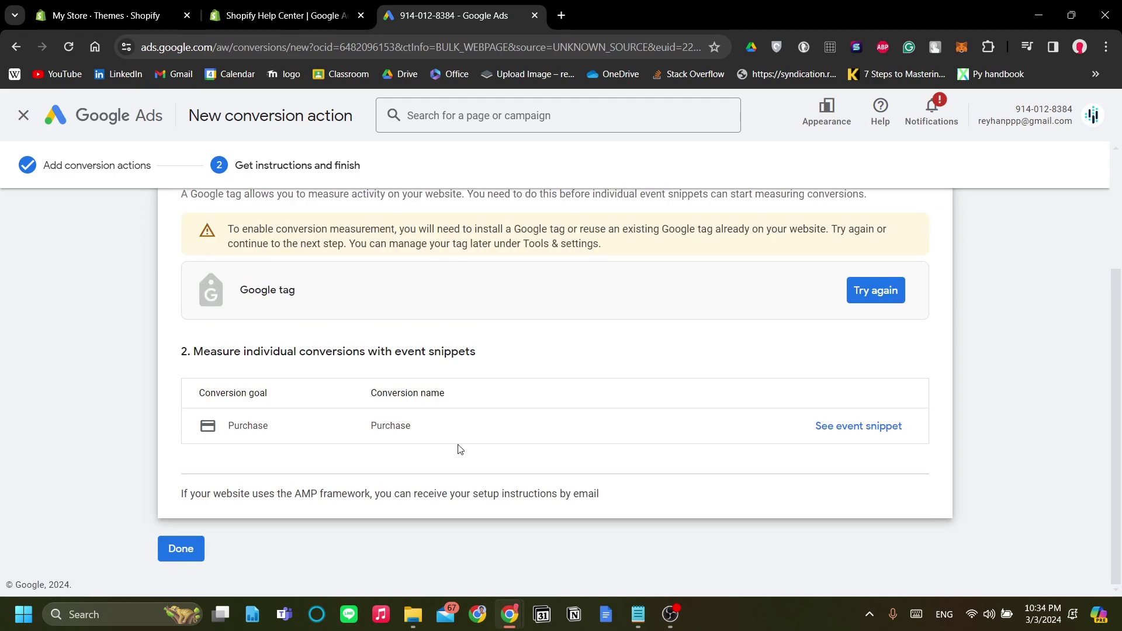
left_click(850, 428)
scroll(550, 377, "down", 1)
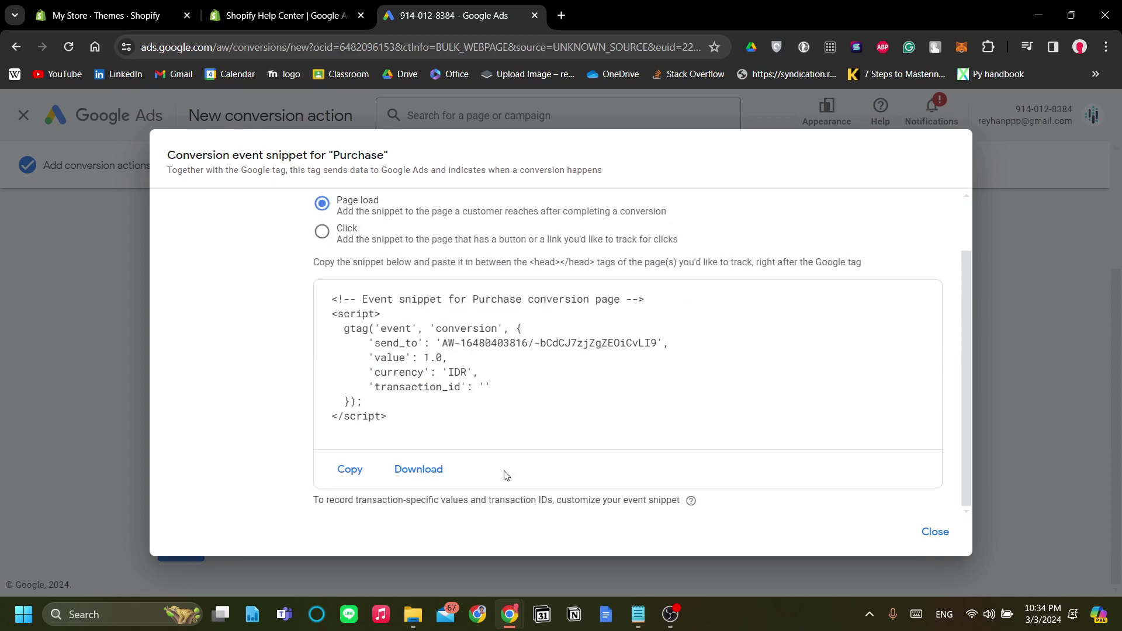
- Copy the entire Purchase event snippet, from its opening comment to the closing script tag
left_click_drag(441, 430, 334, 297)
left_click(597, 377)
left_click_drag(554, 426, 297, 281)
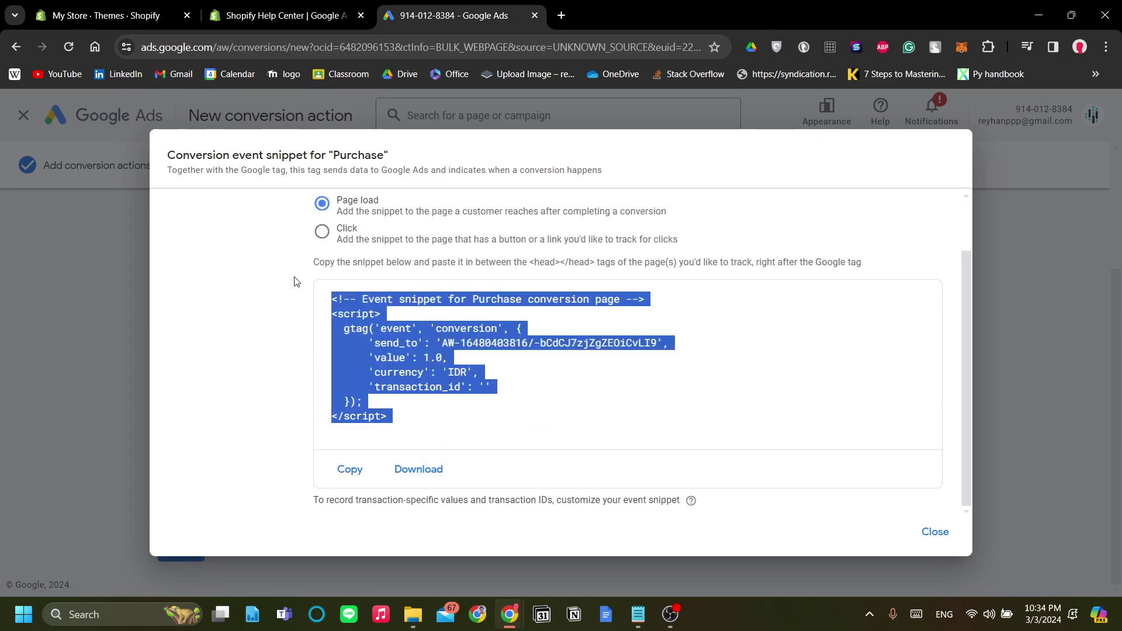
left_click(547, 365)
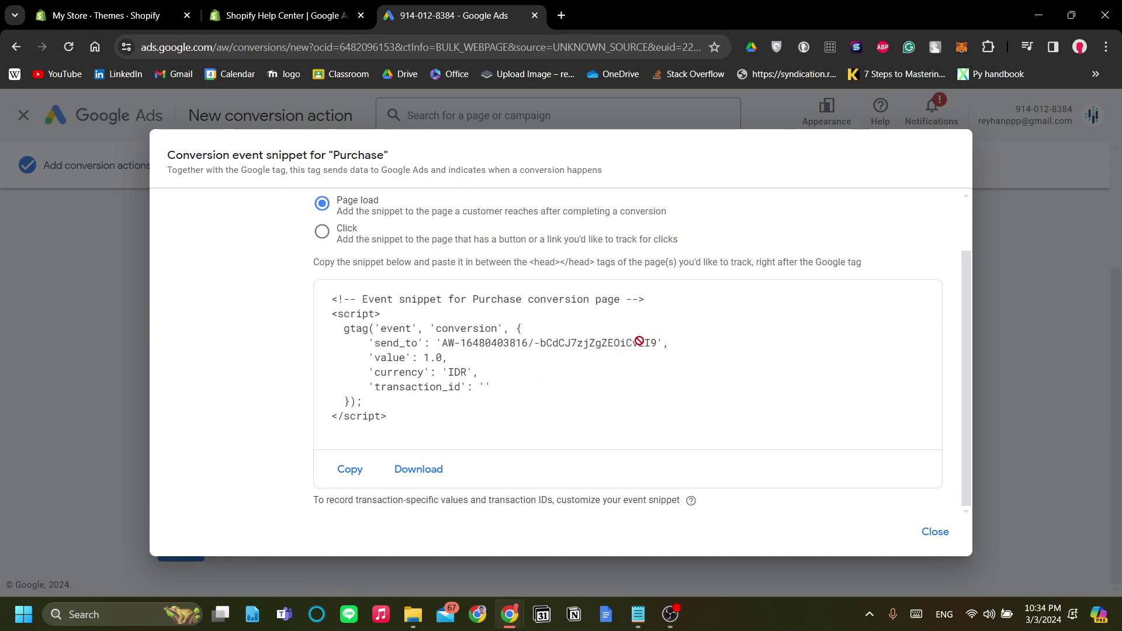
left_click_drag(486, 440, 279, 300)
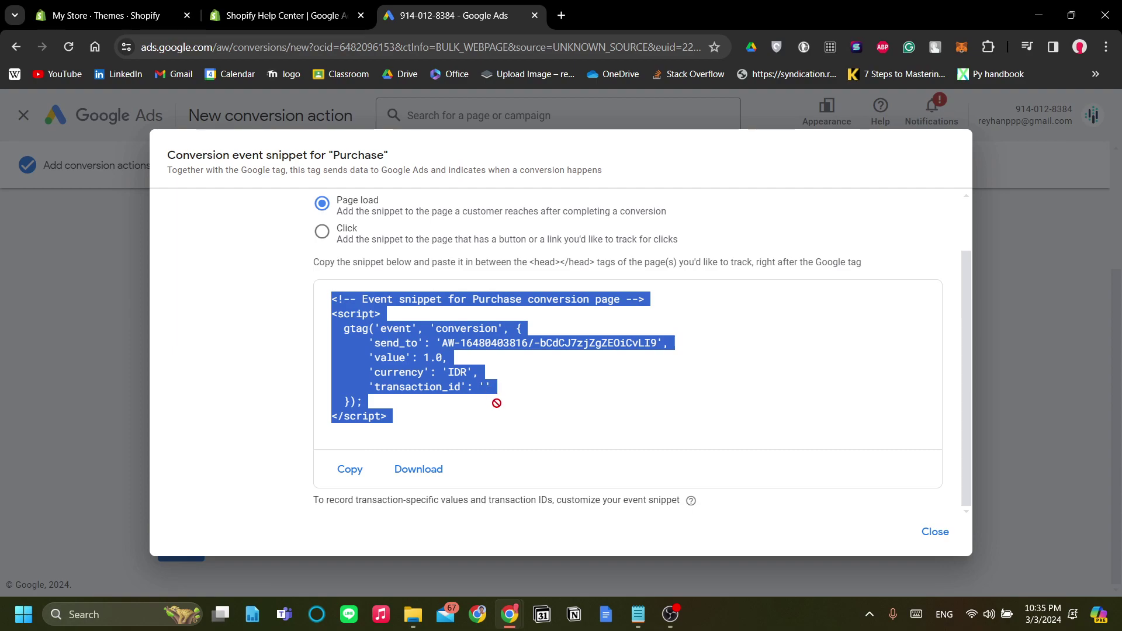
left_click_drag(446, 444, 217, 265)
key("ctrl+c")
- Switch to Notepad and replace its contents with the Purchase event snippet, then return to Google Ads and close the snippet dialog
left_click(638, 613)
key("ctrl+a")
key("ctrl+v")
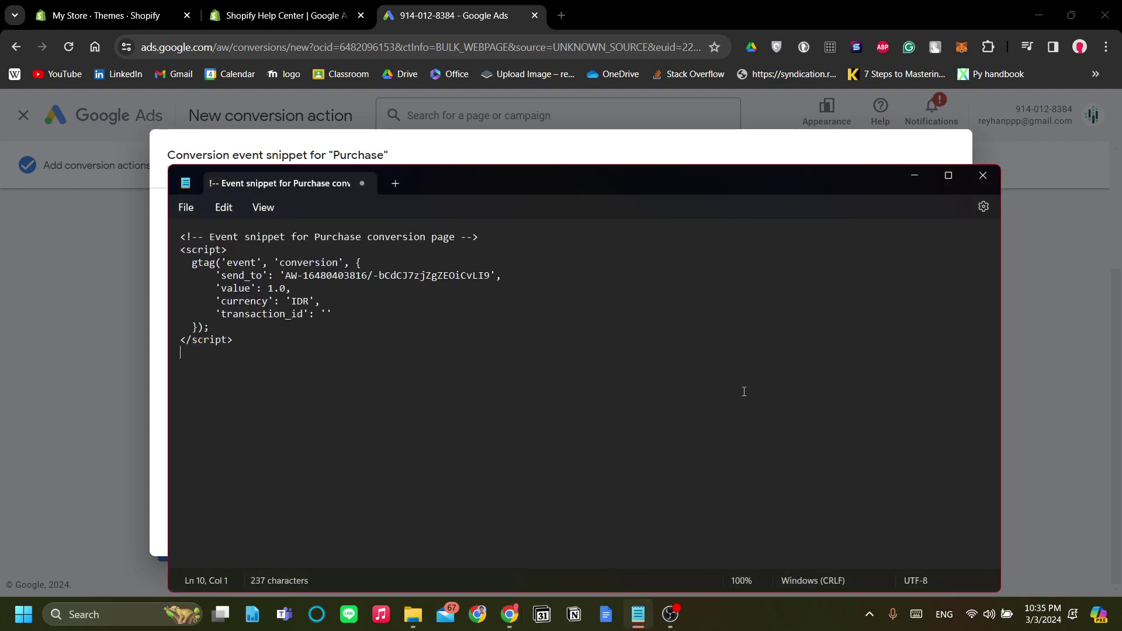
left_click(1027, 353)
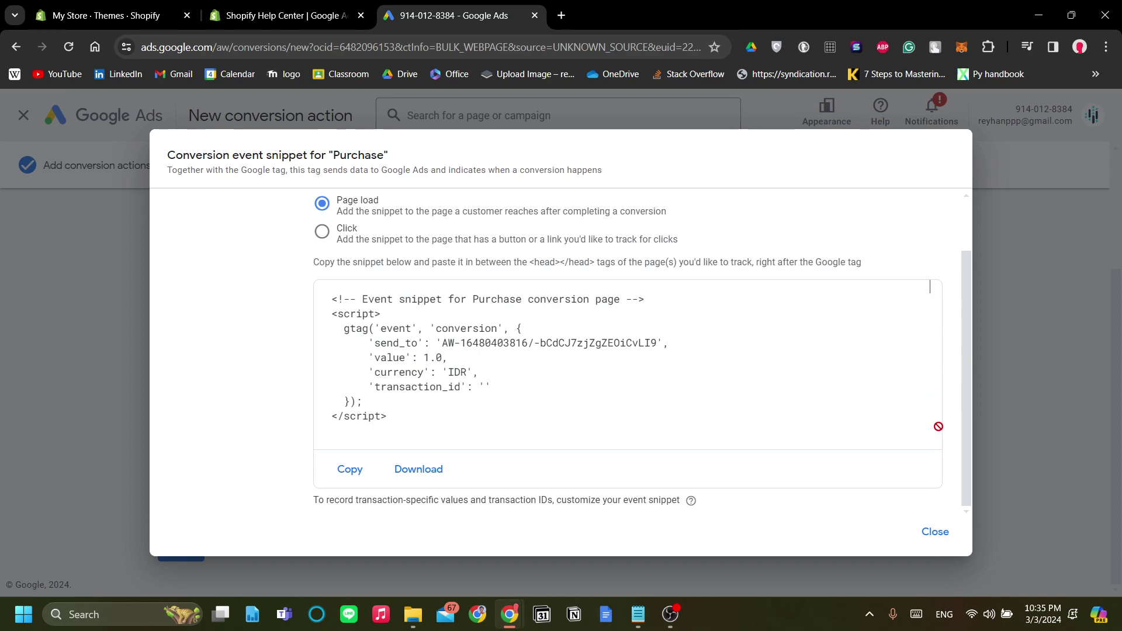
left_click(938, 533)
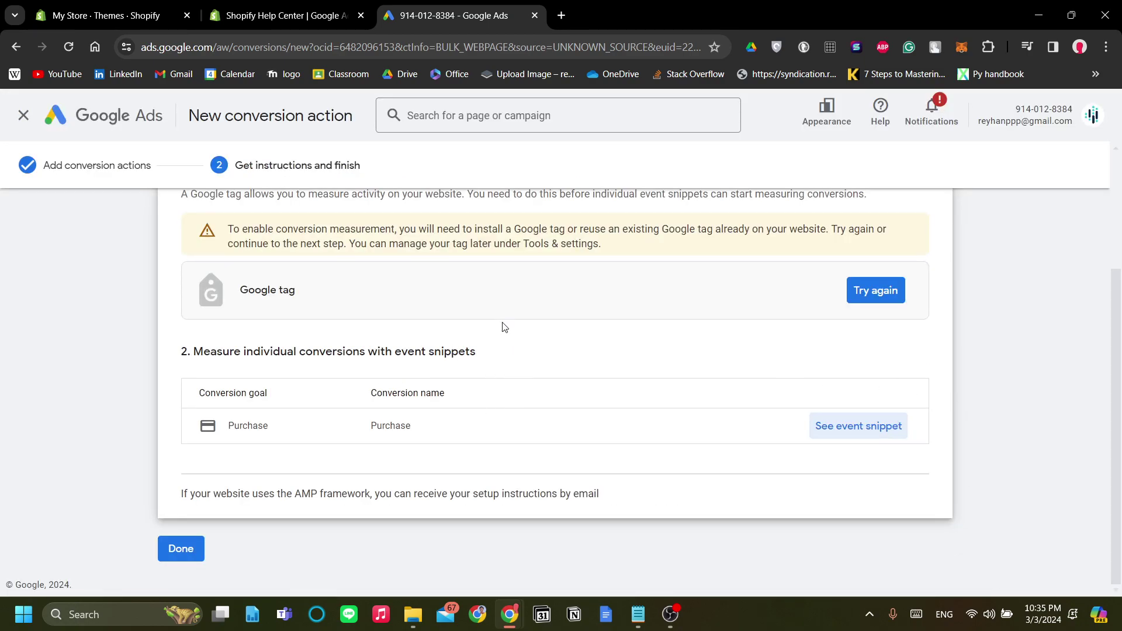
- Switch to the Shopify Help Center guide and examine and highlight the example event snippet with the dynamic checkout.subtotal_price value
key("ctrl+shift+Tab")
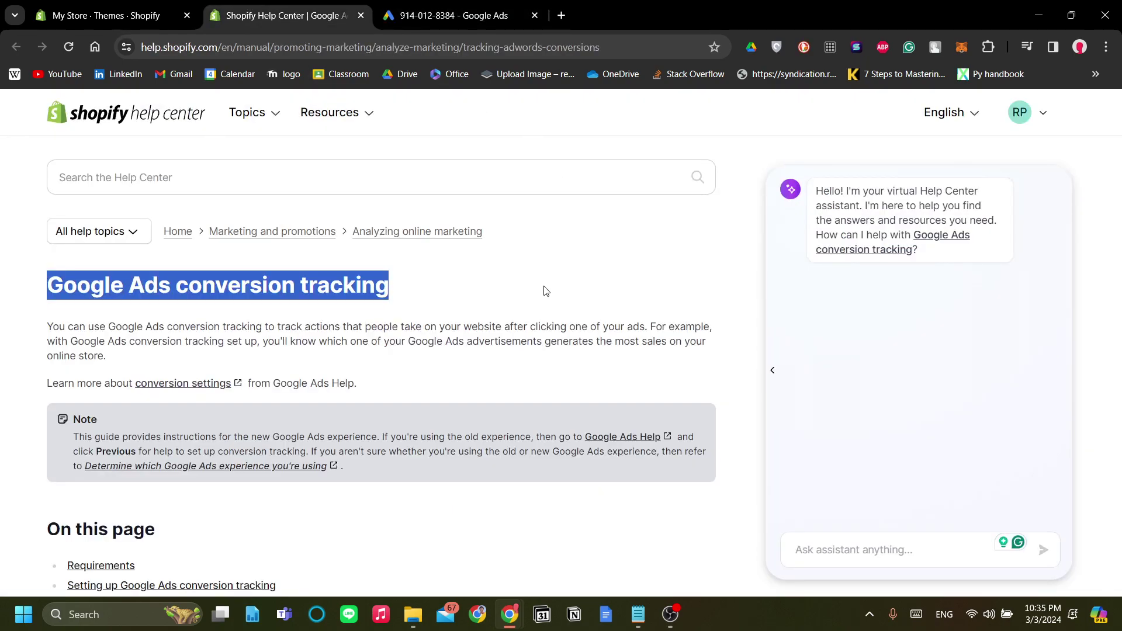
left_click(544, 291)
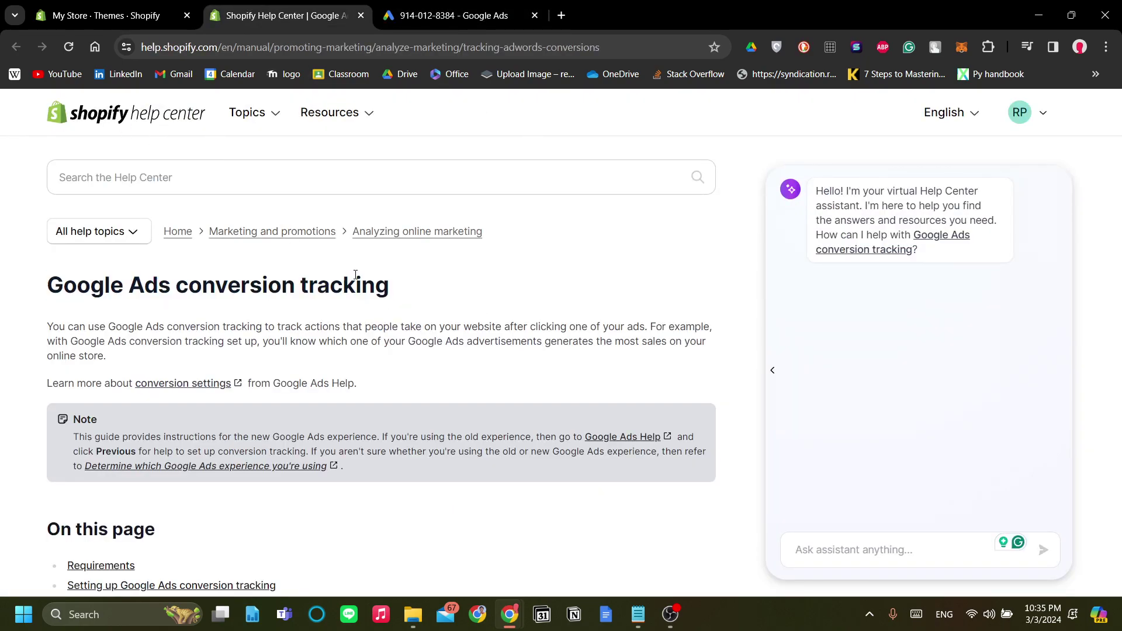
scroll(448, 301, "down", 1)
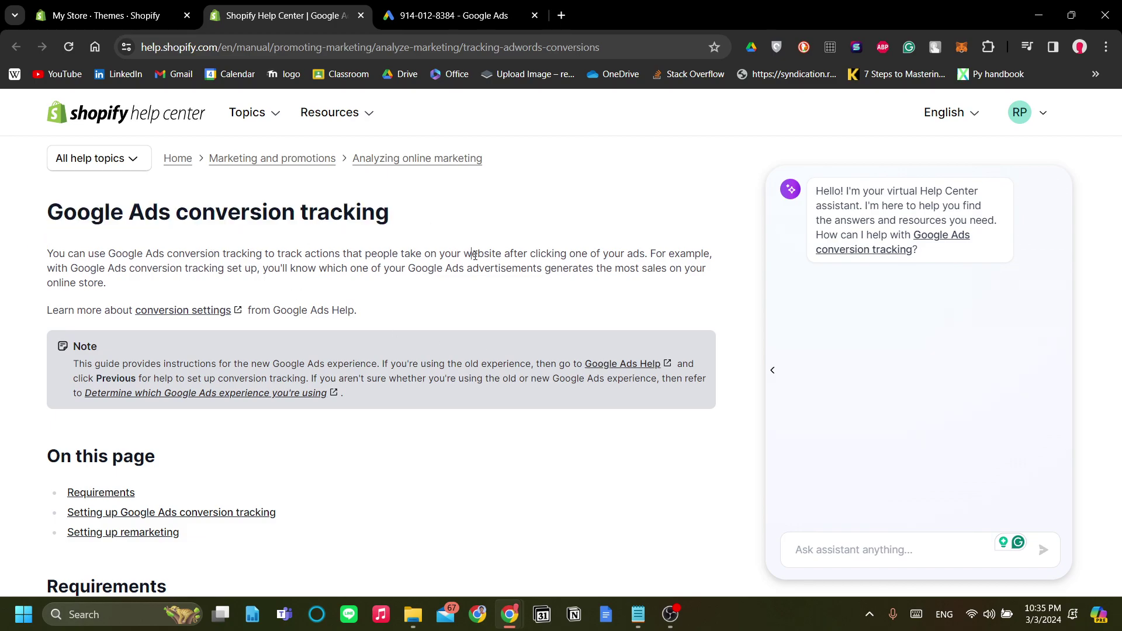
scroll(476, 261, "down", 13)
scroll(474, 261, "down", 12)
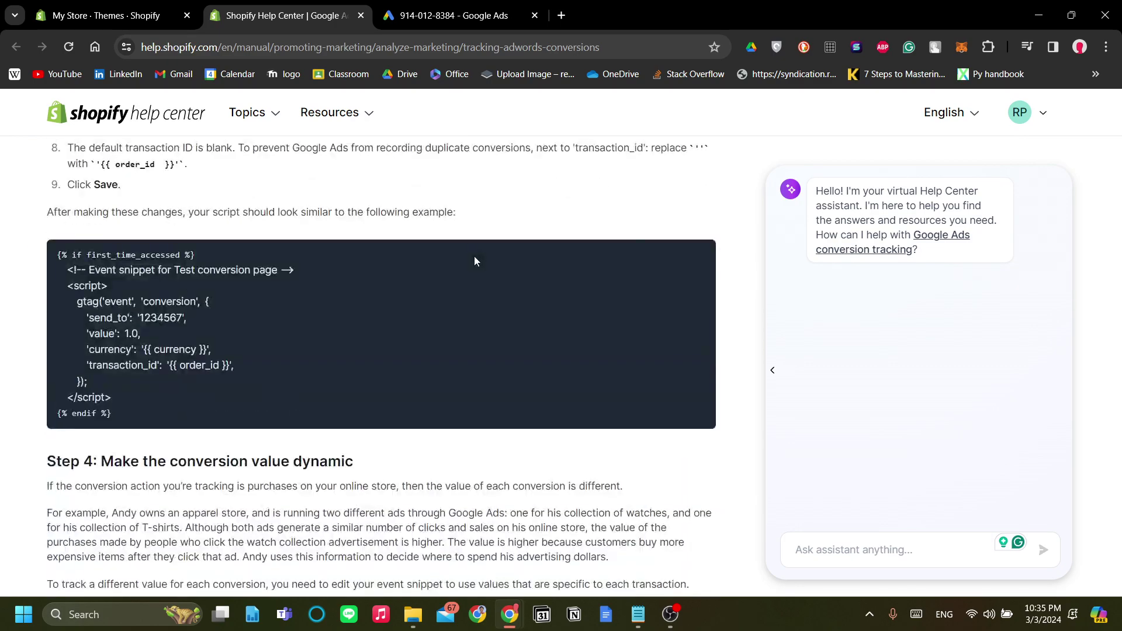
scroll(473, 261, "down", 5)
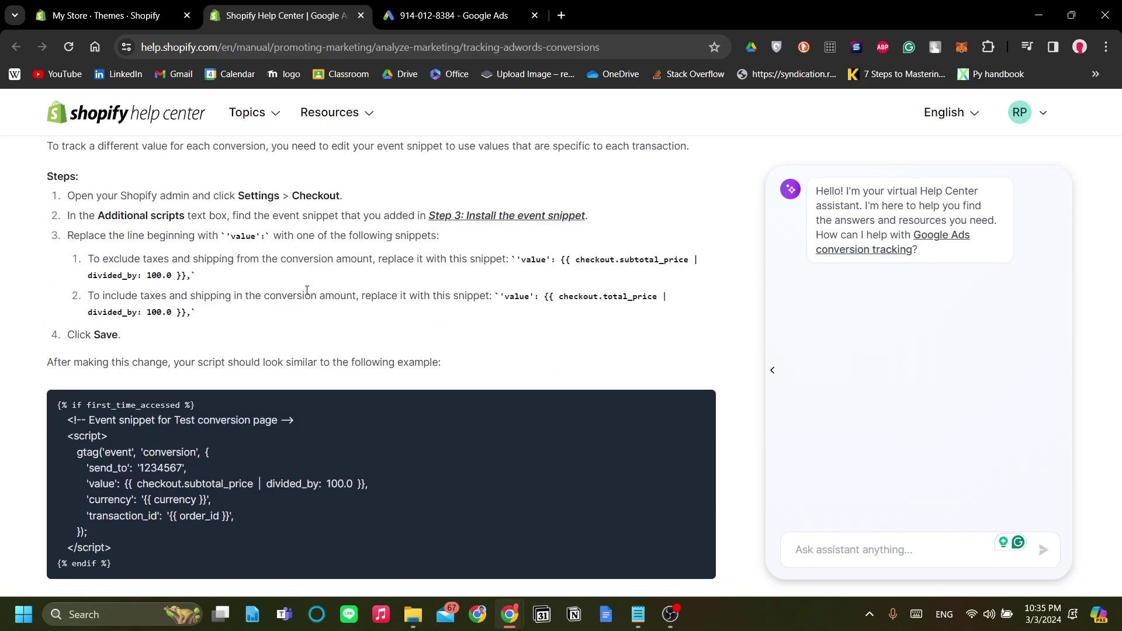
left_click_drag(191, 416, 66, 275)
left_click(159, 348)
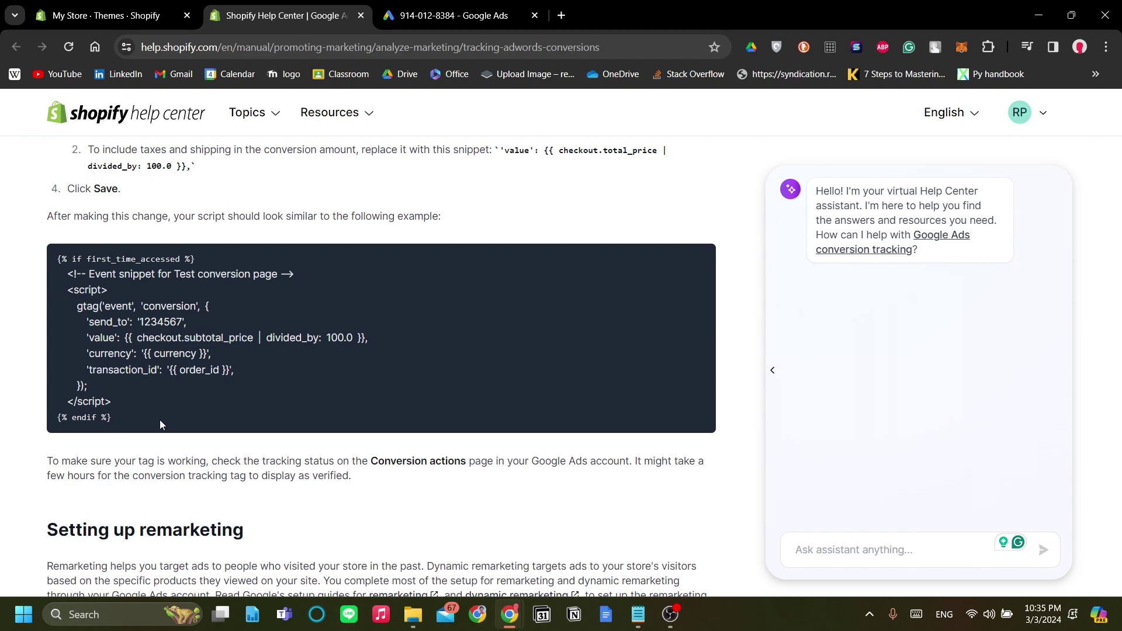
left_click_drag(130, 425, 58, 261)
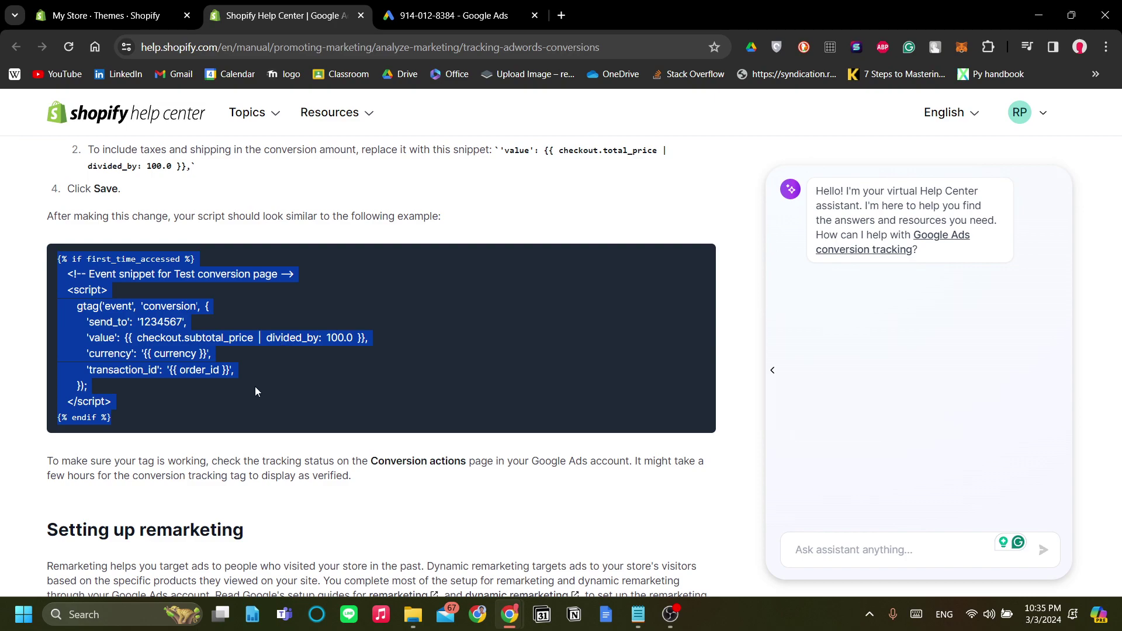
- Switch to the Shopify admin, open the store's Checkout settings, and go to the end of the existing Additional scripts code
left_click(85, 7)
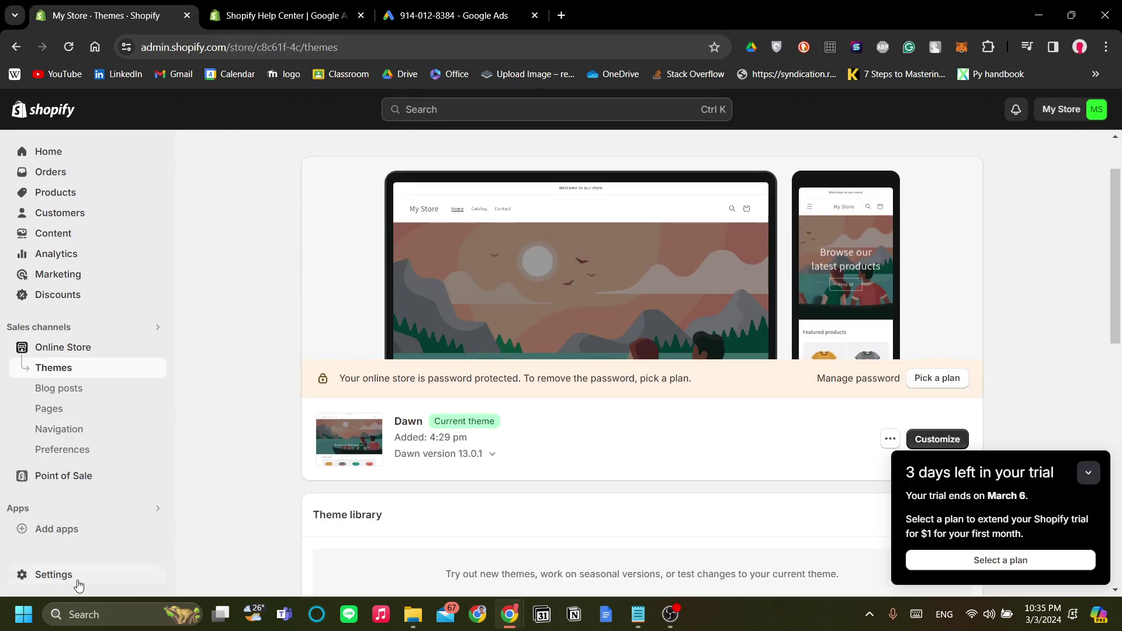
left_click(77, 579)
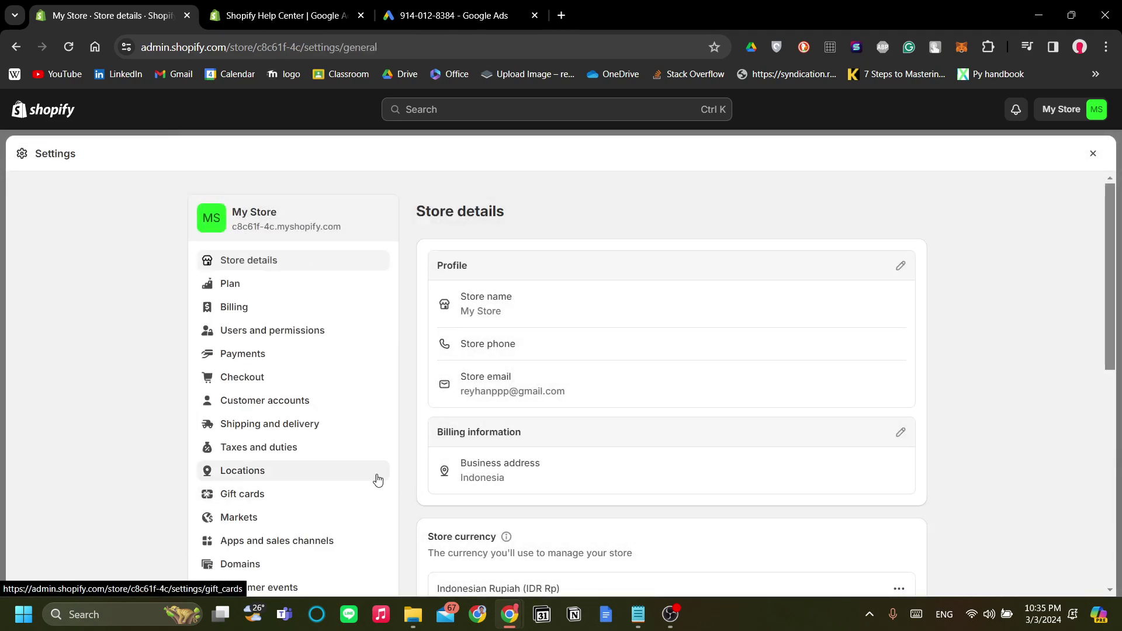
left_click(278, 378)
scroll(525, 333, "down", 12)
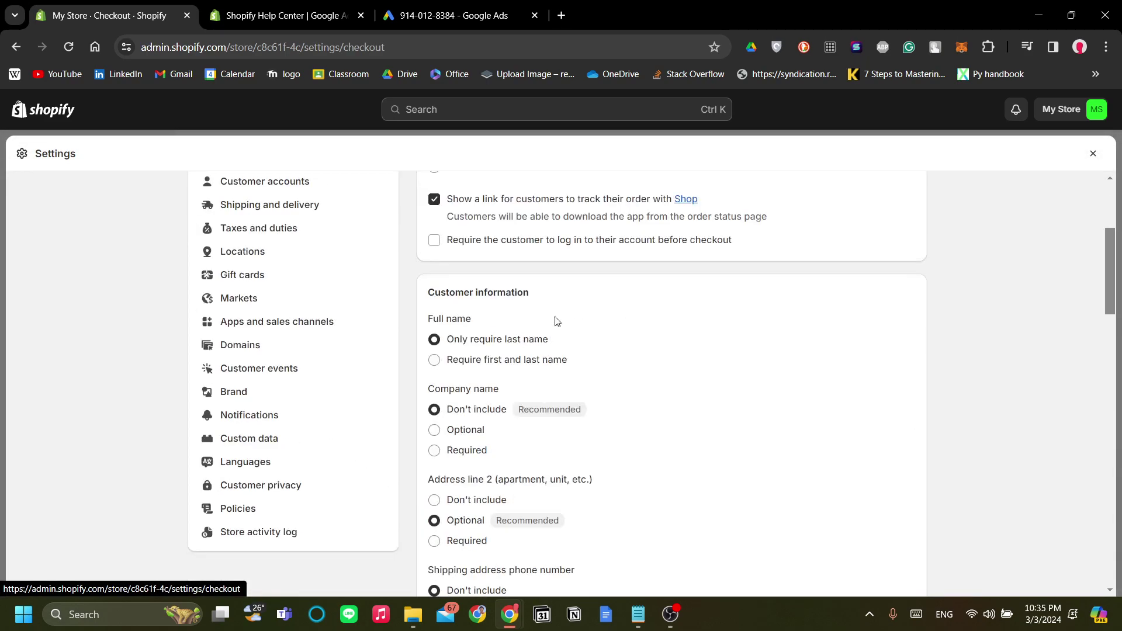
scroll(623, 292, "down", 10)
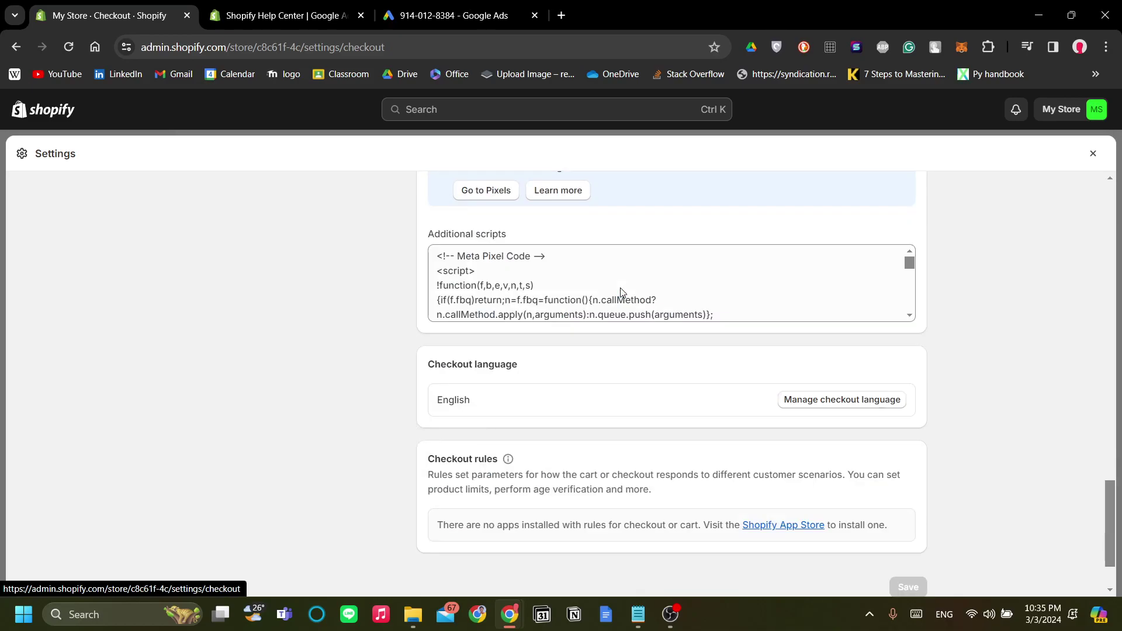
scroll(653, 295, "down", 3)
scroll(653, 294, "down", 6)
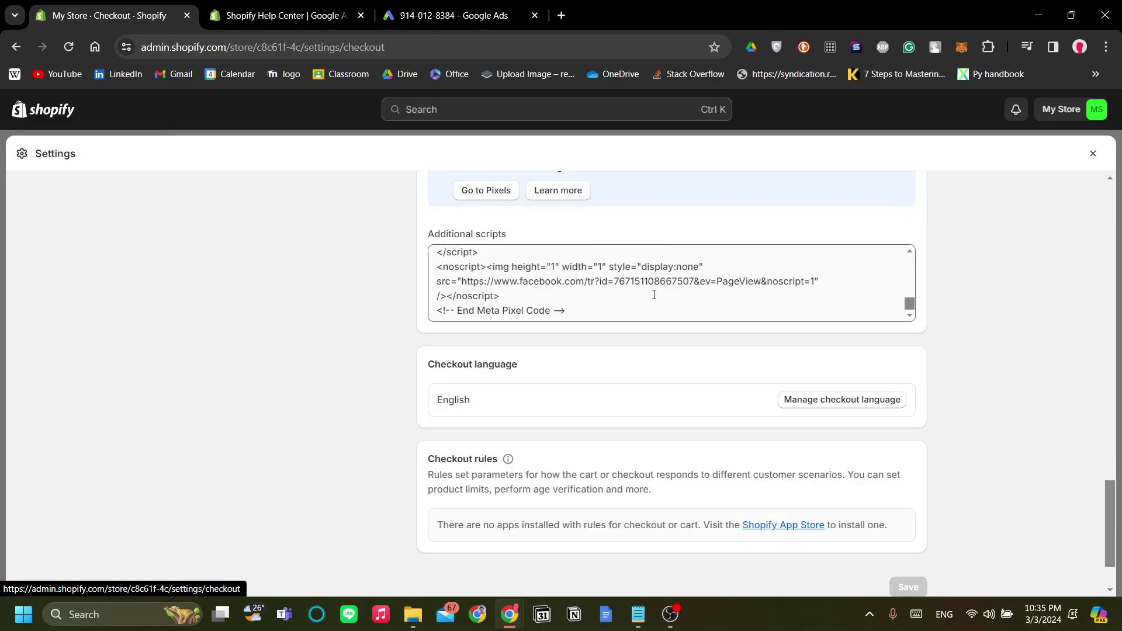
- Paste the Help Center's example event snippet into Additional scripts, separated by a blank line below the End Meta Pixel Code comment
left_click(654, 311)
key("Return")
key("Return")
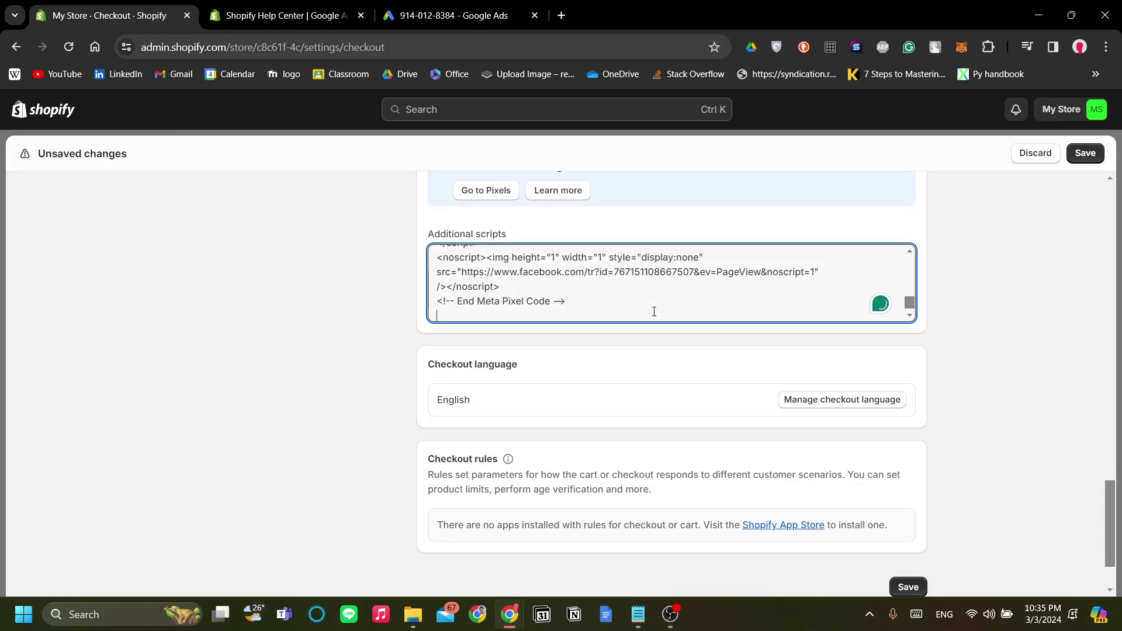
scroll(649, 312, "down", 2)
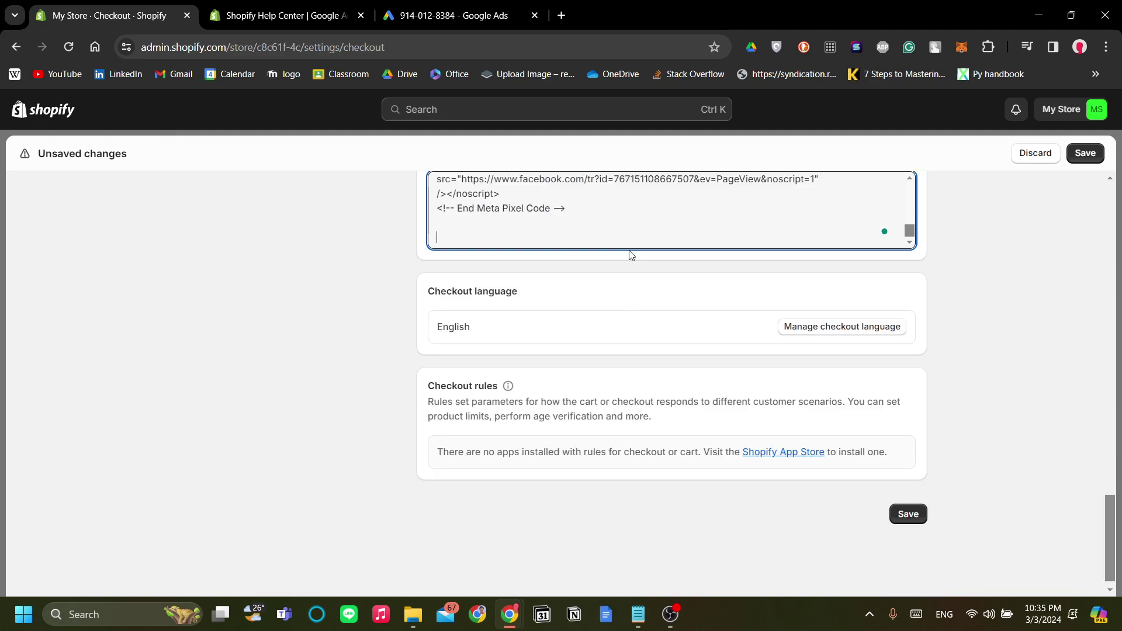
scroll(555, 310, "up", 3)
key("ctrl+v")
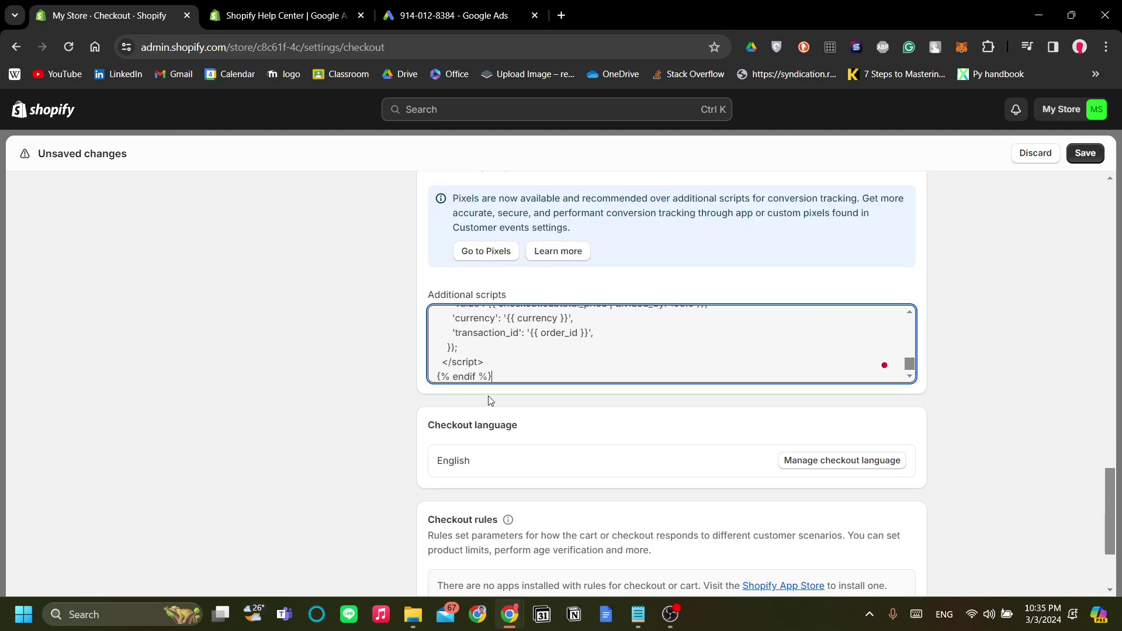
- Examine the placeholder send_to value in the pasted script and the matching send_to value of the Purchase event snippet in Notepad
scroll(586, 347, "up", 1)
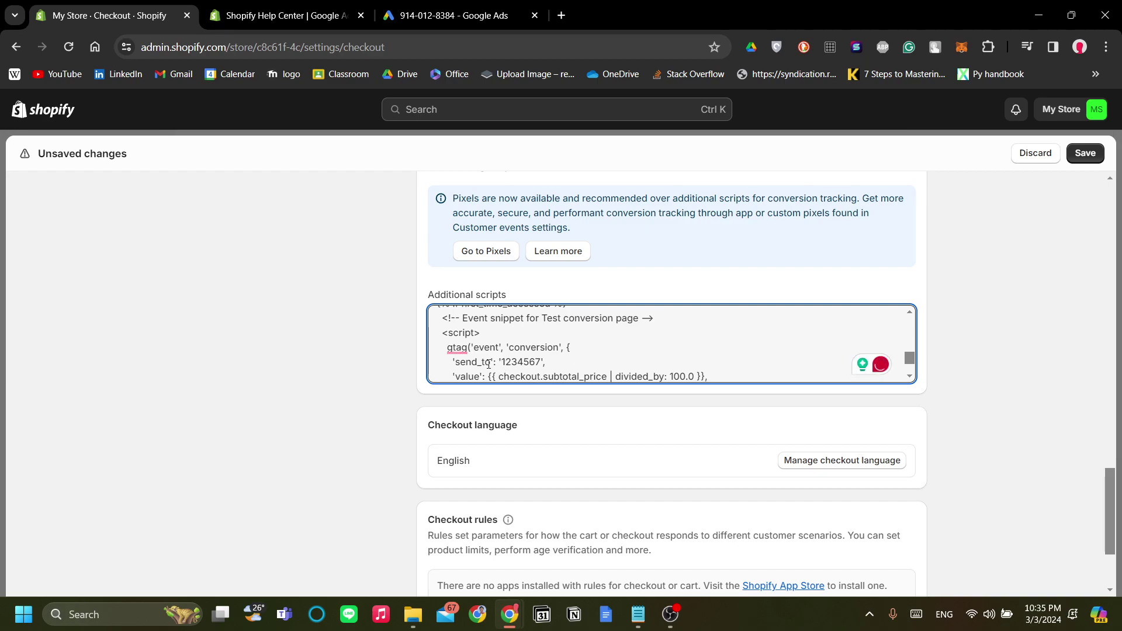
left_click_drag(461, 362, 542, 363)
left_click(567, 362)
left_click(638, 614)
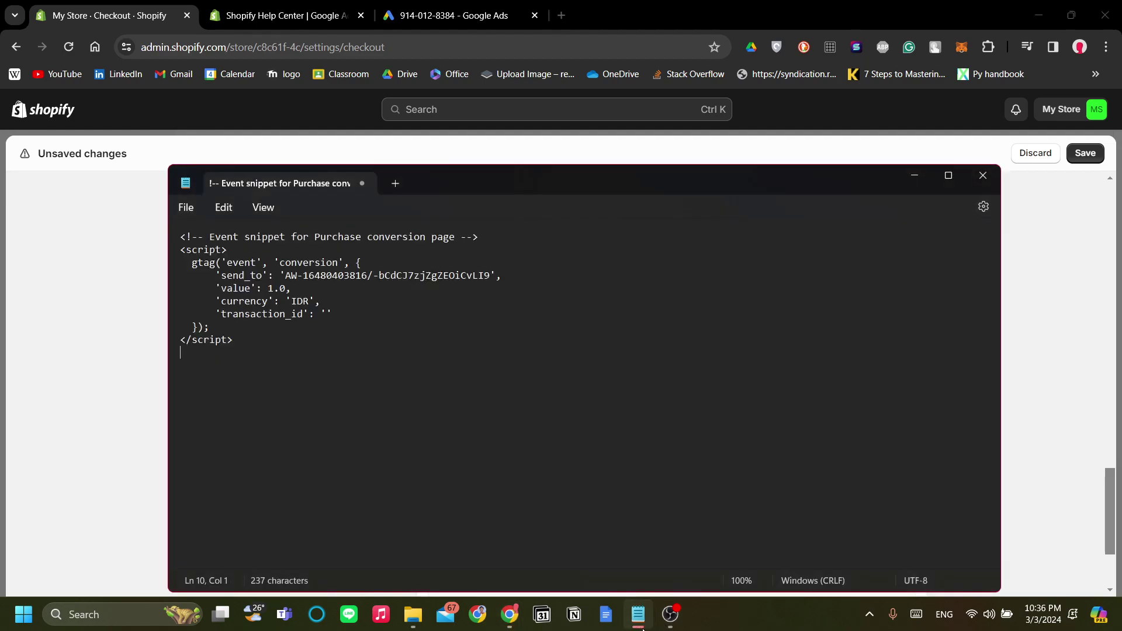
left_click(475, 321)
left_click_drag(285, 272, 493, 280)
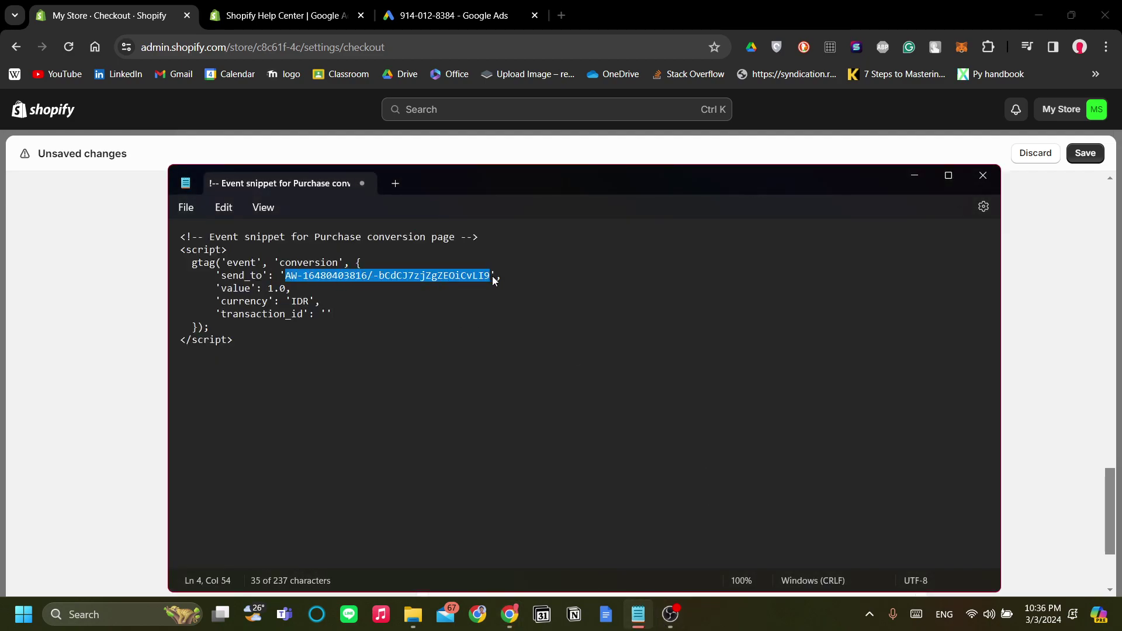
left_click(463, 7)
left_click(280, 15)
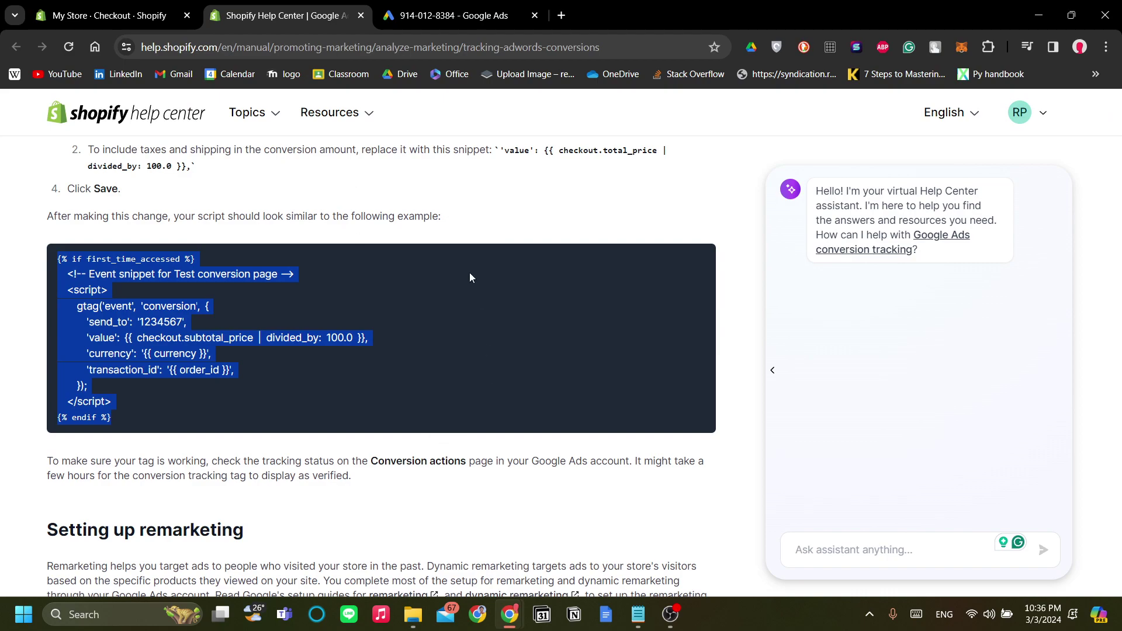
left_click(101, 9)
left_click(422, 8)
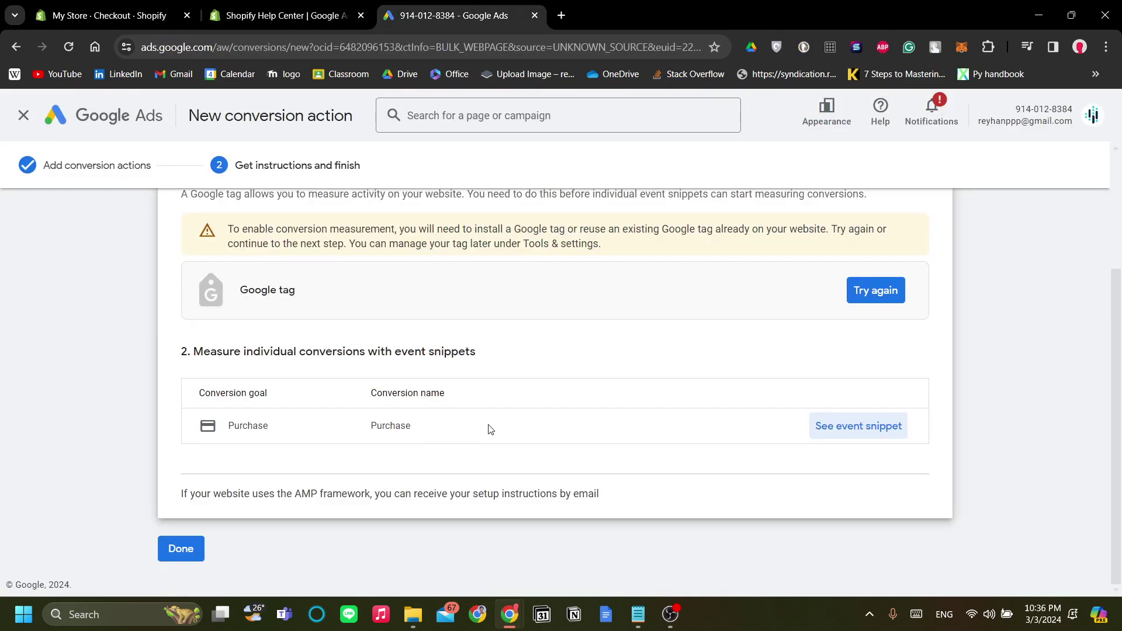
- Switch to Notepad and copy the send_to conversion ID from the Purchase event snippet, without its quotation marks
left_click(638, 613)
left_click(305, 237)
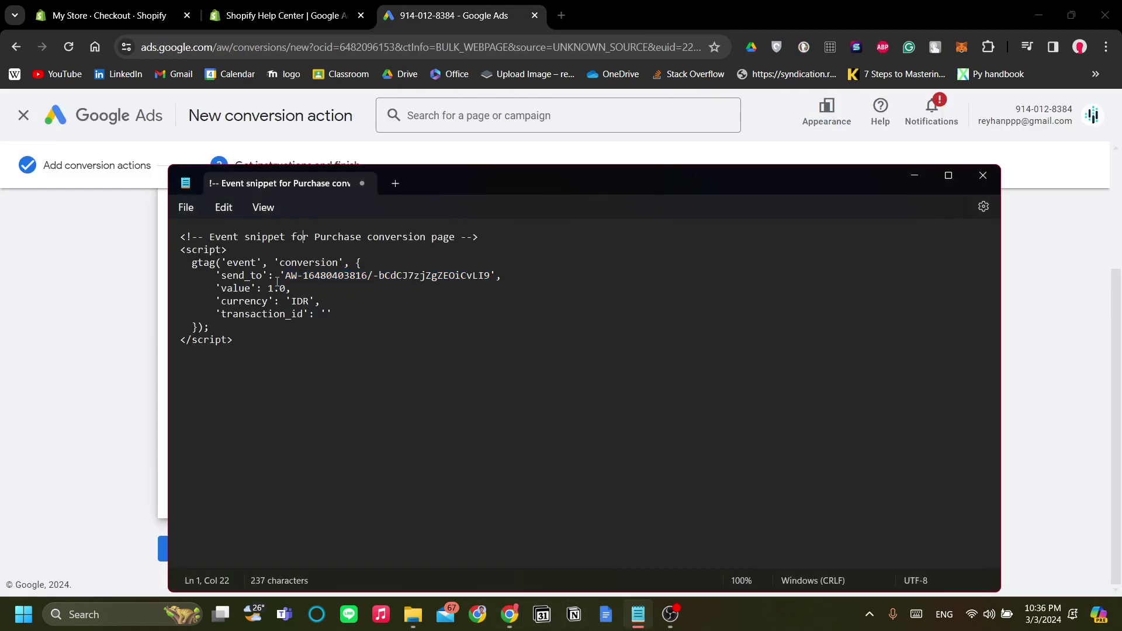
mouse_move(281, 275)
left_mouse_down()
mouse_move(486, 274)
mouse_move(284, 289)
mouse_move(285, 278)
left_mouse_up()
key("ctrl+c")
left_click(280, 16)
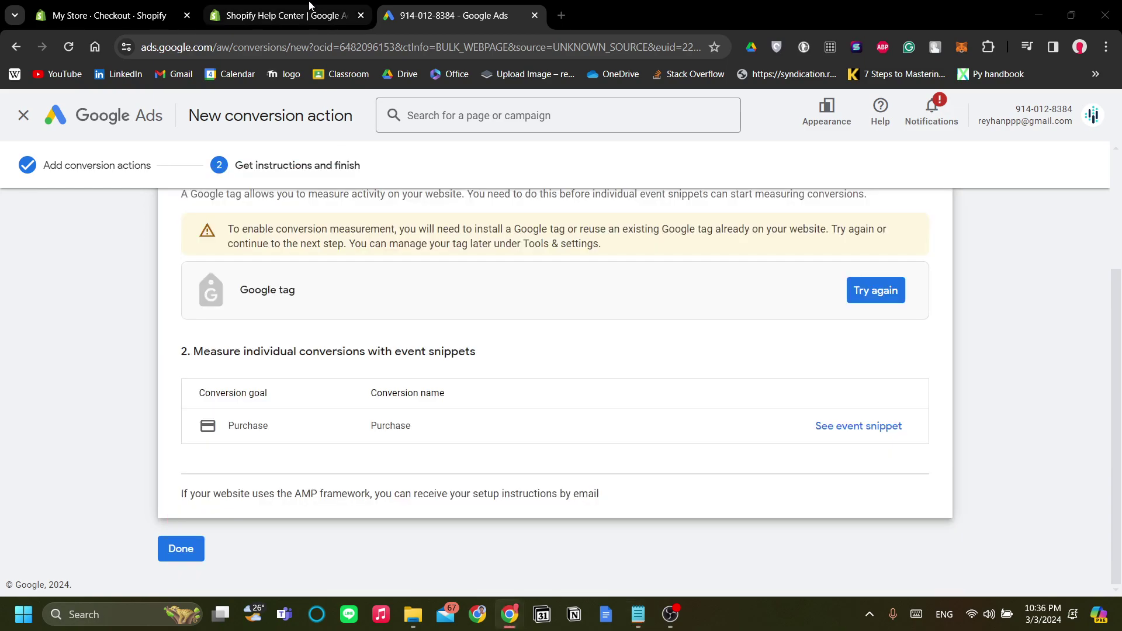
- Return to Shopify's Additional scripts and replace the send_to placeholder 1234567 with the copied conversion ID
left_click(68, 9)
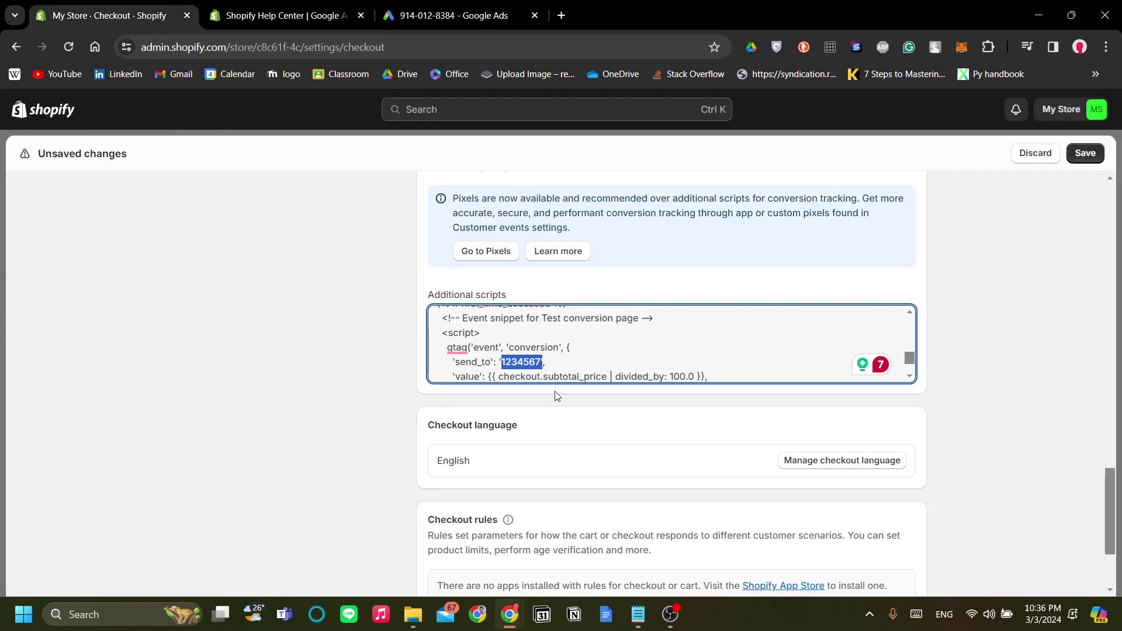
left_click(516, 363)
left_click_drag(505, 363, 544, 363)
key("BackSpace")
key("BackSpace")
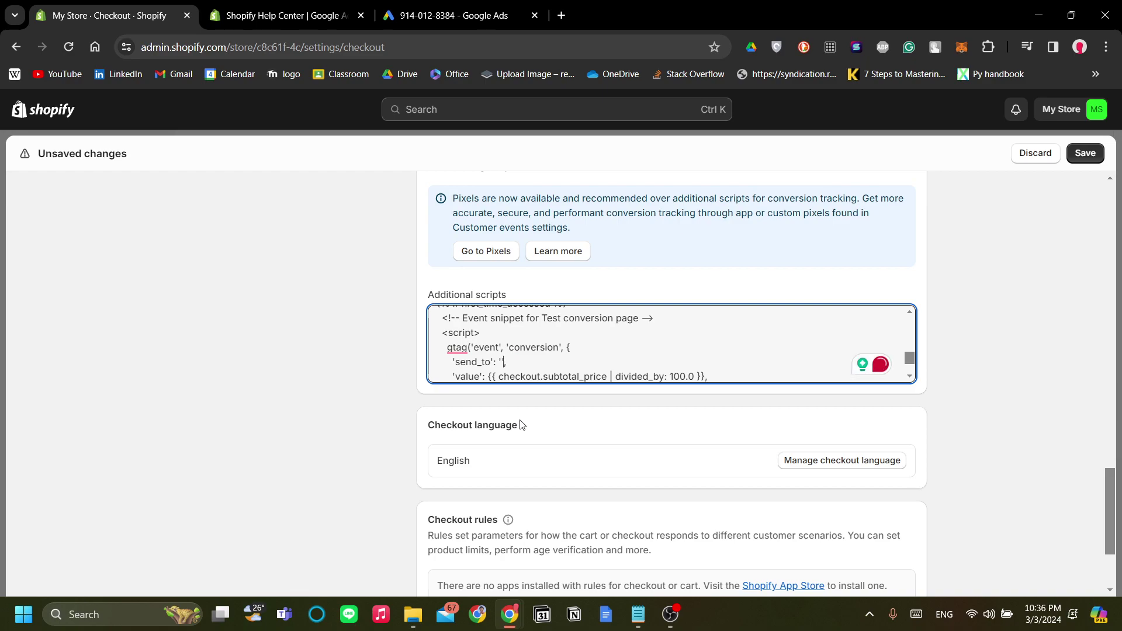
key("ctrl+v")
- Save the checkout settings with the added conversion script and close the store settings
scroll(811, 371, "down", 2)
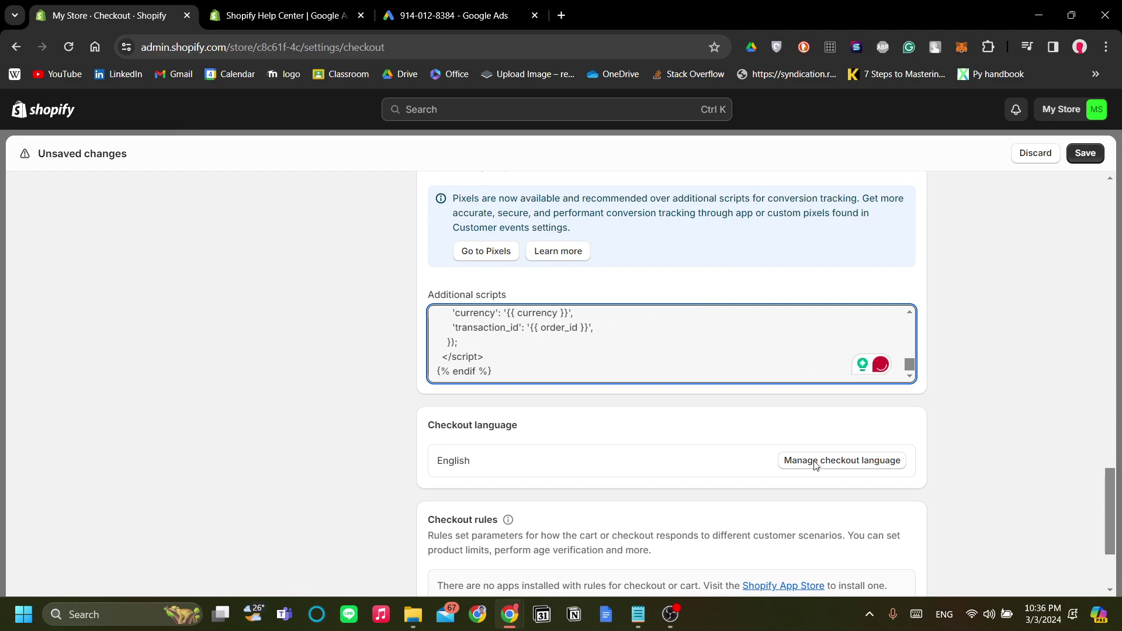
scroll(821, 450, "down", 3)
left_click(1075, 153)
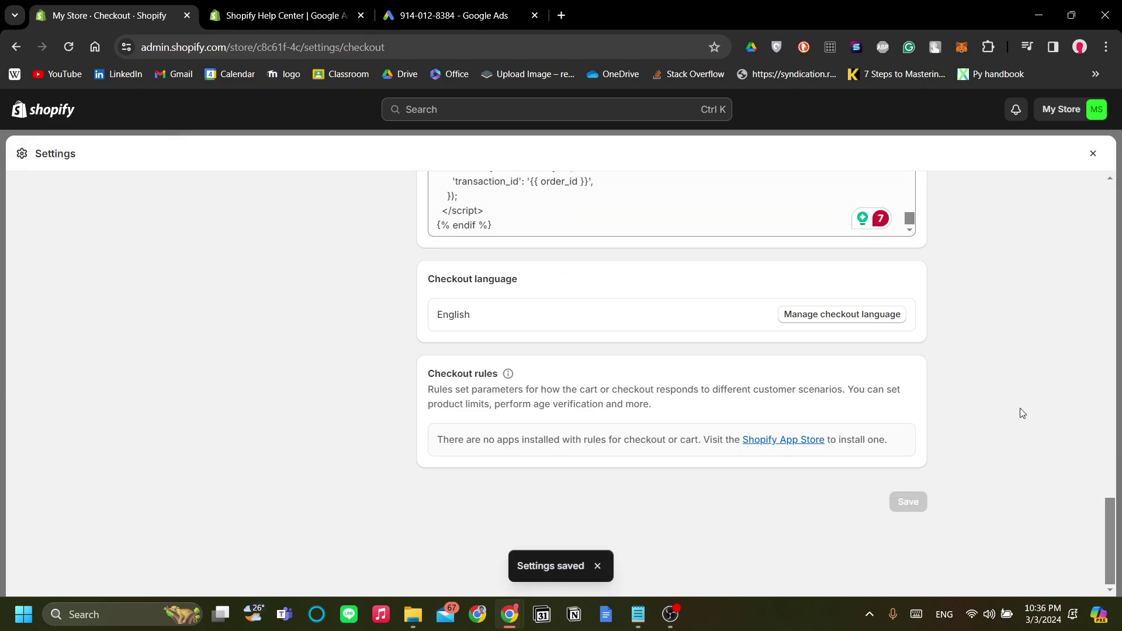
left_click(1092, 155)
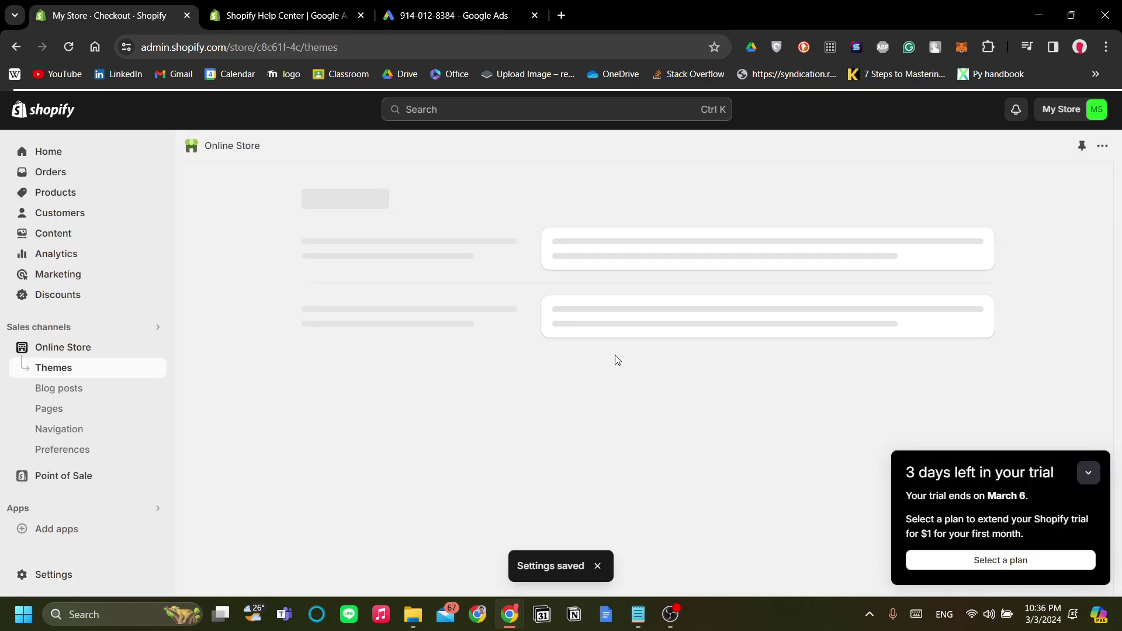
- Switch to Google Ads and go to the end of the conversion setup instructions
left_click(482, 6)
scroll(462, 323, "up", 1)
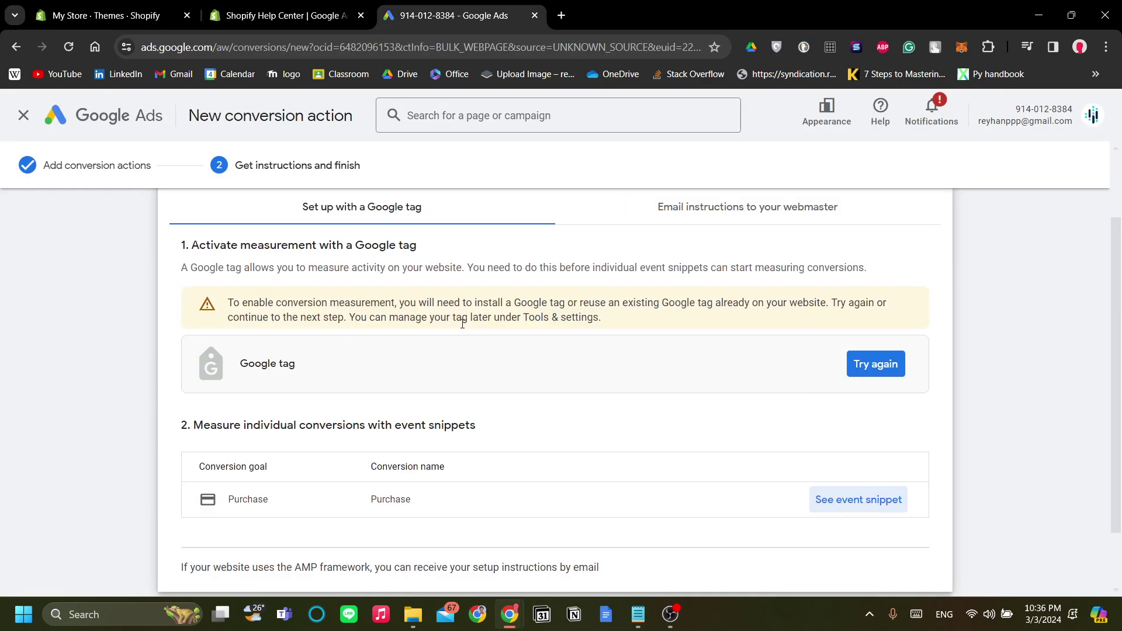
scroll(462, 323, "down", 1)
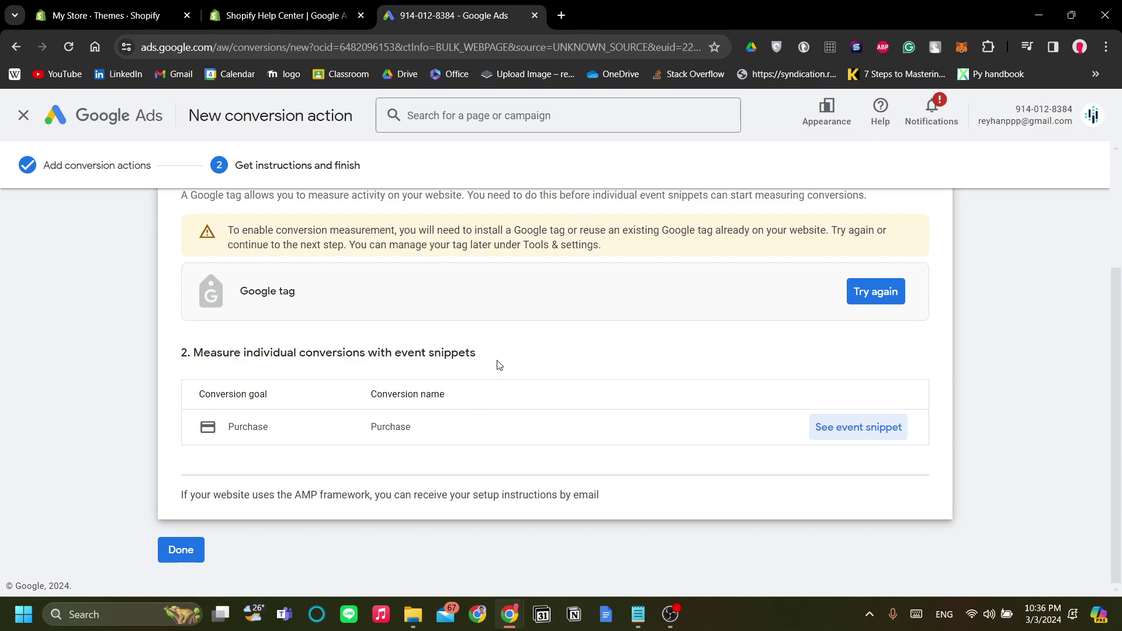